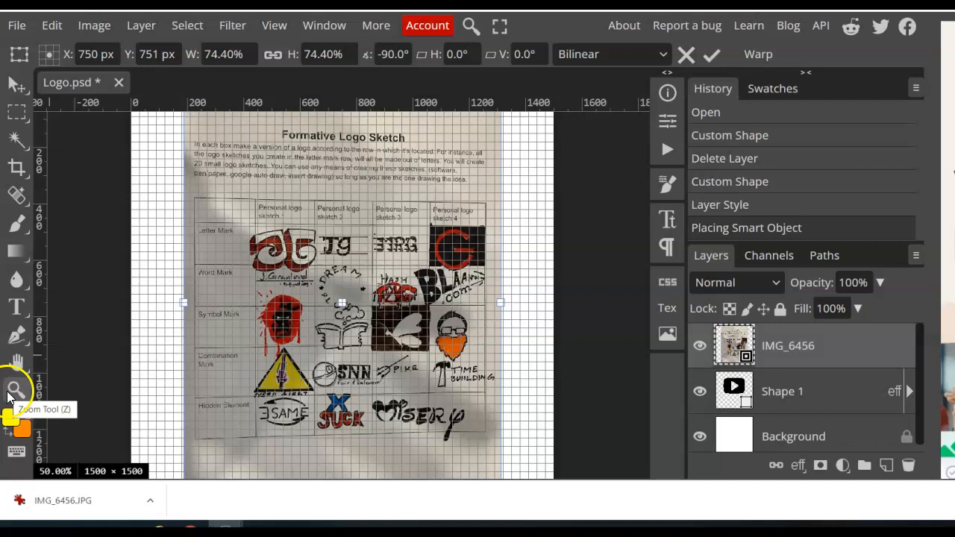
Commit the sketch photo's transform, delete the Shape 1 layer and make the standard Pen the active tool
{"action": "left_click", "coordinate": [14, 334]}
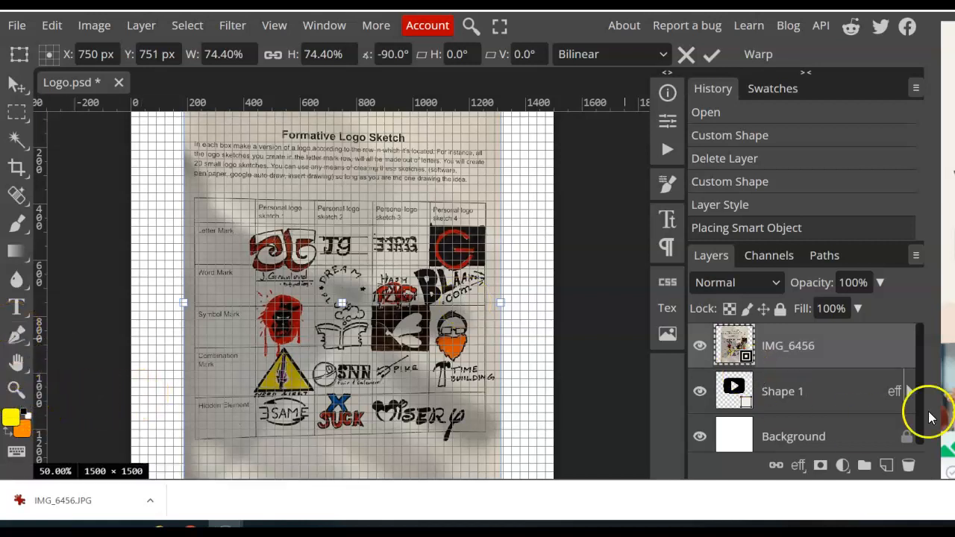
{"action": "left_click", "coordinate": [823, 392]}
{"action": "left_click", "coordinate": [909, 467]}
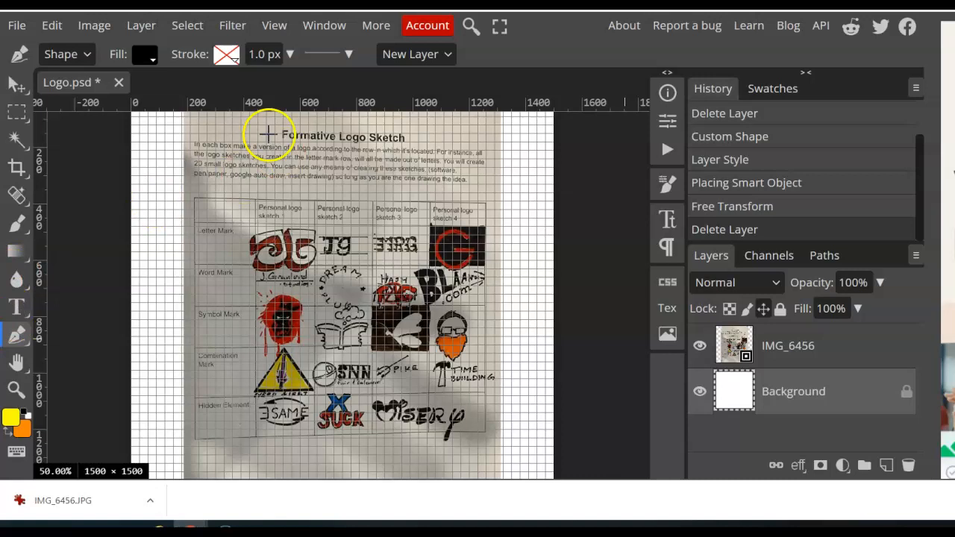
{"action": "right_click", "coordinate": [15, 340]}
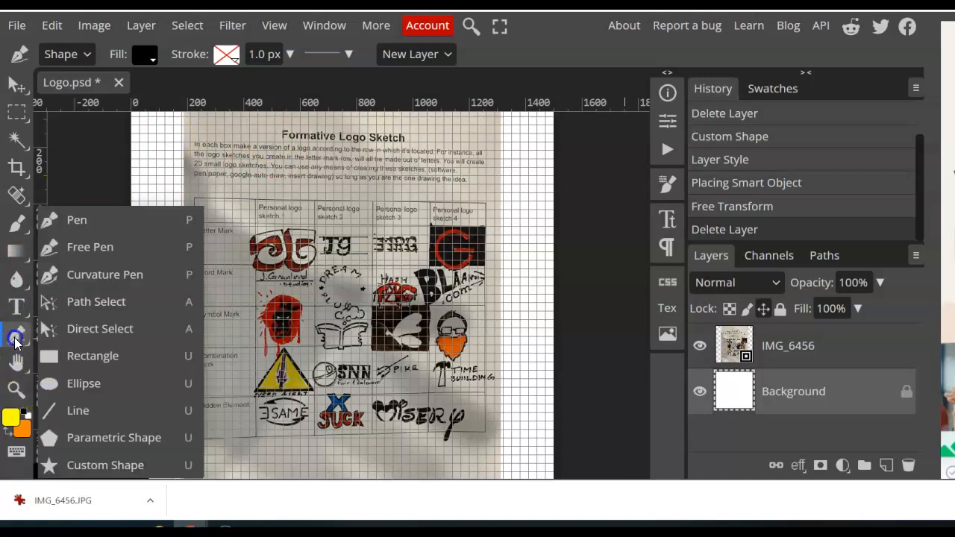
{"action": "left_click", "coordinate": [77, 224]}
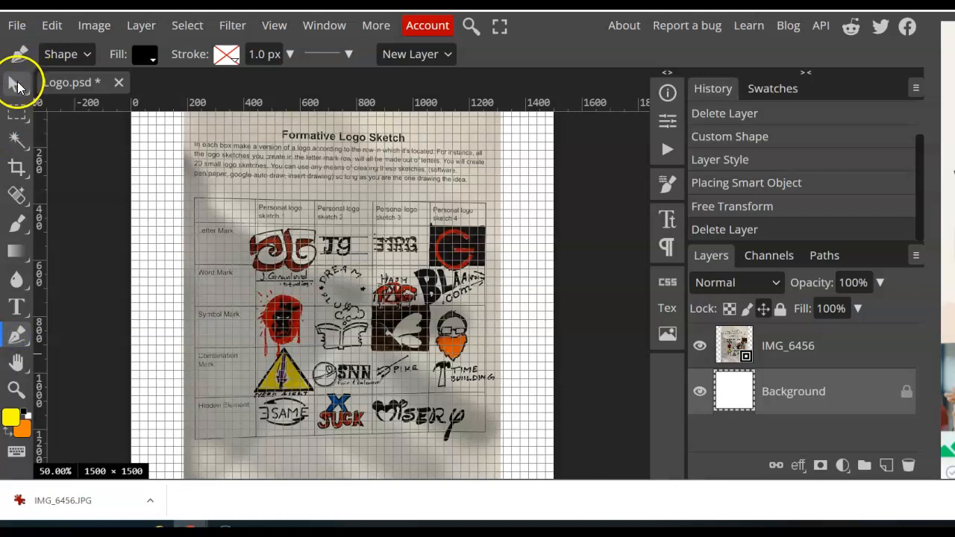
Activate the Move tool and select the IMG_6456 layer
{"action": "left_click", "coordinate": [16, 82]}
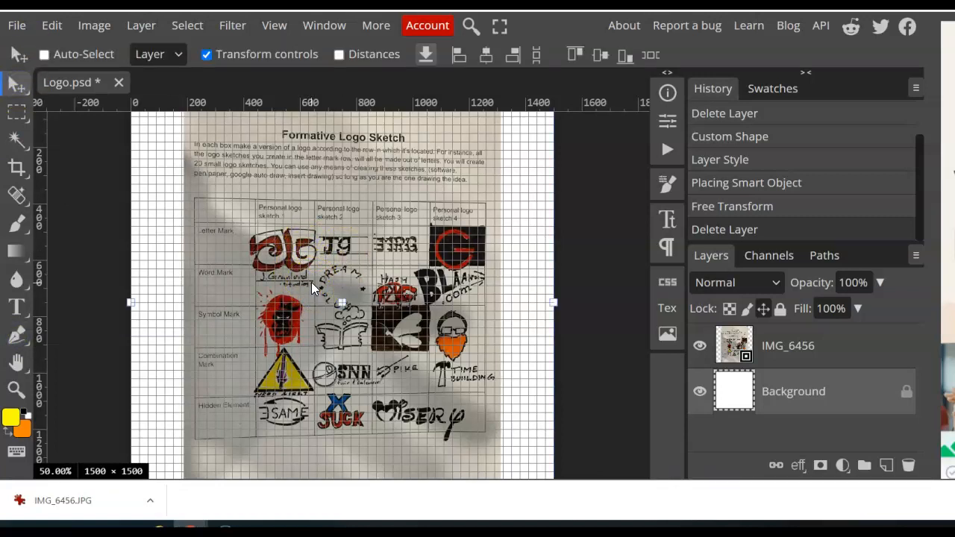
{"action": "left_click", "coordinate": [821, 340]}
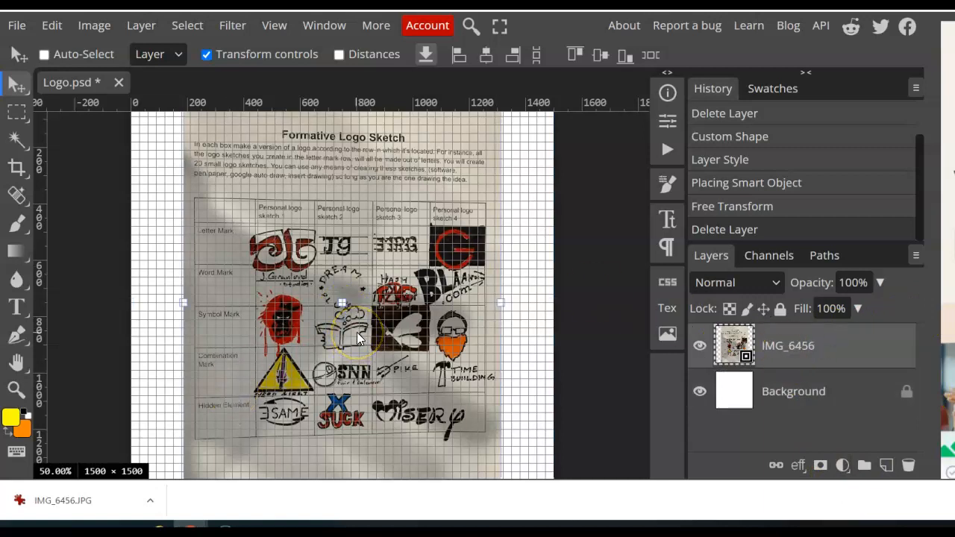
{"action": "key", "text": "ctrl+plus"}
{"action": "key", "text": "ctrl+minus"}
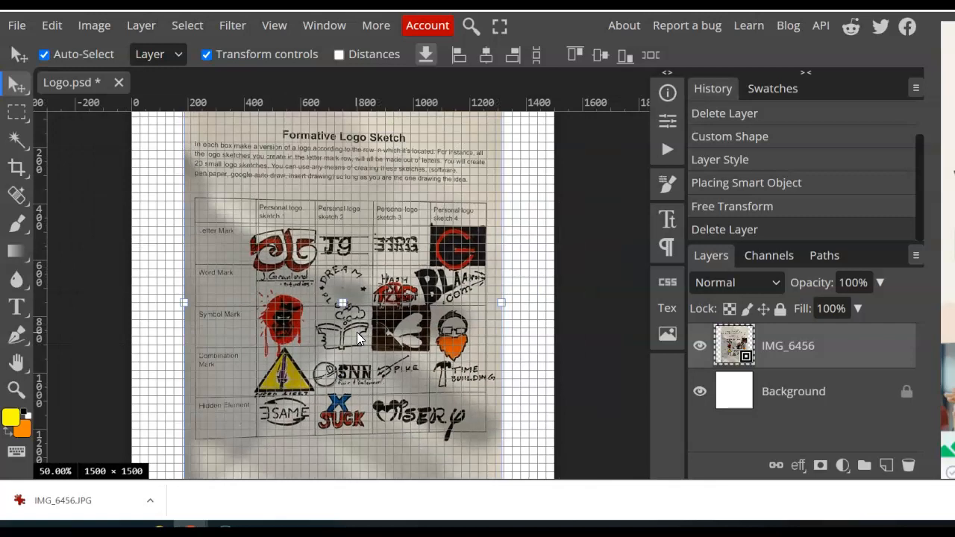
{"action": "left_click", "coordinate": [17, 27]}
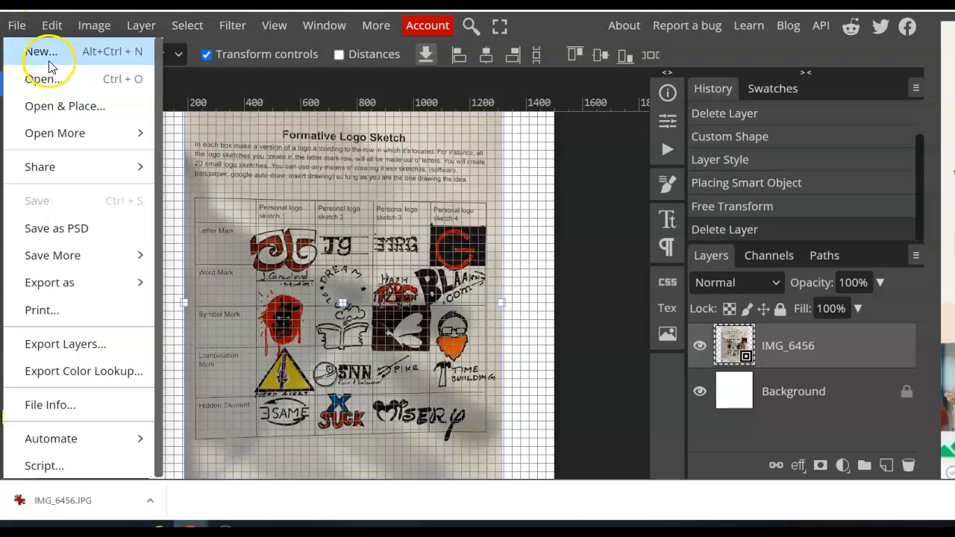
{"action": "left_click", "coordinate": [38, 51]}
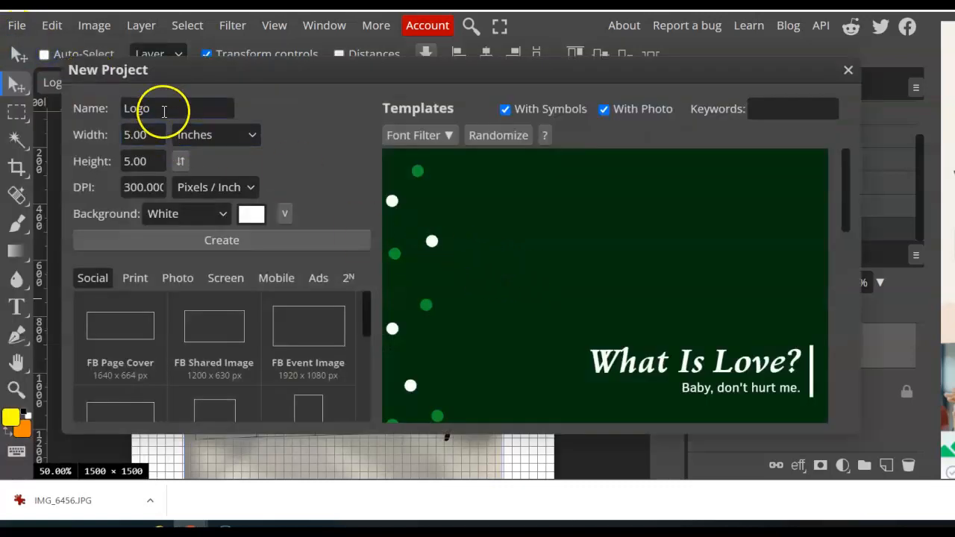
{"action": "left_click", "coordinate": [136, 108]}
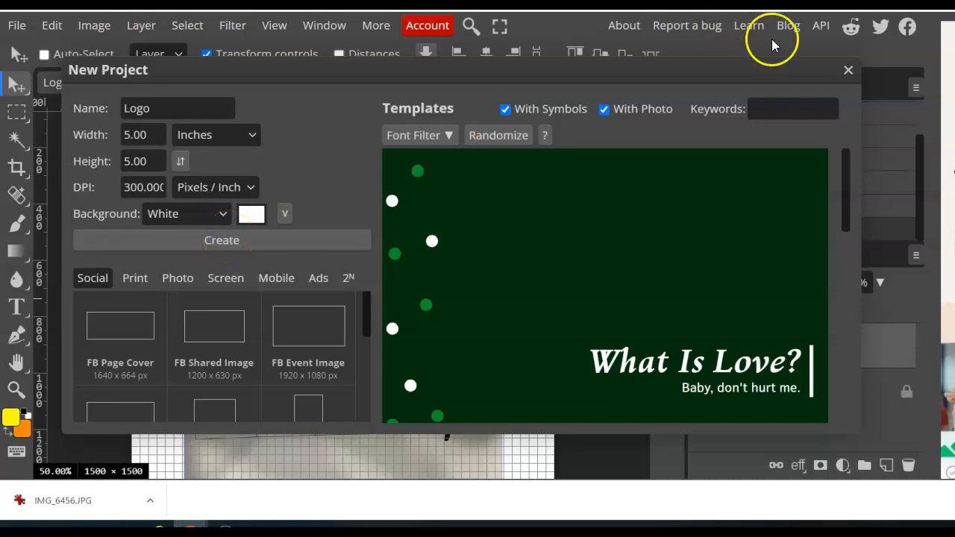
{"action": "left_click", "coordinate": [849, 73]}
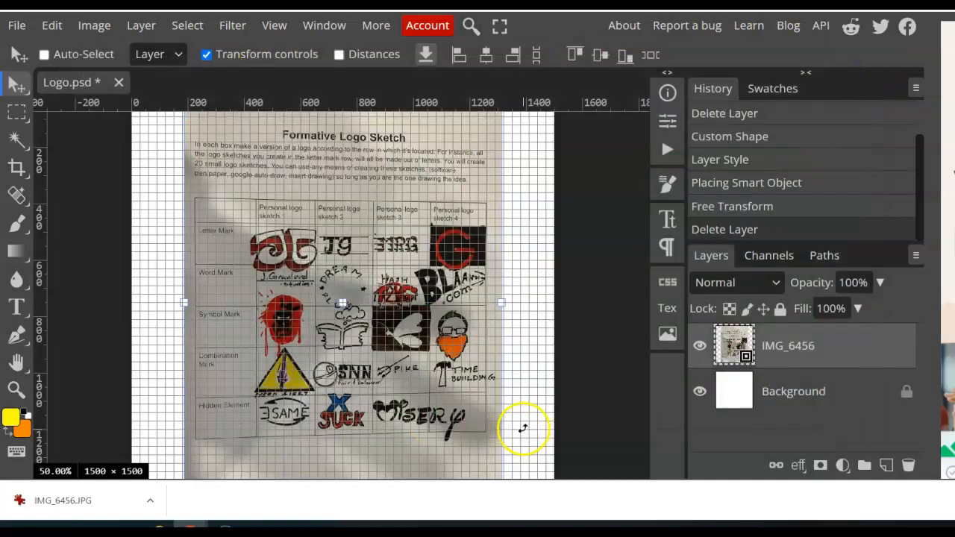
Draw a rectangular selection around the yellow warning-triangle sketch in the Combination Mark row and invert the selection
{"action": "key", "text": "ctrl+plus"}
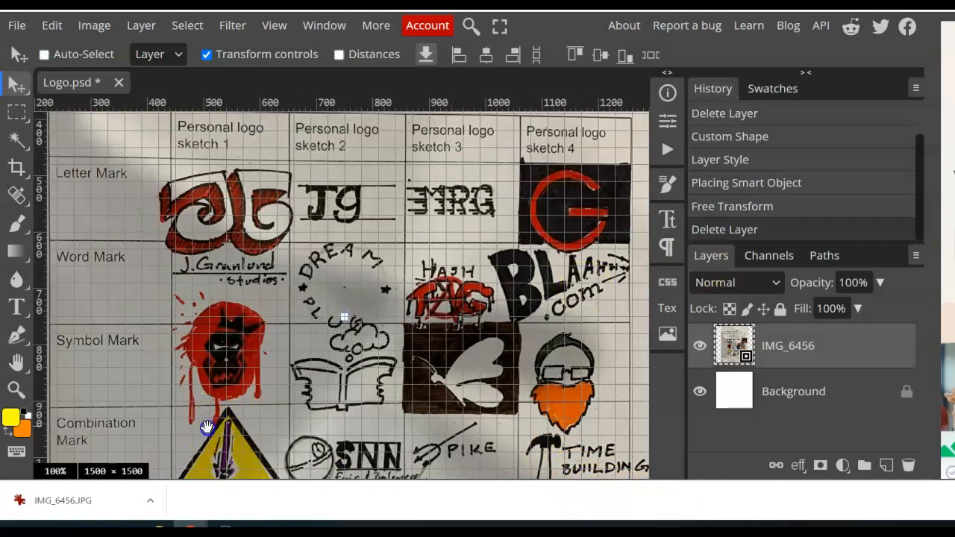
{"action": "left_click_drag", "start_coordinate": [208, 428], "coordinate": [269, 279]}
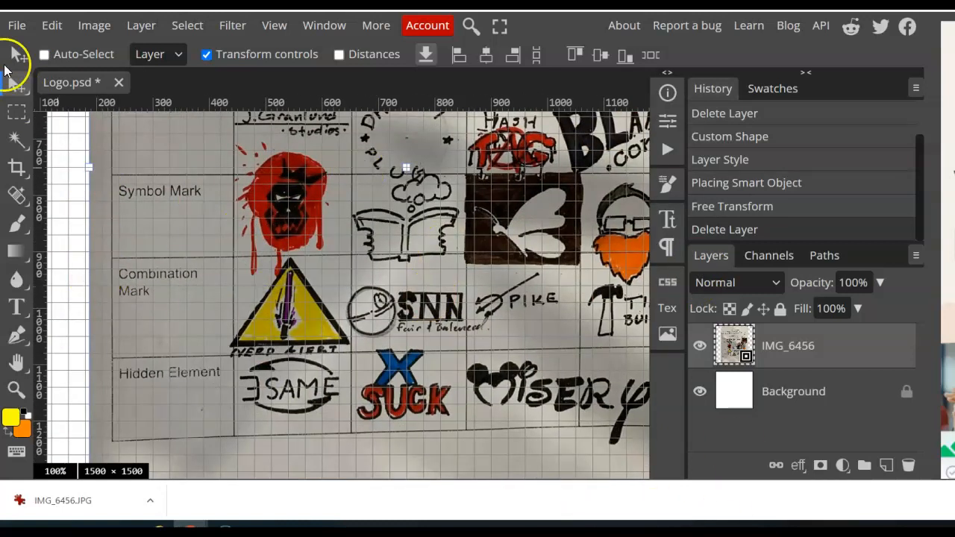
{"action": "left_click", "coordinate": [15, 111]}
{"action": "left_click_drag", "start_coordinate": [205, 248], "coordinate": [352, 364]}
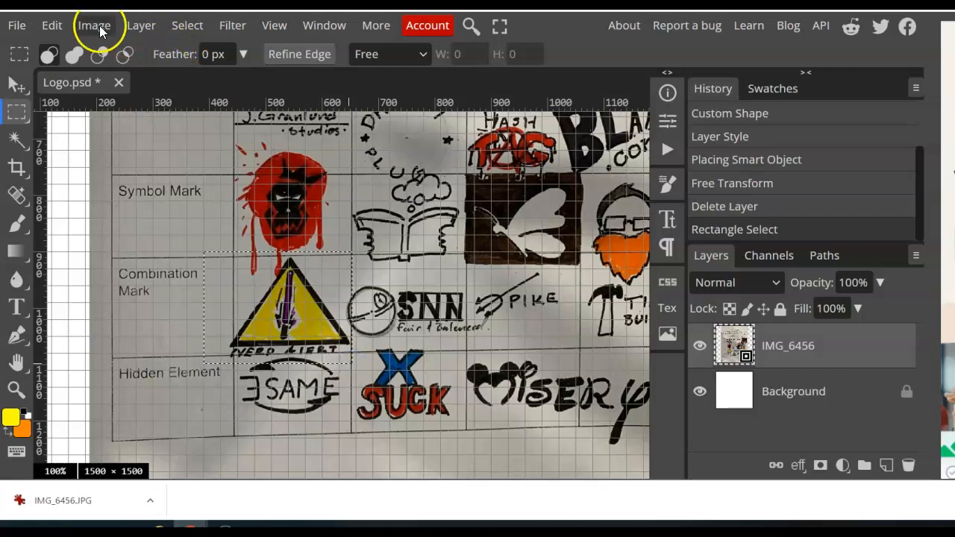
{"action": "left_click", "coordinate": [190, 33]}
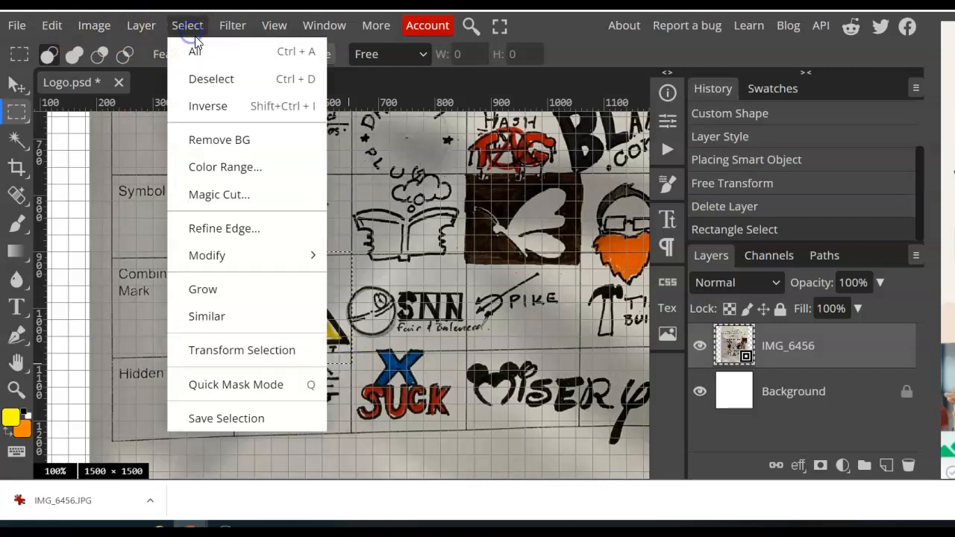
{"action": "left_click", "coordinate": [217, 109]}
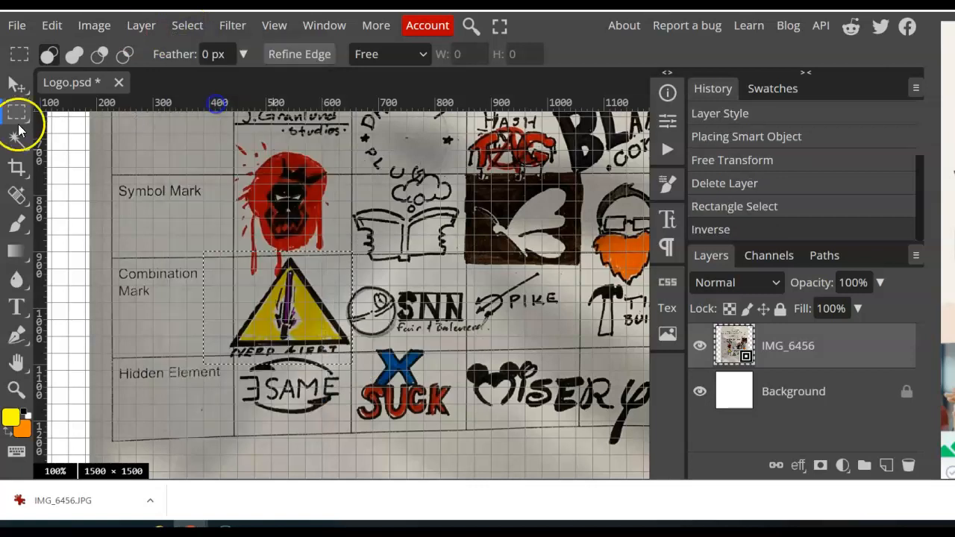
Rasterize the IMG_6456 layer and clear everything around the triangle sketch, leaving nothing selected
{"action": "key", "text": "Delete"}
{"action": "left_click", "coordinate": [24, 112]}
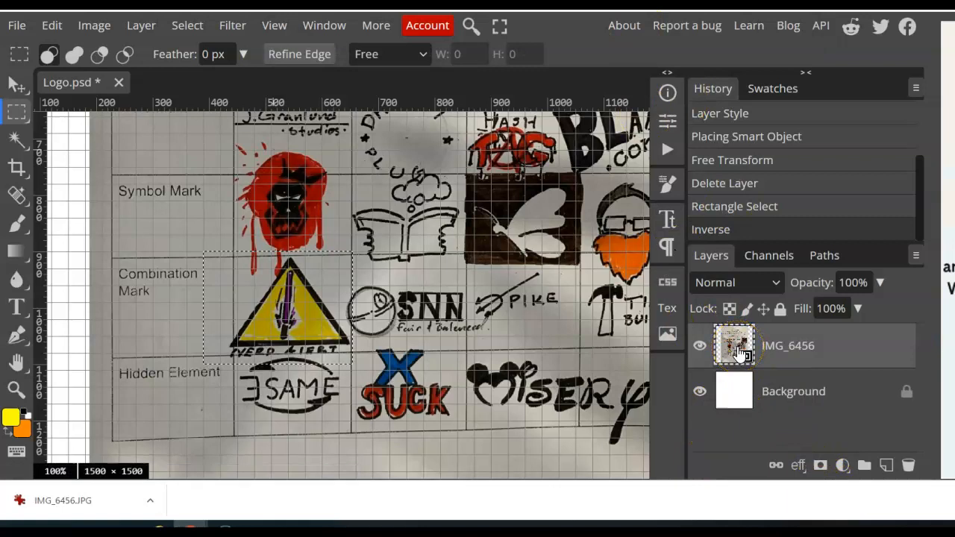
{"action": "right_click", "coordinate": [741, 353]}
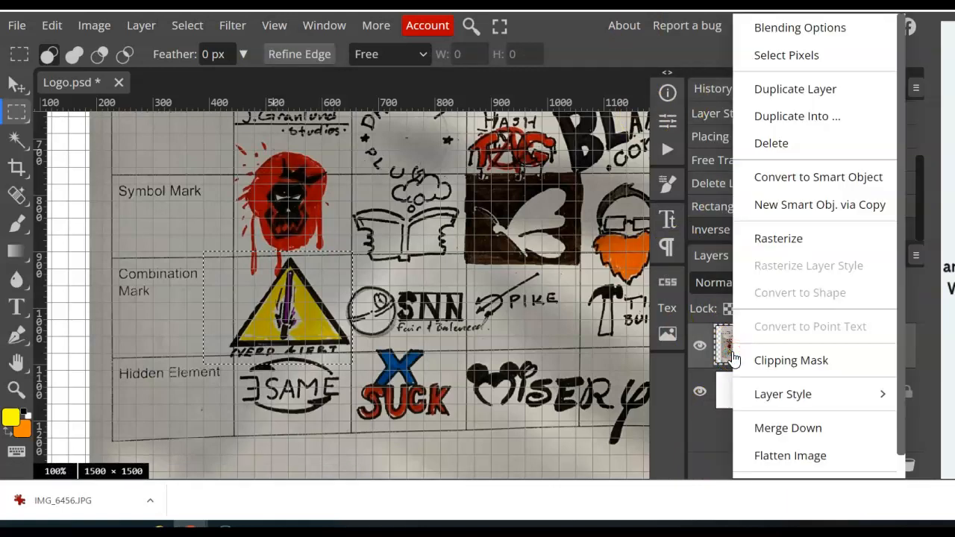
{"action": "left_click", "coordinate": [780, 238]}
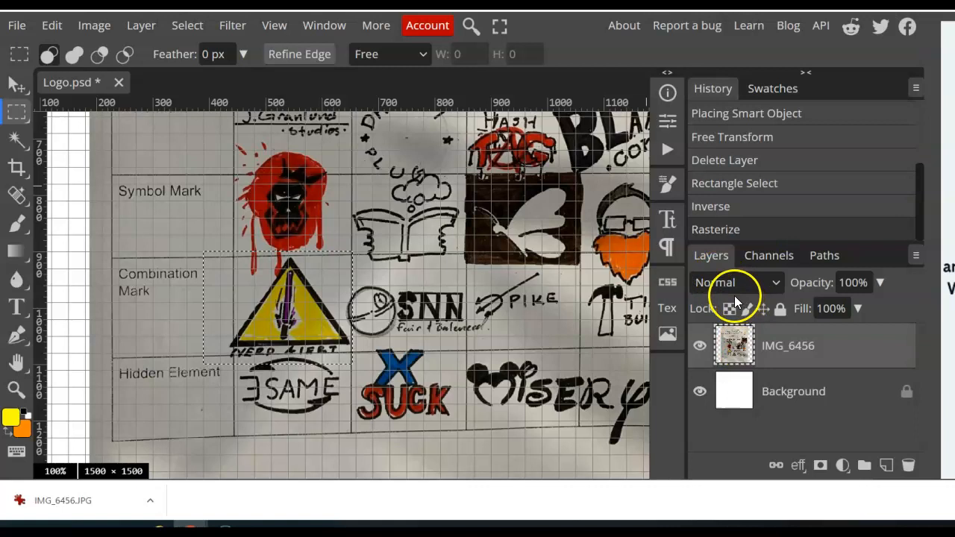
{"action": "key", "text": "Delete"}
{"action": "key", "text": "ctrl+d"}
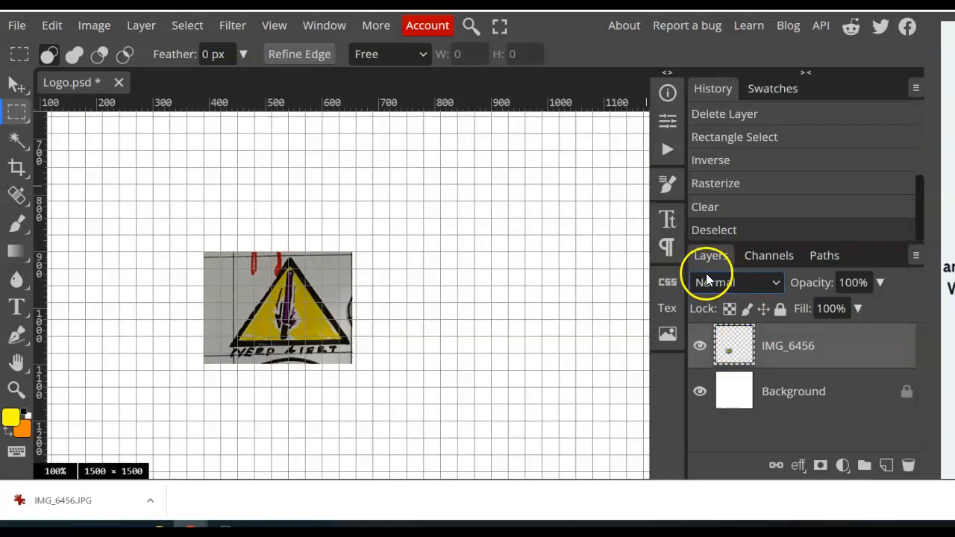
Activate the Move tool for working on the cut-out triangle sketch
{"action": "key", "text": "ctrl+t"}
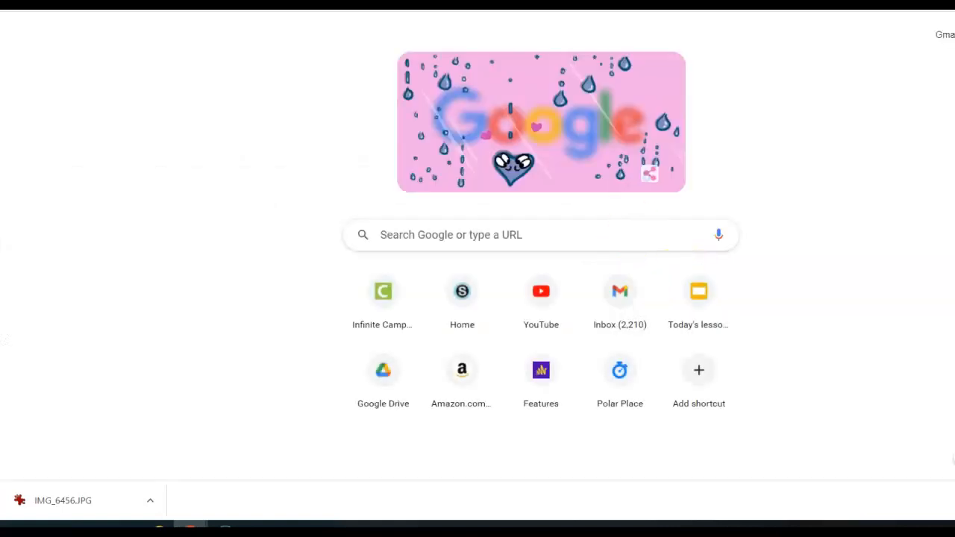
{"action": "key", "text": "ctrl+w"}
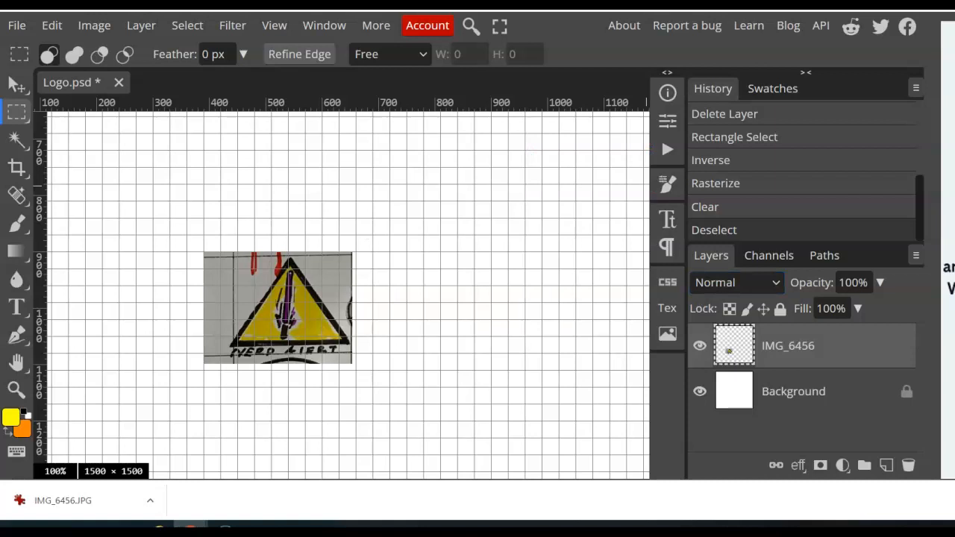
{"action": "left_click", "coordinate": [11, 84]}
{"action": "left_click", "coordinate": [326, 312]}
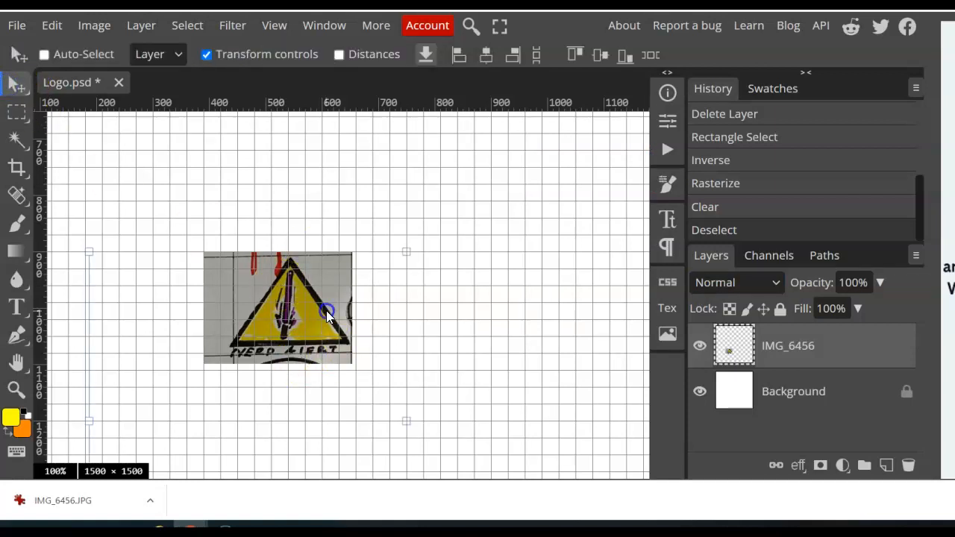
{"action": "scroll", "coordinate": [438, 284], "scroll_direction": "down", "scroll_amount": 3}
{"action": "scroll", "coordinate": [438, 288], "scroll_direction": "up", "scroll_amount": 2}
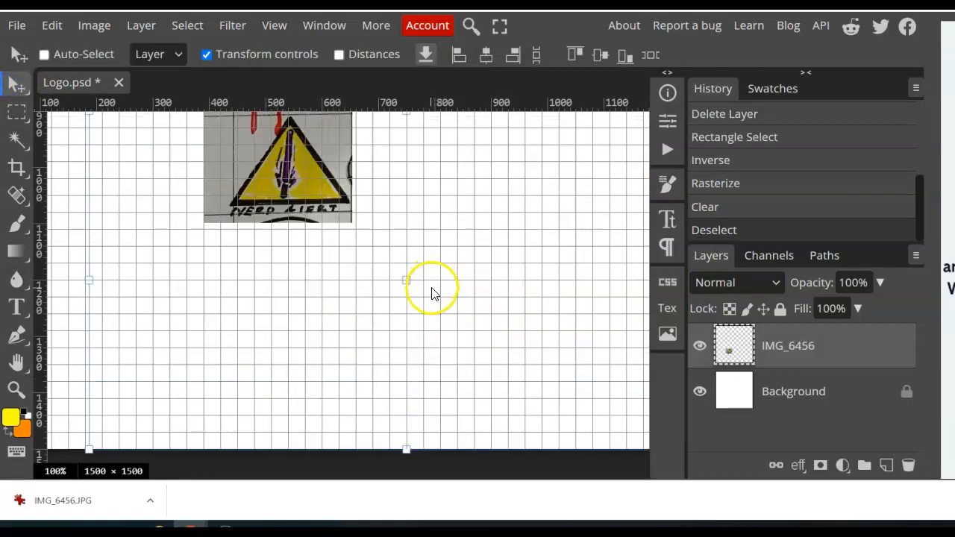
{"action": "scroll", "coordinate": [430, 296], "scroll_direction": "down", "scroll_amount": 3}
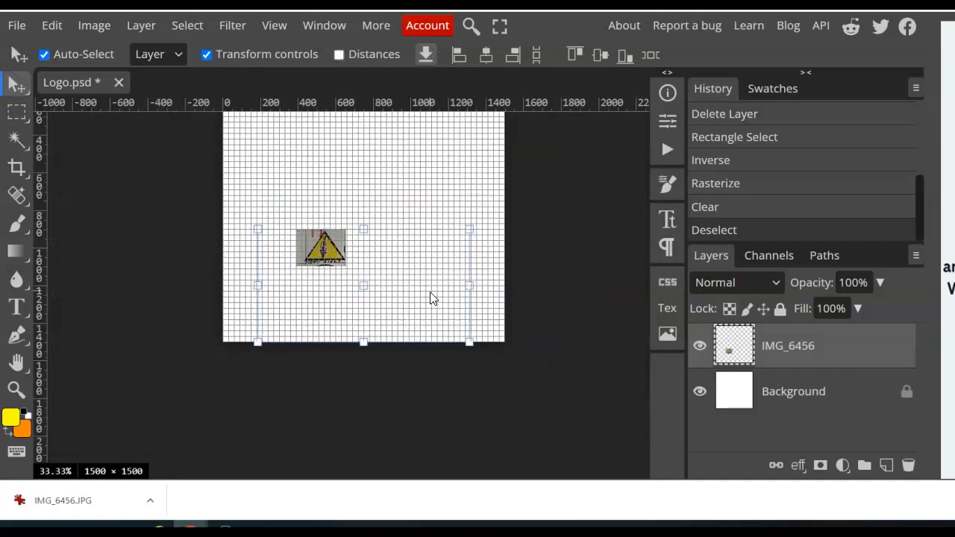
{"action": "left_click", "coordinate": [739, 351], "text": "ctrl"}
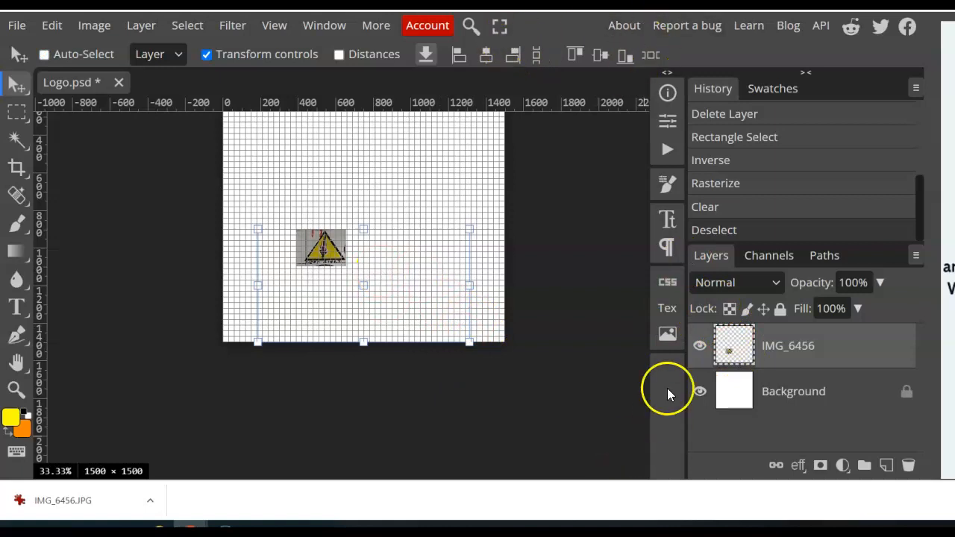
{"action": "left_click", "coordinate": [758, 438]}
{"action": "left_click", "coordinate": [739, 351], "text": "ctrl"}
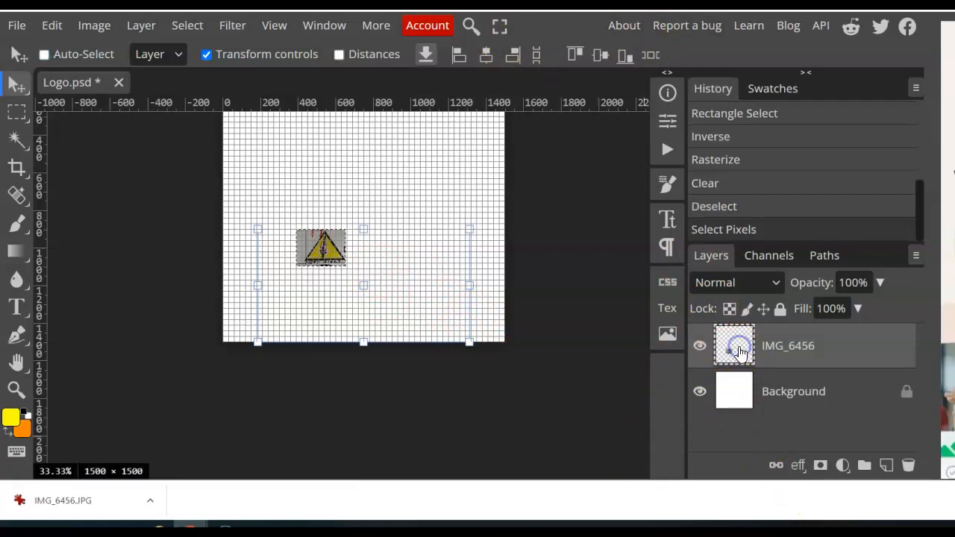
{"action": "key", "text": "ctrl+a"}
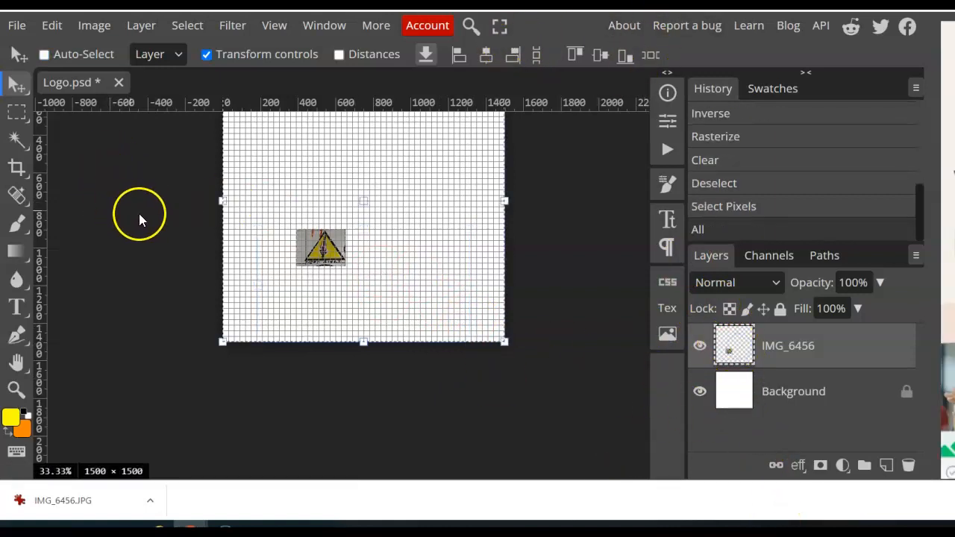
{"action": "left_click", "coordinate": [731, 351]}
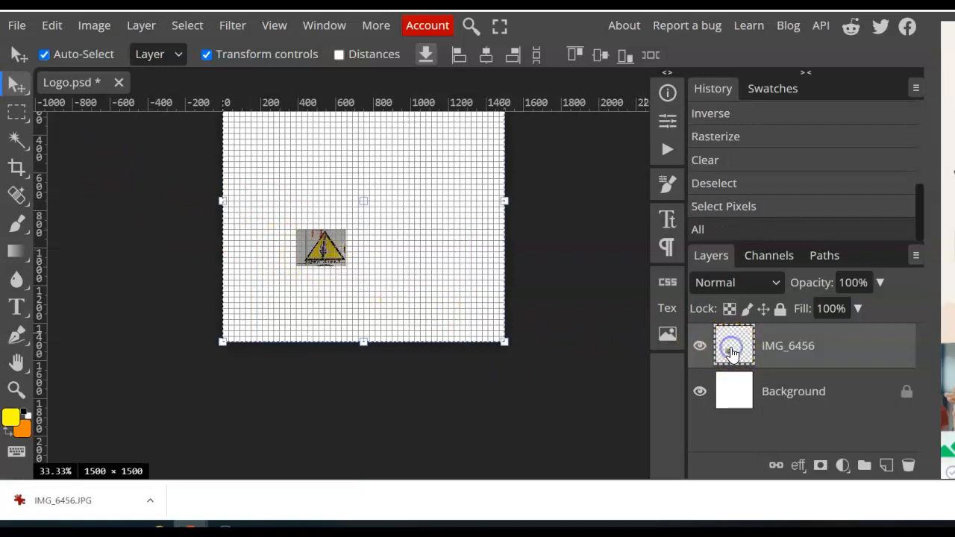
{"action": "key", "text": "ctrl+d"}
Move the triangle sketch toward the upper part of the canvas and enlarge it proportionally to about 176%
{"action": "left_click_drag", "start_coordinate": [314, 261], "coordinate": [273, 158]}
{"action": "left_click_drag", "start_coordinate": [431, 233], "coordinate": [588, 407]}
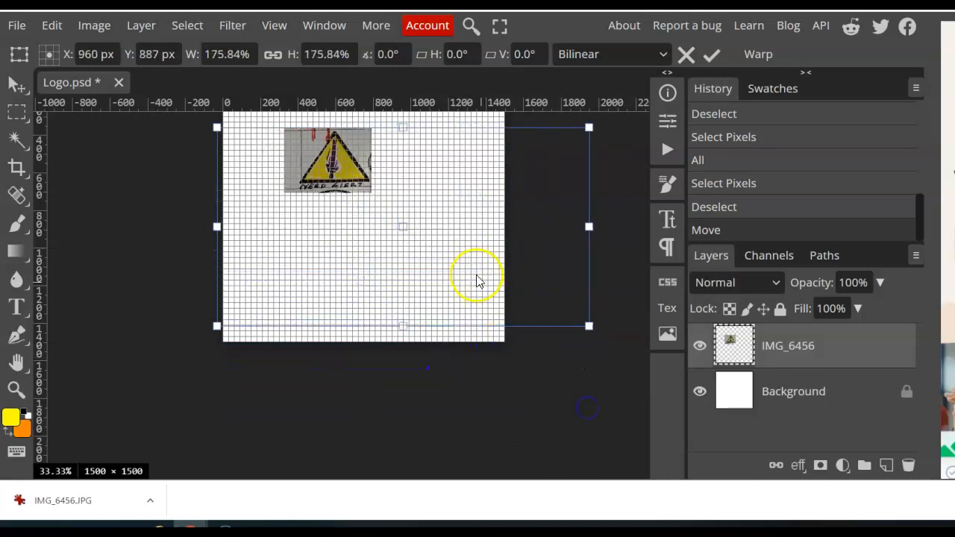
{"action": "left_click", "coordinate": [711, 54]}
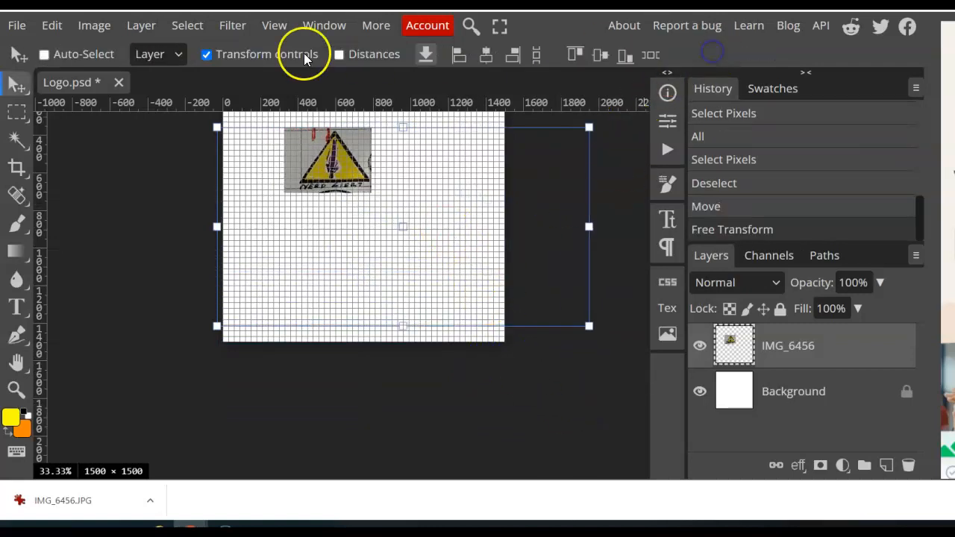
Draw a rectangular selection around the triangle sketch and scale it proportionally to about 312% so it nearly spans the canvas width
{"action": "left_click", "coordinate": [24, 118]}
{"action": "left_click_drag", "start_coordinate": [277, 120], "coordinate": [375, 202]}
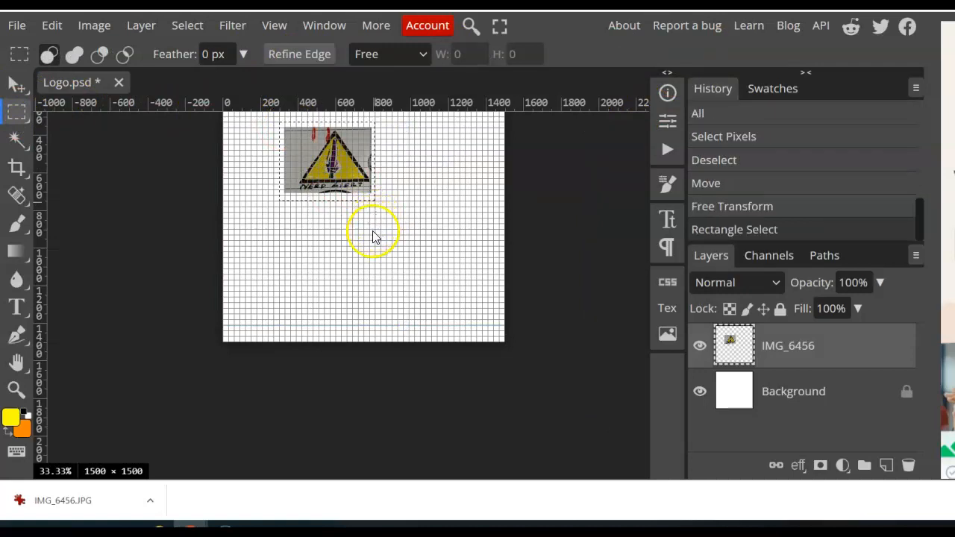
{"action": "left_click", "coordinate": [48, 24]}
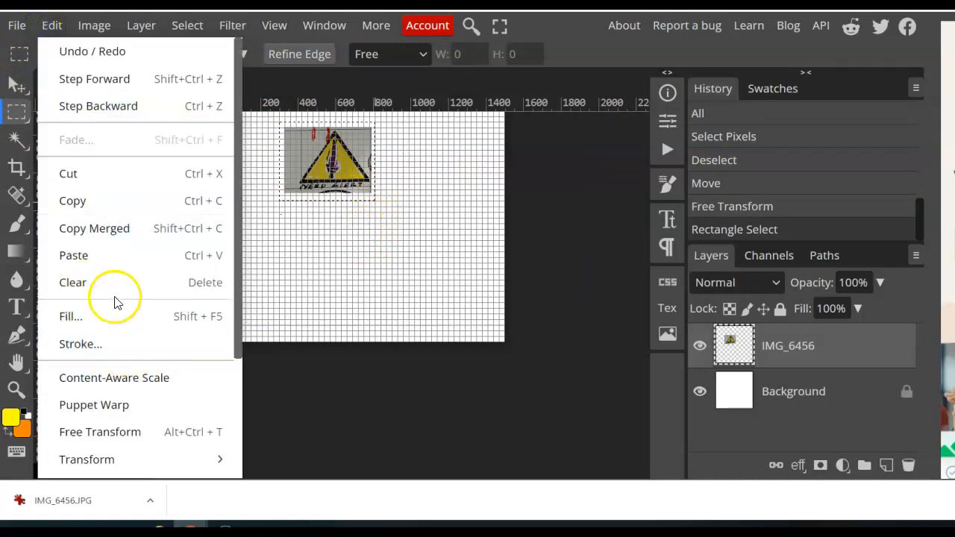
{"action": "left_click", "coordinate": [171, 459]}
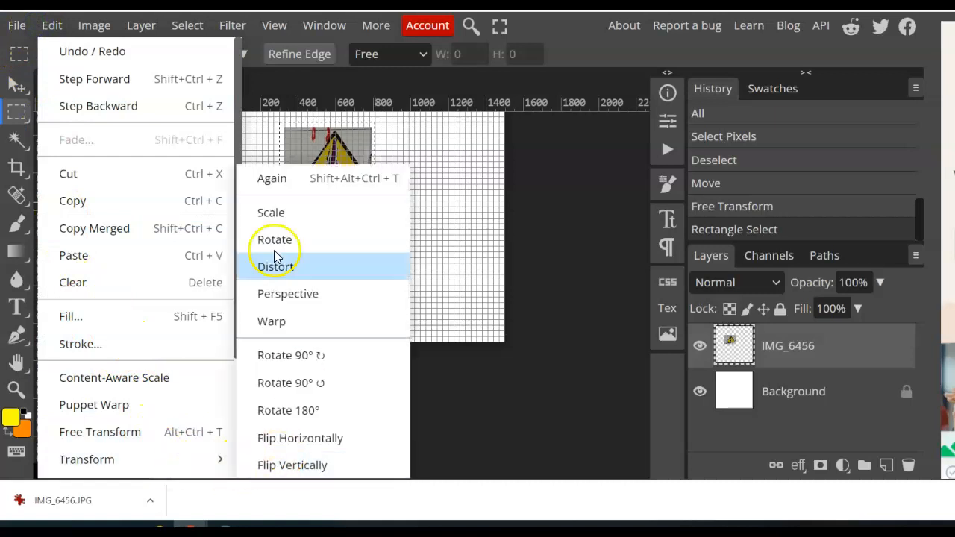
{"action": "left_click", "coordinate": [276, 213]}
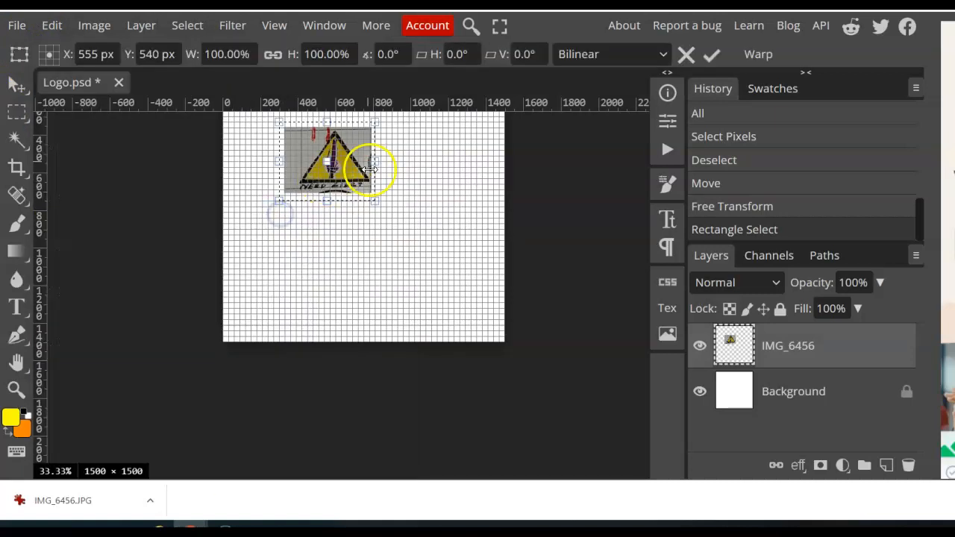
{"action": "left_click_drag", "start_coordinate": [375, 202], "coordinate": [560, 367]}
{"action": "left_click_drag", "start_coordinate": [463, 262], "coordinate": [394, 239]}
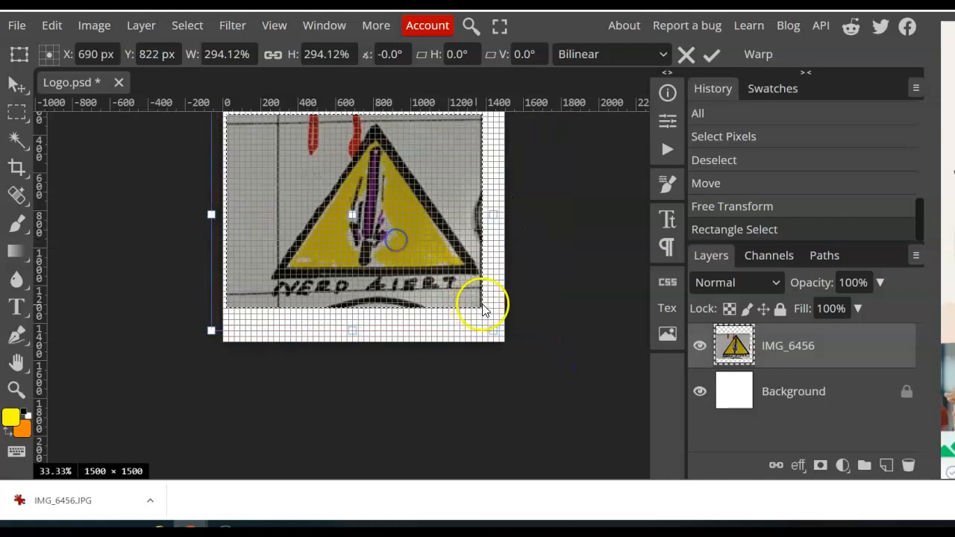
{"action": "left_click_drag", "start_coordinate": [494, 329], "coordinate": [507, 346]}
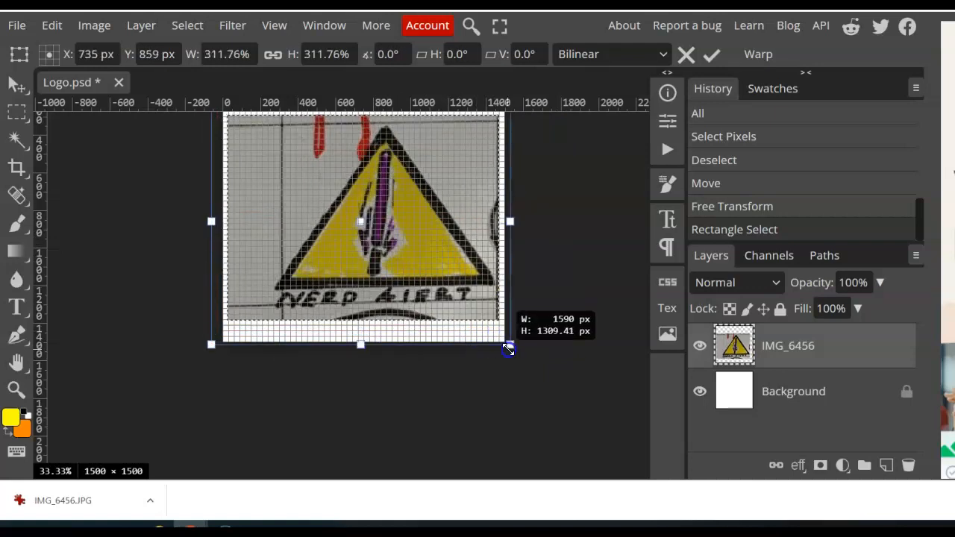
{"action": "left_click", "coordinate": [712, 55]}
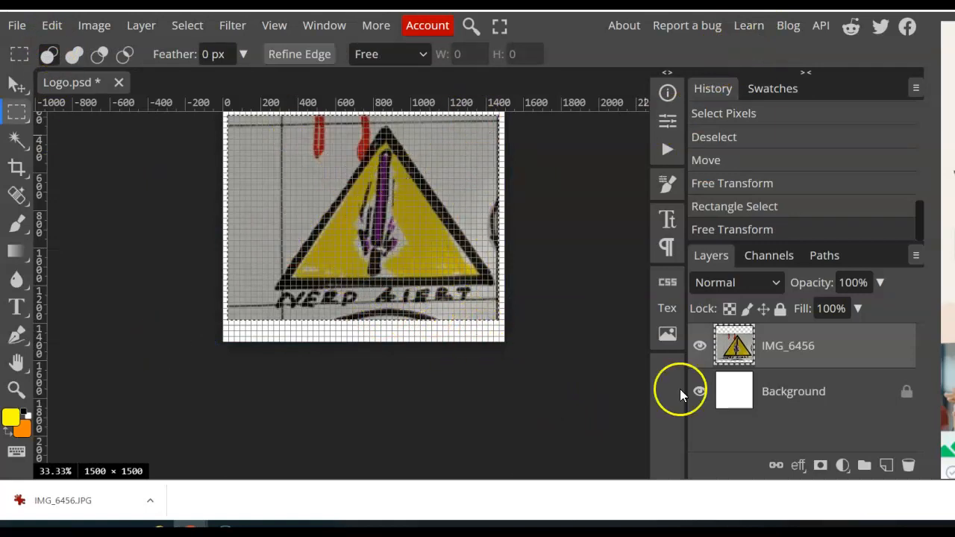
{"action": "left_click", "coordinate": [887, 465]}
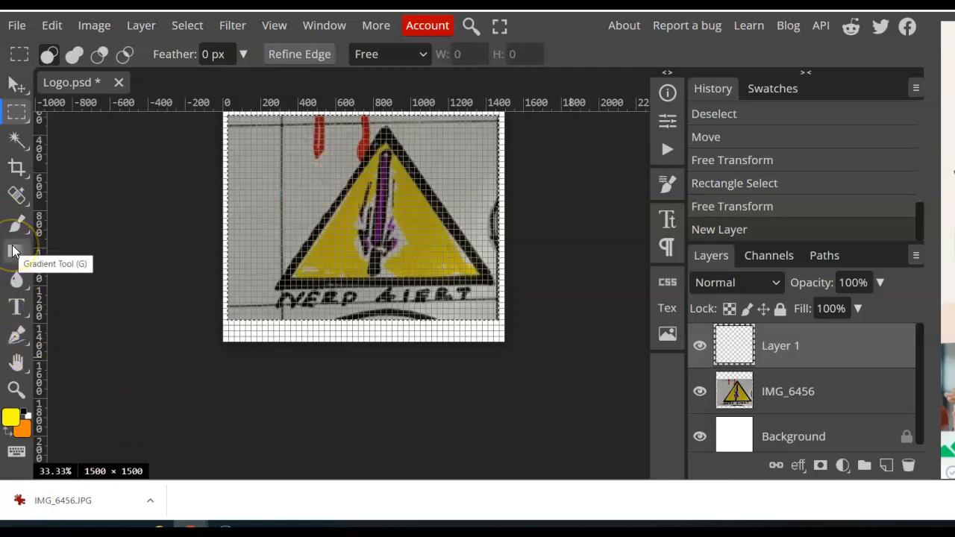
{"action": "scroll", "coordinate": [322, 299], "scroll_direction": "up", "scroll_amount": 3}
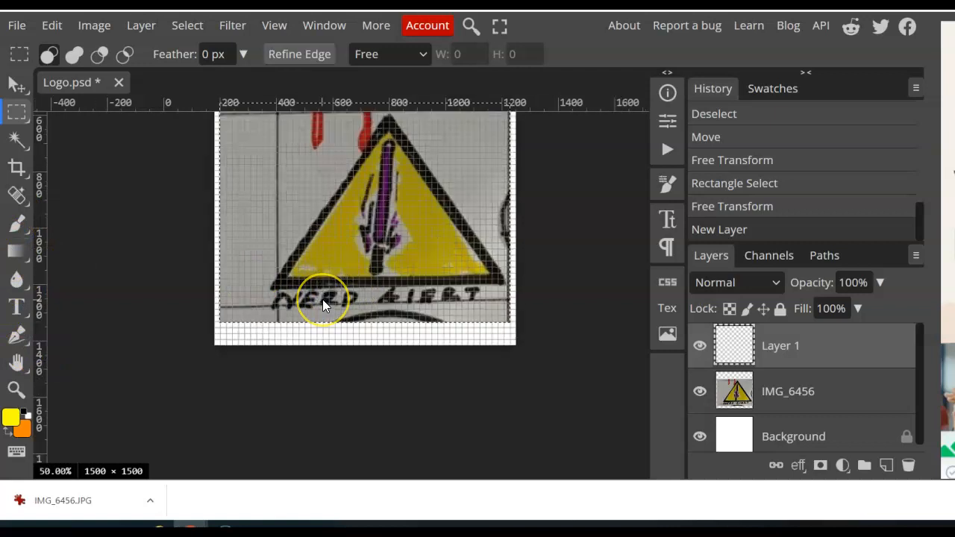
{"action": "left_click_drag", "start_coordinate": [443, 241], "coordinate": [418, 301]}
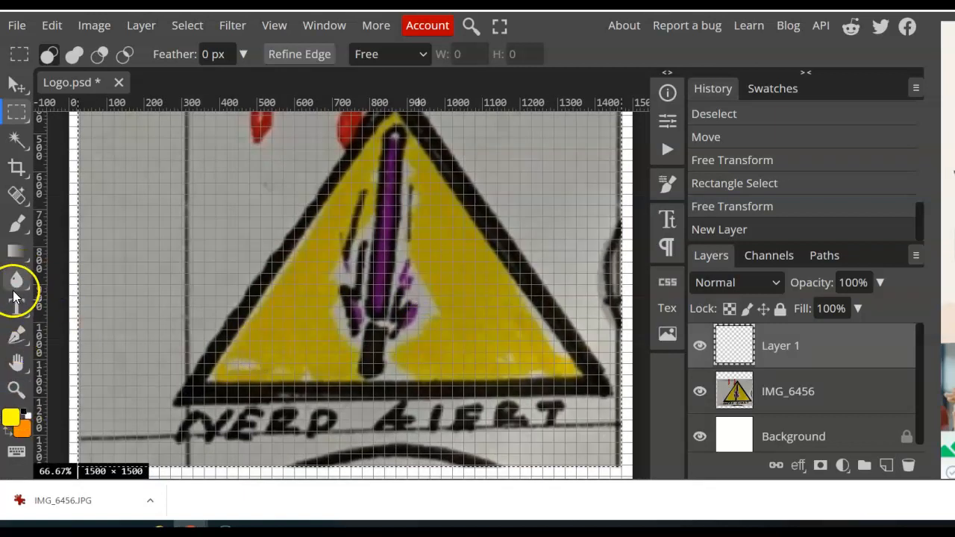
{"action": "right_click", "coordinate": [16, 334]}
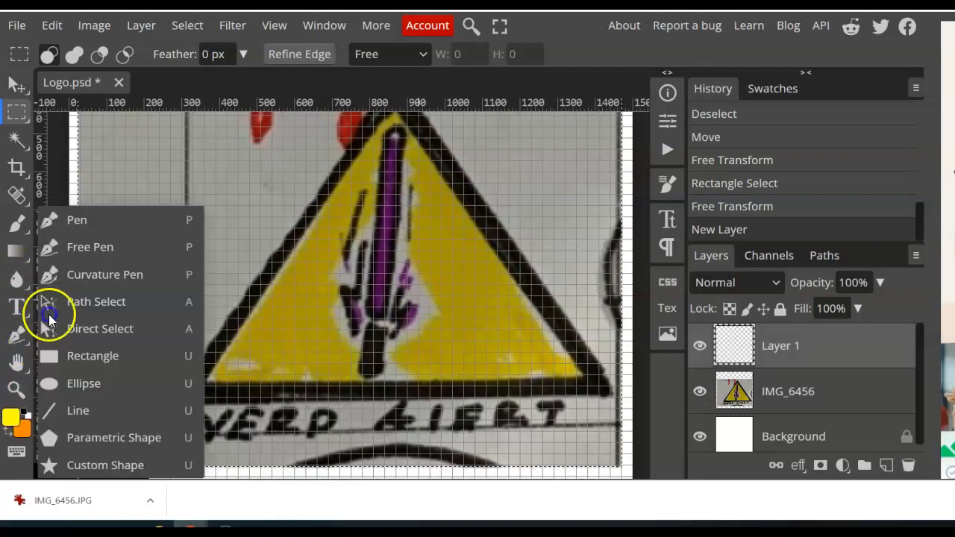
{"action": "left_click", "coordinate": [131, 437]}
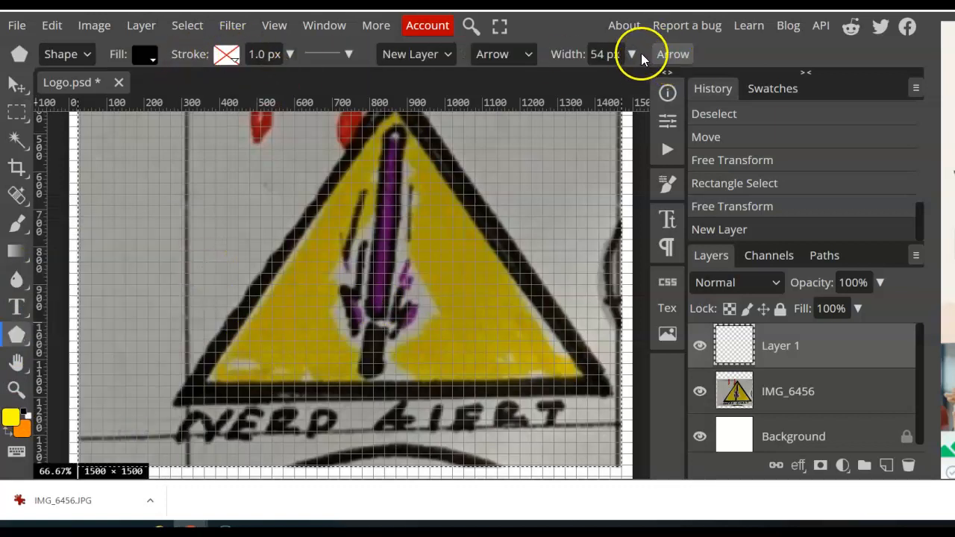
{"action": "left_click", "coordinate": [667, 56]}
{"action": "left_click", "coordinate": [666, 55]}
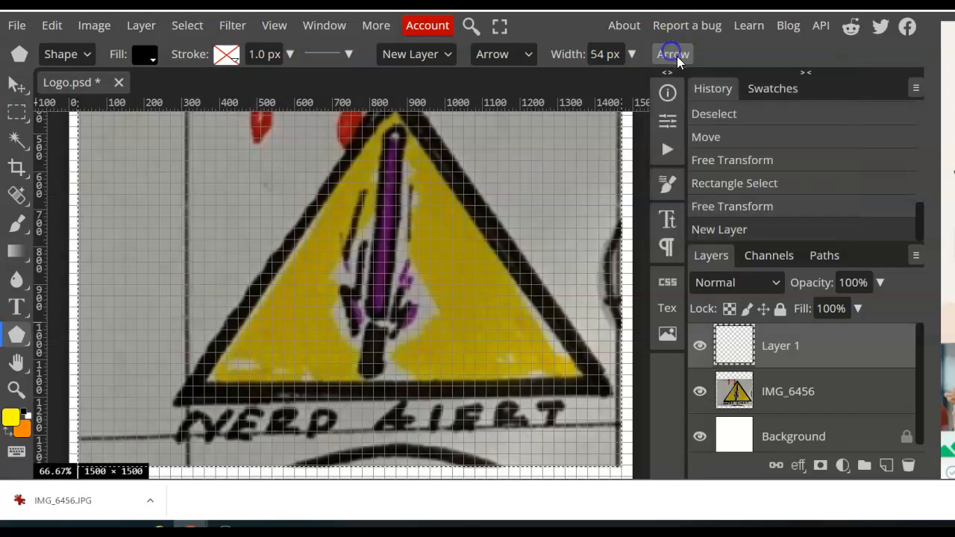
{"action": "right_click", "coordinate": [21, 334]}
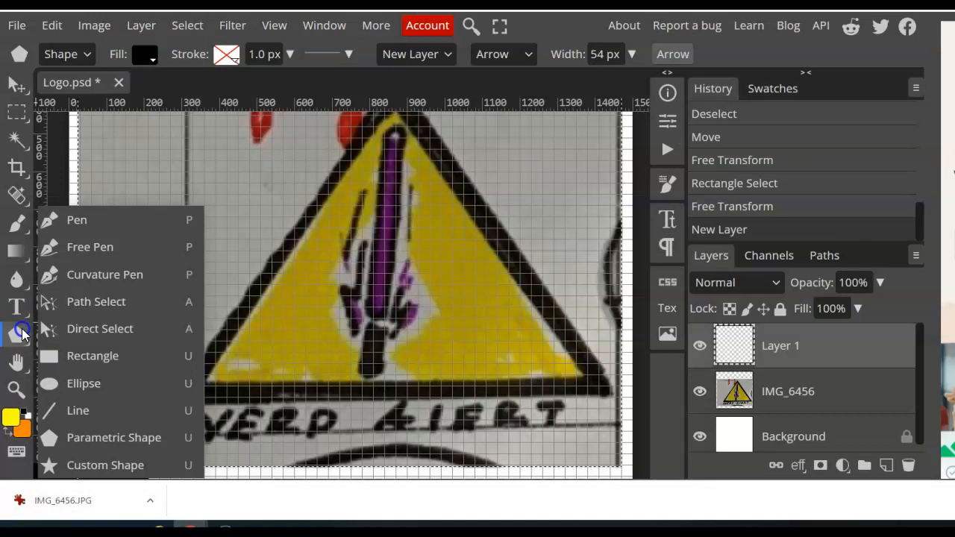
{"action": "left_click", "coordinate": [86, 358]}
{"action": "right_click", "coordinate": [15, 340]}
{"action": "left_click", "coordinate": [86, 353]}
Draw a right-pointing solid triangle custom shape of about 860 px over the sketch, starting above its lower-left corner
{"action": "right_click", "coordinate": [21, 341]}
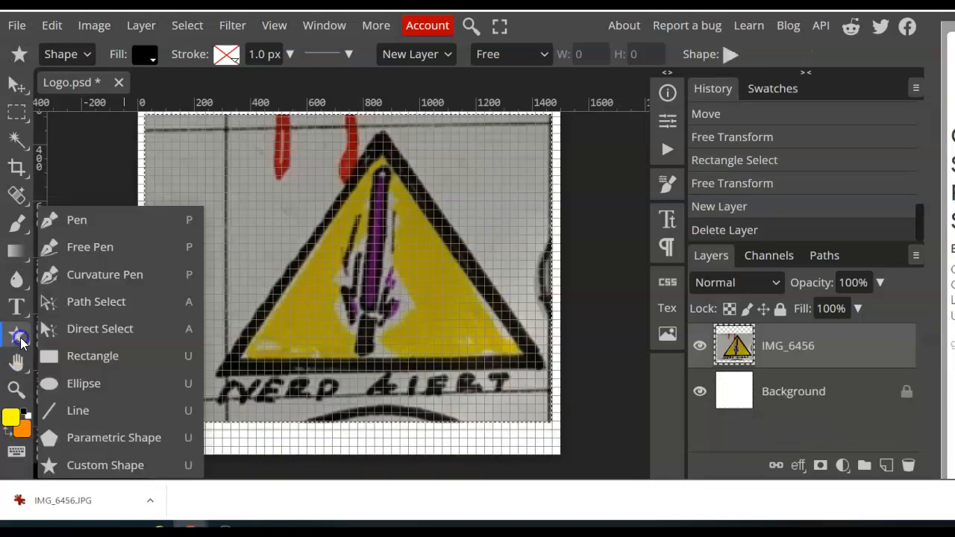
{"action": "left_click", "coordinate": [132, 470]}
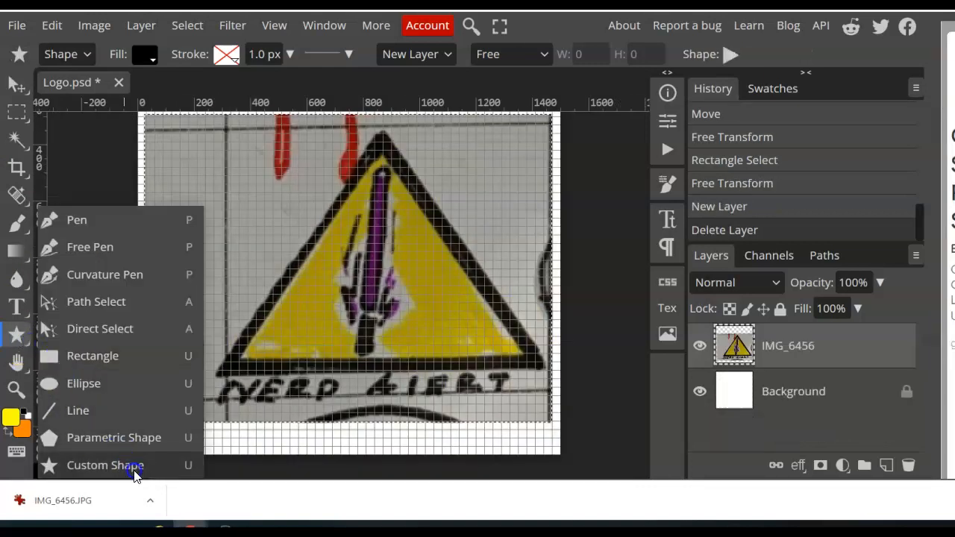
{"action": "left_click", "coordinate": [132, 468]}
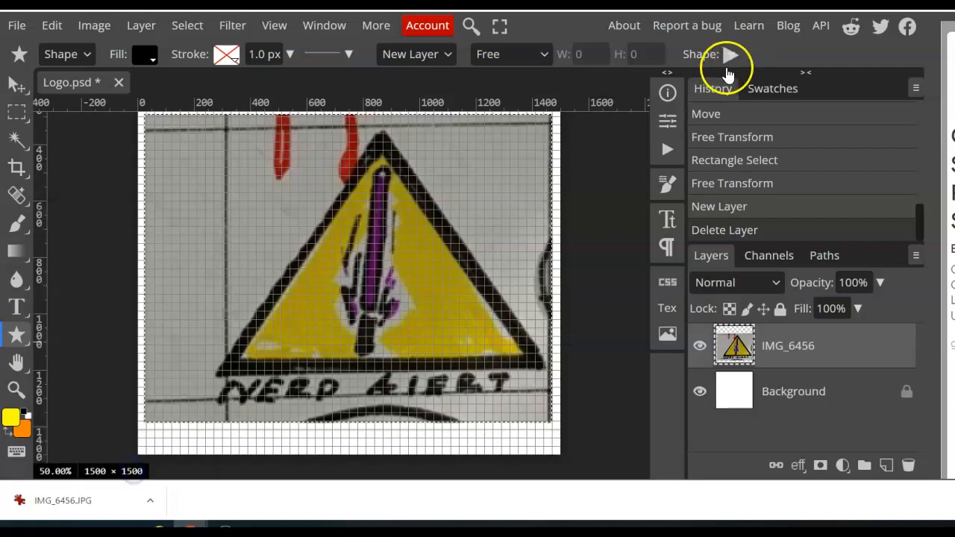
{"action": "left_click", "coordinate": [729, 54]}
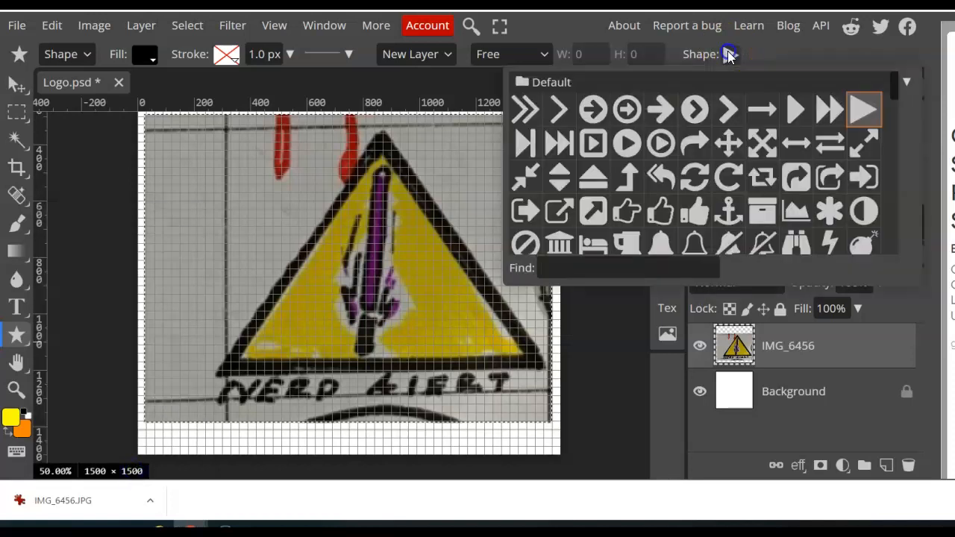
{"action": "left_click", "coordinate": [864, 106]}
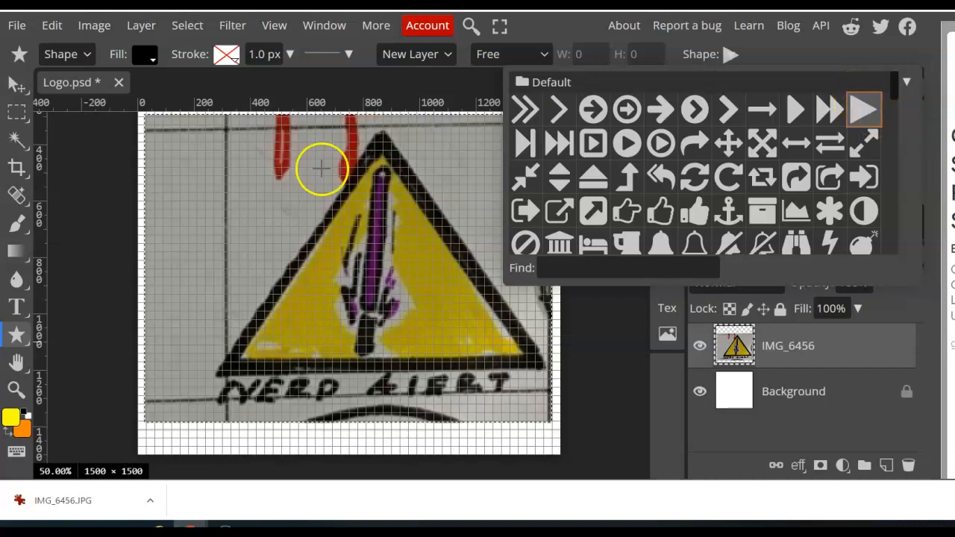
{"action": "left_click_drag", "start_coordinate": [226, 116], "coordinate": [492, 358]}
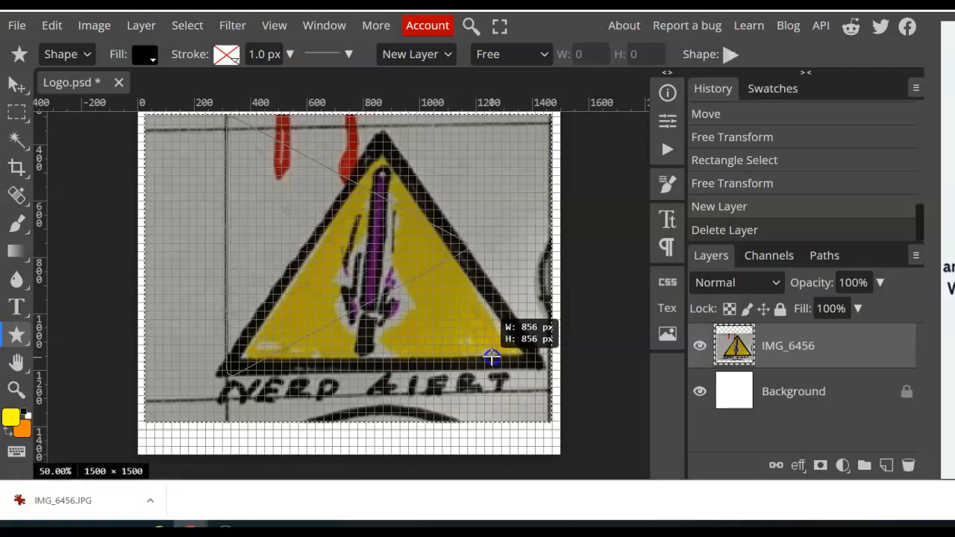
{"action": "mouse_move", "coordinate": [492, 358]}
{"action": "left_mouse_down"}
{"action": "mouse_move", "coordinate": [525, 237]}
{"action": "mouse_move", "coordinate": [494, 220]}
{"action": "mouse_move", "coordinate": [478, 359]}
{"action": "mouse_move", "coordinate": [486, 377]}
{"action": "mouse_move", "coordinate": [498, 358]}
{"action": "left_mouse_up"}
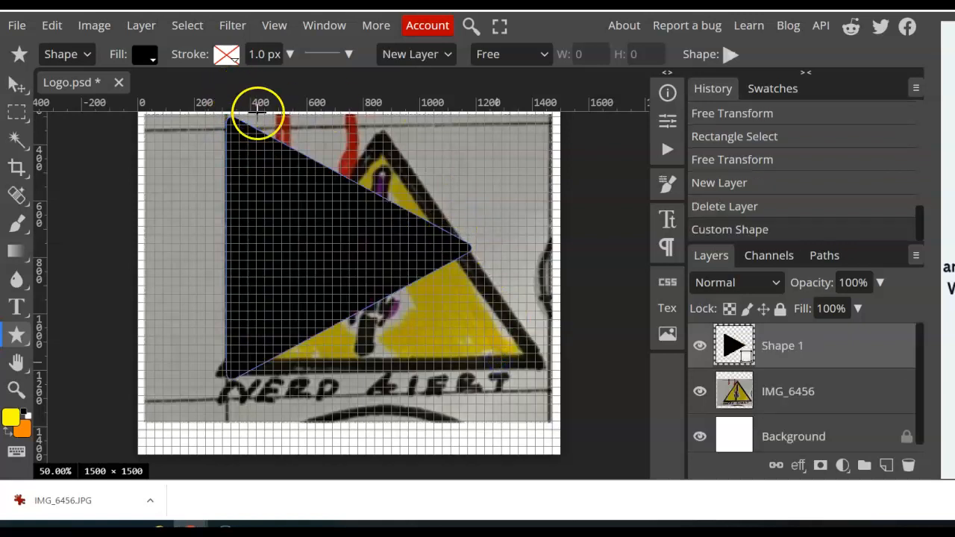
Give the triangle shape a solid black stroke with a width of 36 px
{"action": "left_click", "coordinate": [226, 55]}
{"action": "left_click", "coordinate": [309, 90]}
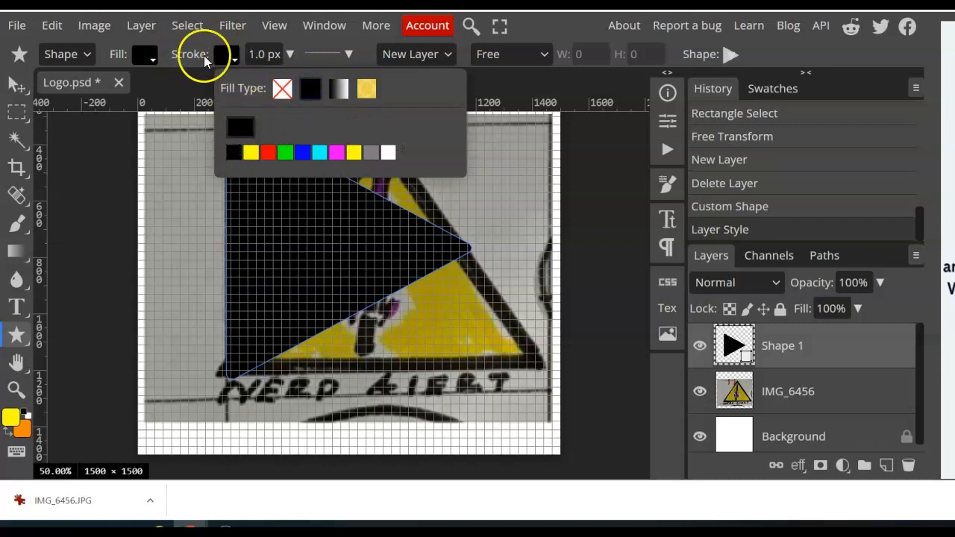
{"action": "left_click", "coordinate": [338, 54]}
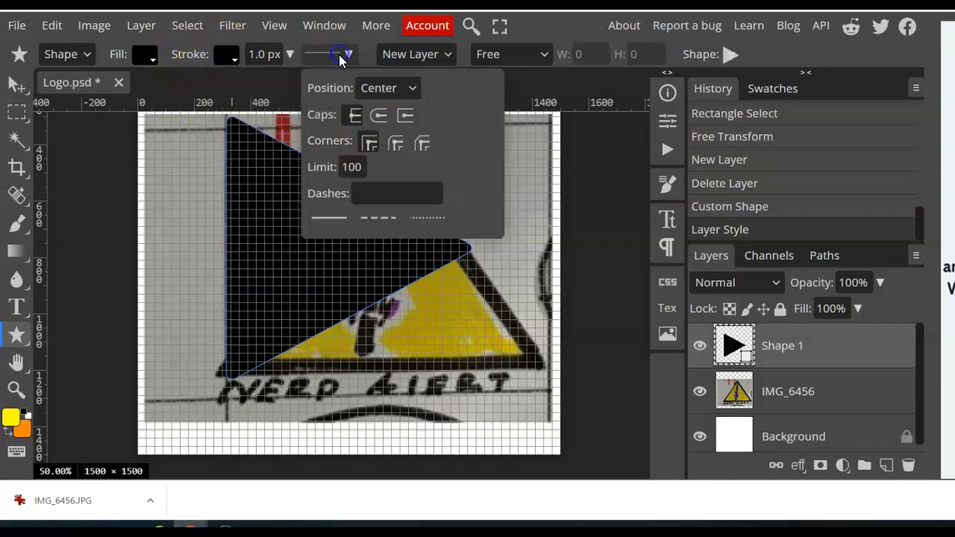
{"action": "left_click", "coordinate": [270, 54]}
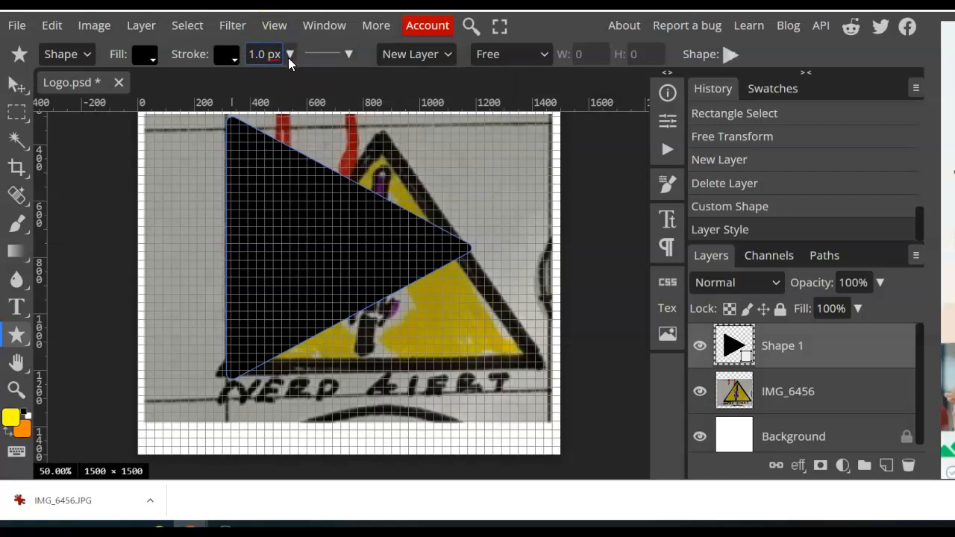
{"action": "left_click", "coordinate": [289, 55]}
{"action": "left_click_drag", "start_coordinate": [252, 78], "coordinate": [272, 81]}
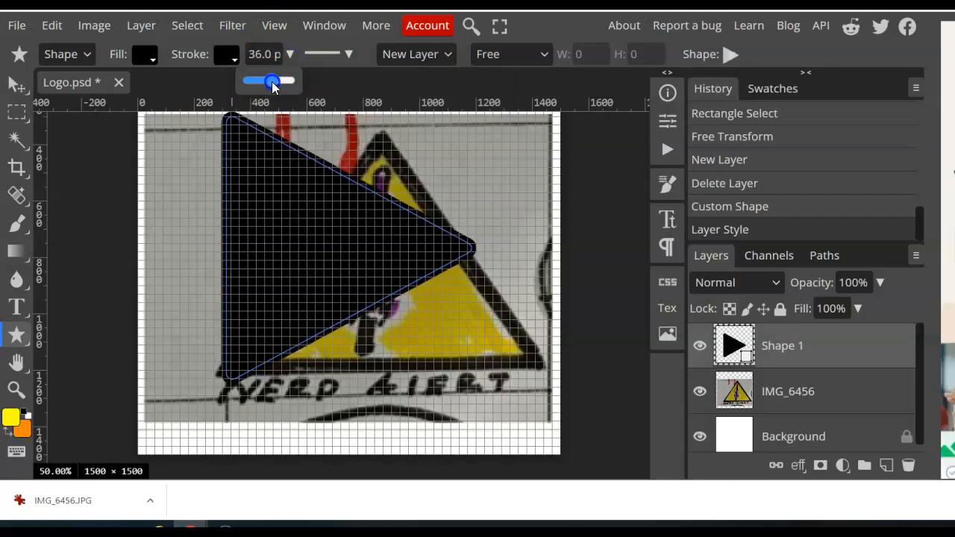
Change the triangle shape's fill colour to solid yellow
{"action": "left_click", "coordinate": [185, 64]}
{"action": "left_click", "coordinate": [152, 60]}
{"action": "left_click", "coordinate": [169, 153]}
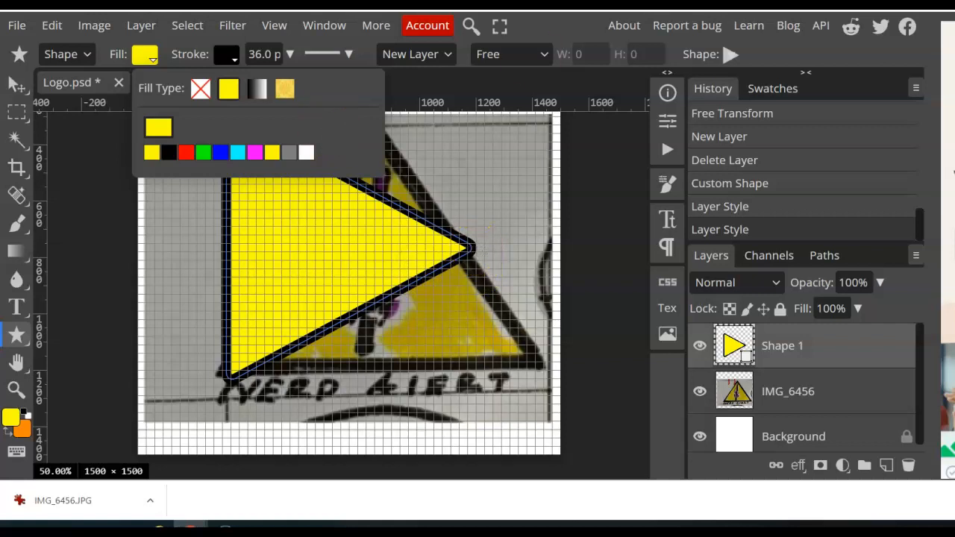
{"action": "left_click", "coordinate": [553, 28]}
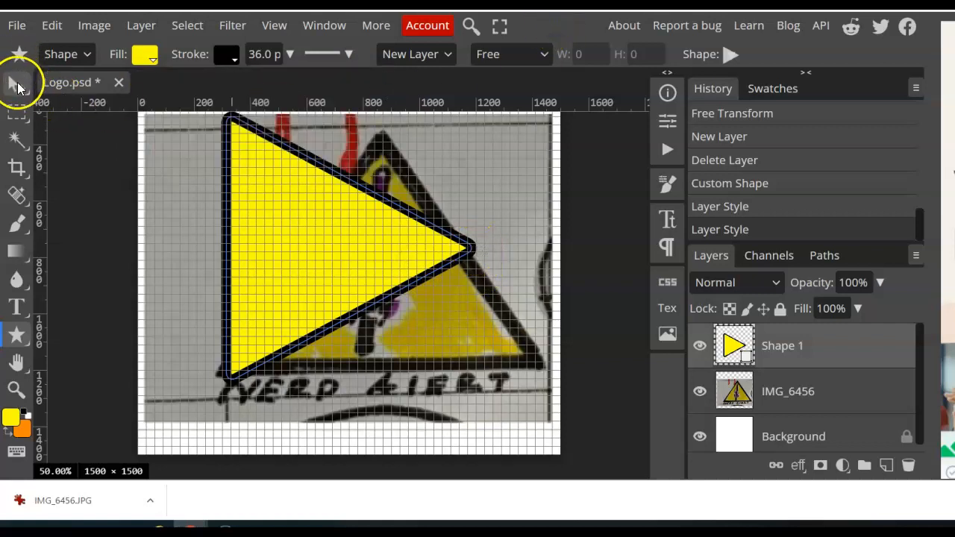
Rotate the triangle shape by -90° to point upward and move it over the sketch at X 870 px, Y 780 px
{"action": "left_click", "coordinate": [17, 82]}
{"action": "left_click_drag", "start_coordinate": [482, 245], "coordinate": [357, 141]}
{"action": "left_click_drag", "start_coordinate": [393, 291], "coordinate": [426, 293]}
{"action": "key", "text": "Down"}
{"action": "key", "text": "Down"}
{"action": "key", "text": "Down"}
{"action": "key", "text": "Down"}
{"action": "key", "text": "Down"}
{"action": "key", "text": "Down"}
{"action": "key", "text": "Down"}
{"action": "key", "text": "Down"}
{"action": "key", "text": "Down"}
{"action": "key", "text": "Down"}
{"action": "key", "text": "Down"}
{"action": "key", "text": "Down"}
{"action": "key", "text": "Down"}
{"action": "key", "text": "Down"}
{"action": "key", "text": "Down"}
{"action": "key", "text": "Down"}
{"action": "key", "text": "Down"}
{"action": "key", "text": "Down"}
{"action": "key", "text": "Down"}
{"action": "key", "text": "Down"}
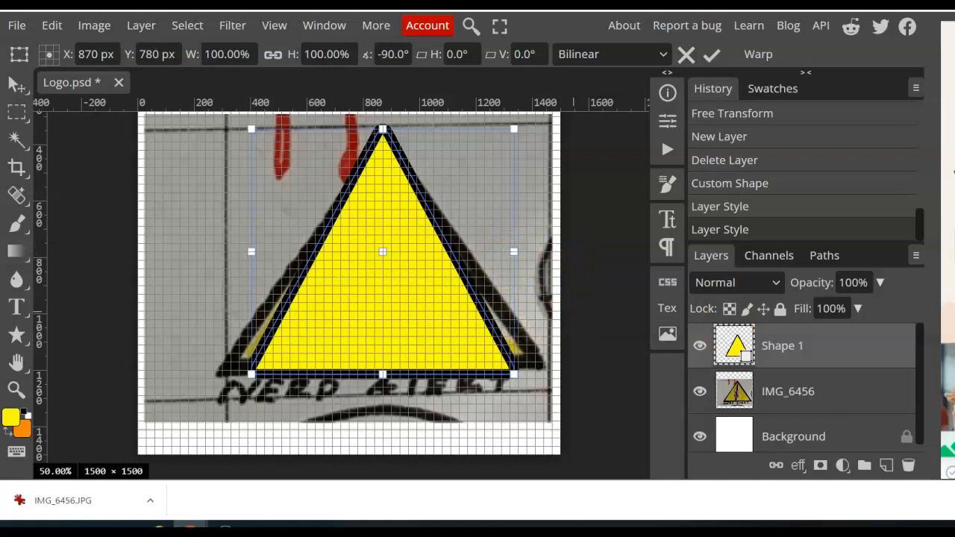
{"action": "left_click", "coordinate": [708, 58]}
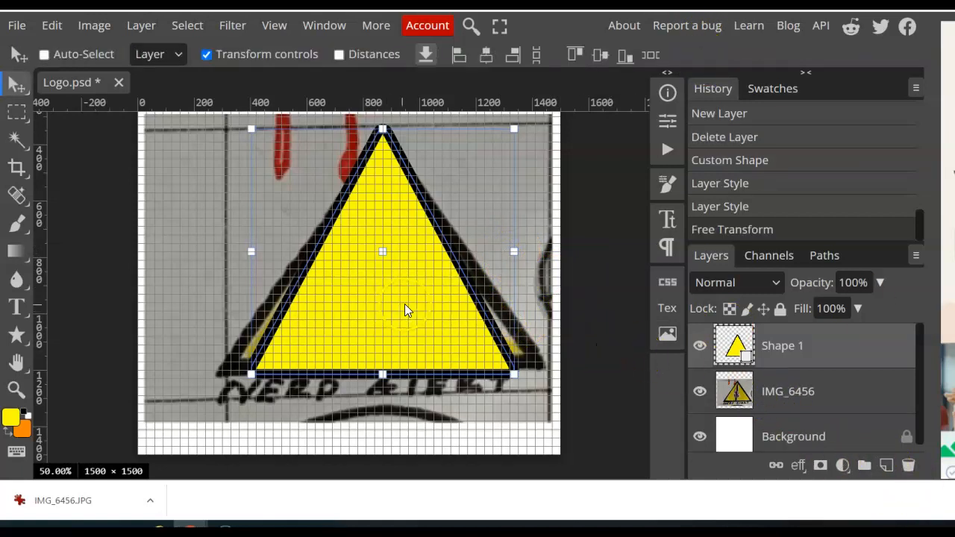
Hide the Shape 1 layer and draw a tall, narrow rectangle with a 40 px corner radius beside the sketch's purple bar
{"action": "left_click", "coordinate": [700, 345]}
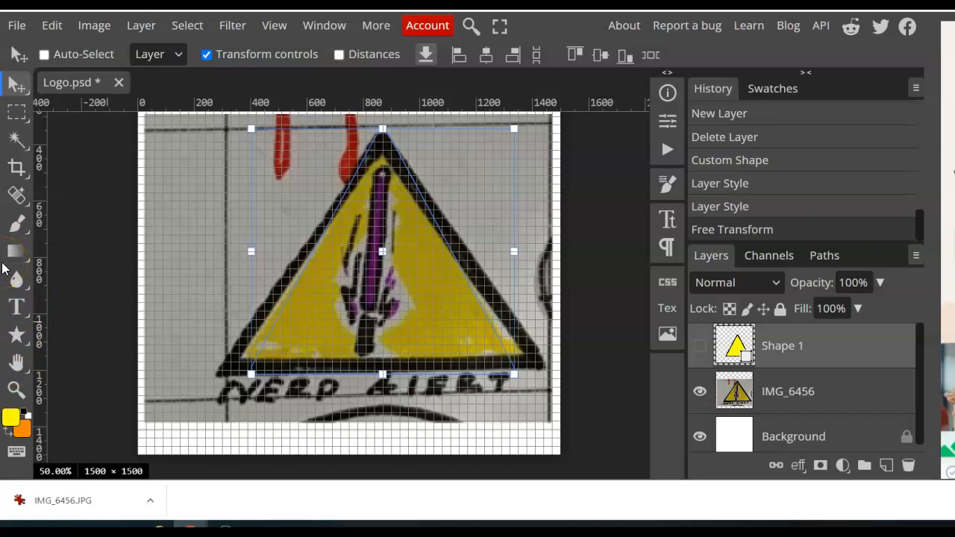
{"action": "left_click", "coordinate": [18, 337]}
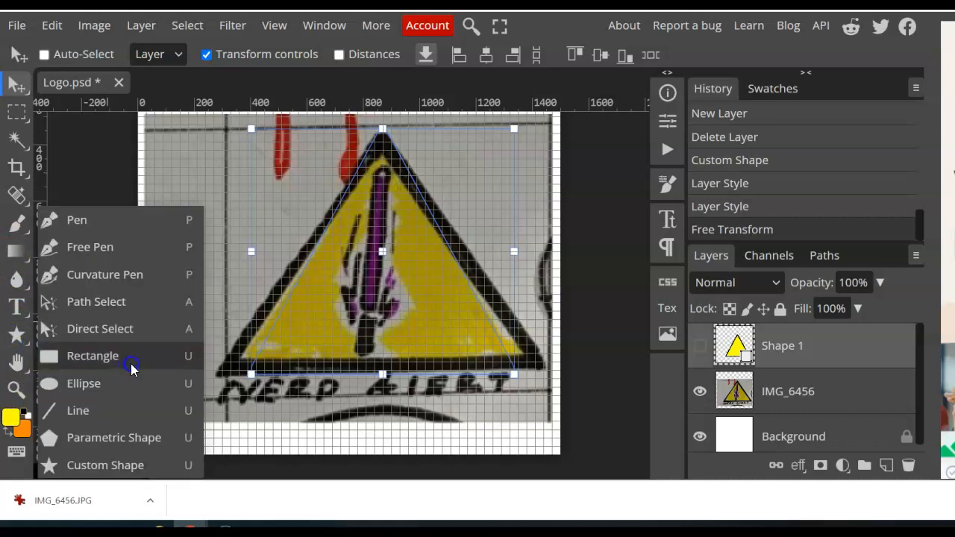
{"action": "left_click", "coordinate": [129, 365]}
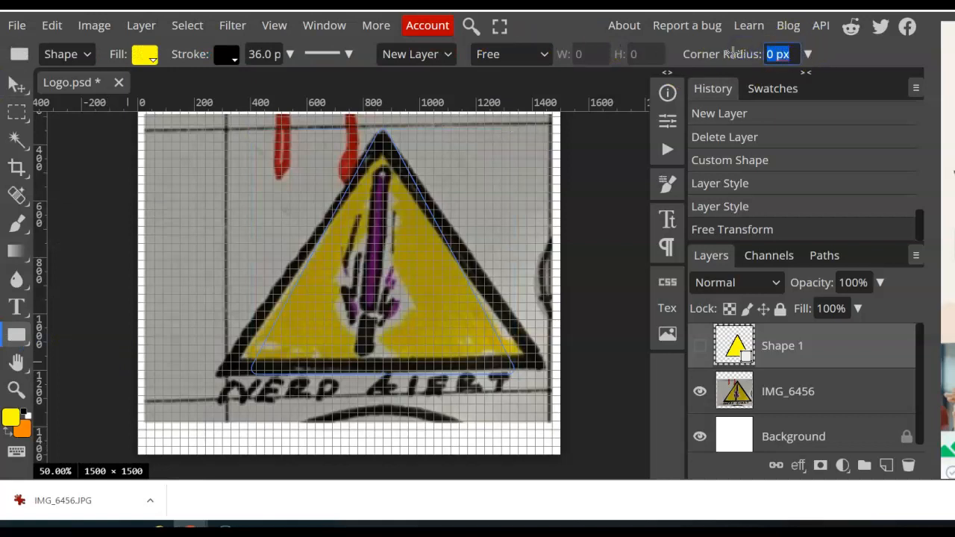
{"action": "type", "text": "40"}
{"action": "left_click_drag", "start_coordinate": [375, 154], "coordinate": [397, 312]}
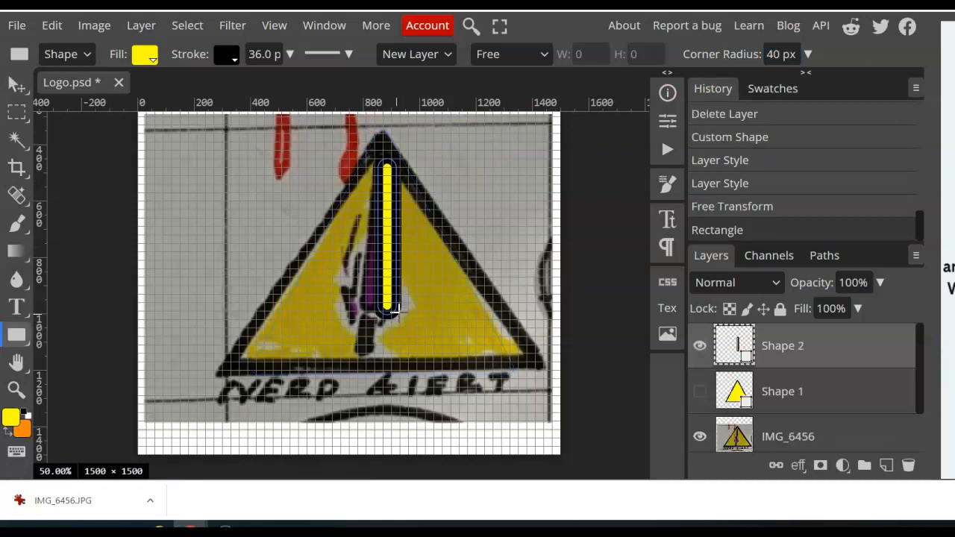
Reduce the tall rounded rectangle's stroke width to 12 px
{"action": "left_click", "coordinate": [256, 54]}
{"action": "left_click", "coordinate": [290, 53]}
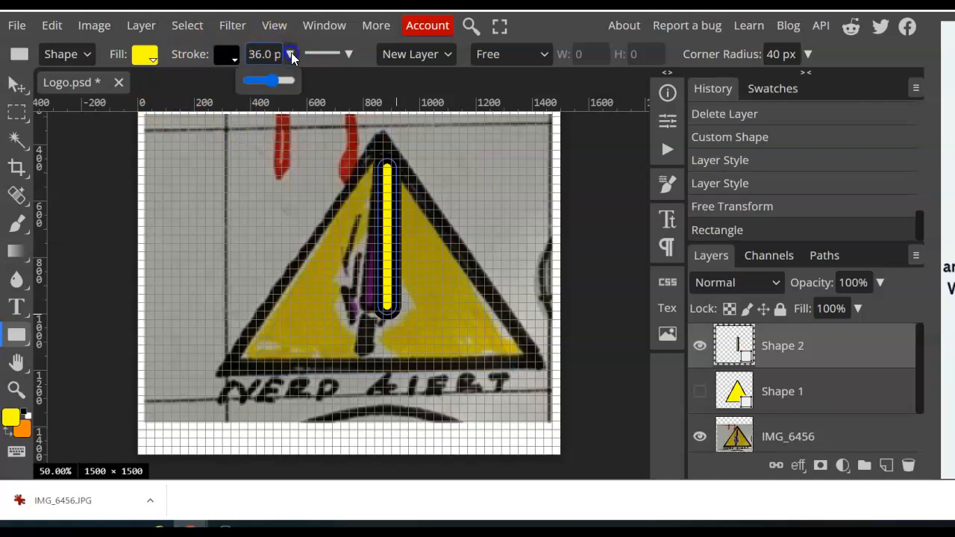
{"action": "left_click_drag", "start_coordinate": [273, 79], "coordinate": [266, 80]}
{"action": "left_click", "coordinate": [250, 56]}
Fill the tall rounded rectangle with magenta and shift it slightly to centre it under the triangle's peak
{"action": "left_click", "coordinate": [145, 57]}
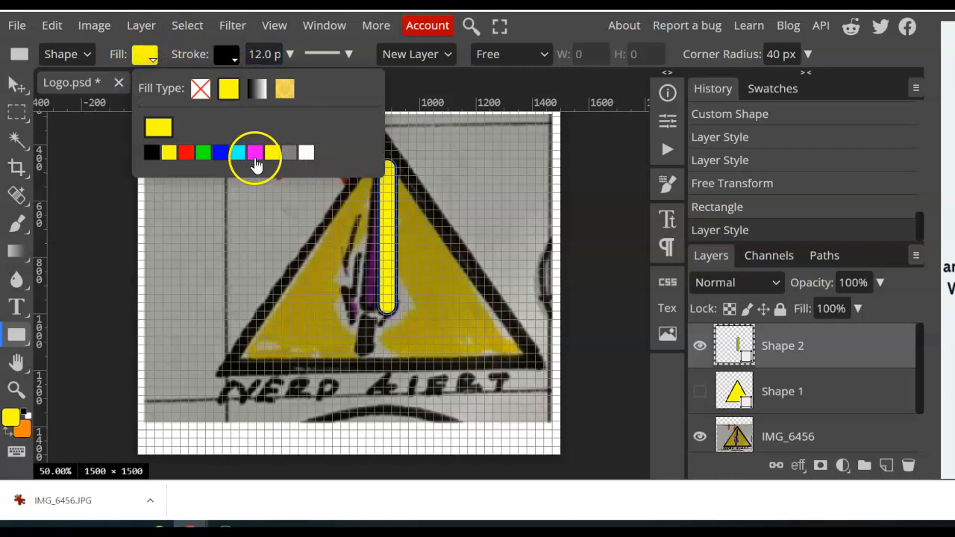
{"action": "left_click", "coordinate": [252, 153]}
{"action": "left_click", "coordinate": [534, 101]}
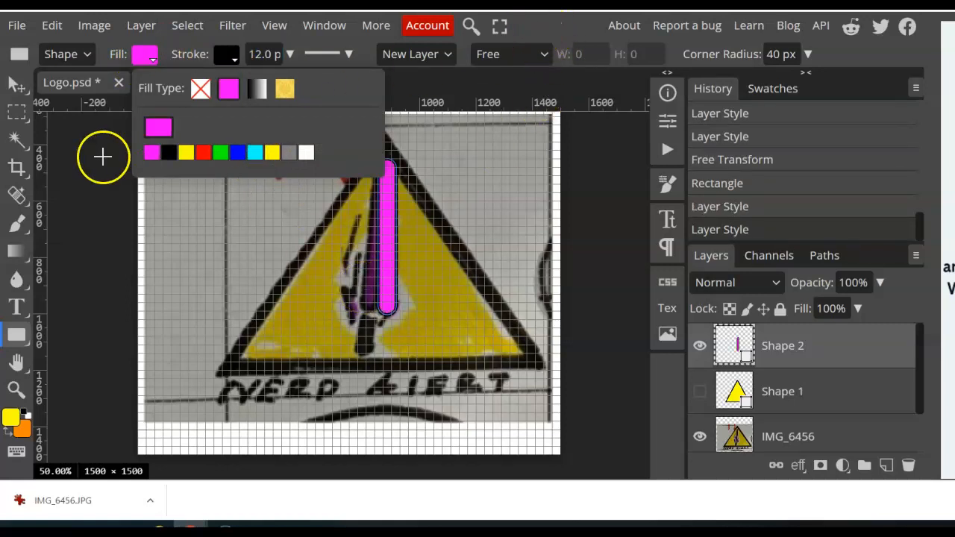
{"action": "left_click", "coordinate": [16, 86]}
{"action": "left_click_drag", "start_coordinate": [387, 210], "coordinate": [382, 215]}
Draw a short rounded rectangle with a 40 px corner radius directly below the magenta bar as its handle and fill it black
{"action": "left_click", "coordinate": [16, 336]}
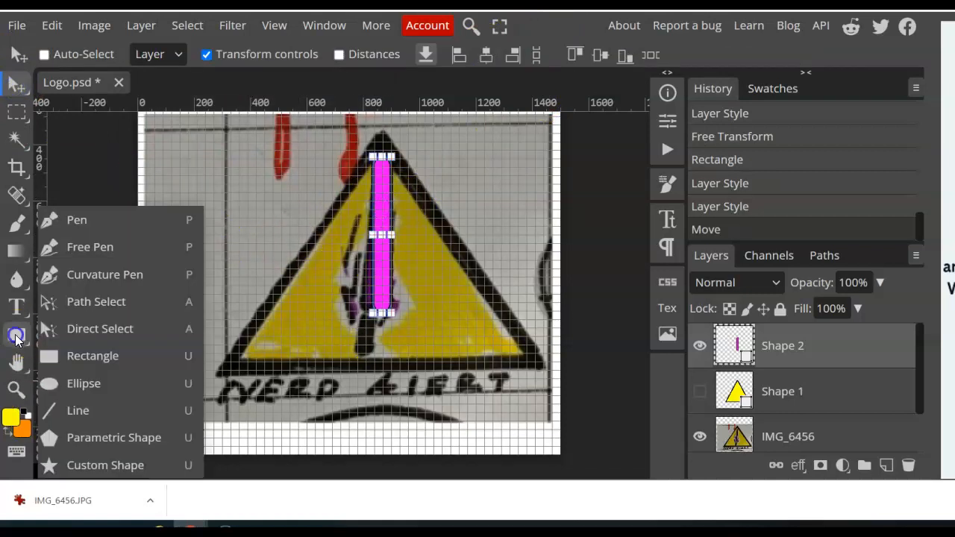
{"action": "left_click", "coordinate": [68, 357]}
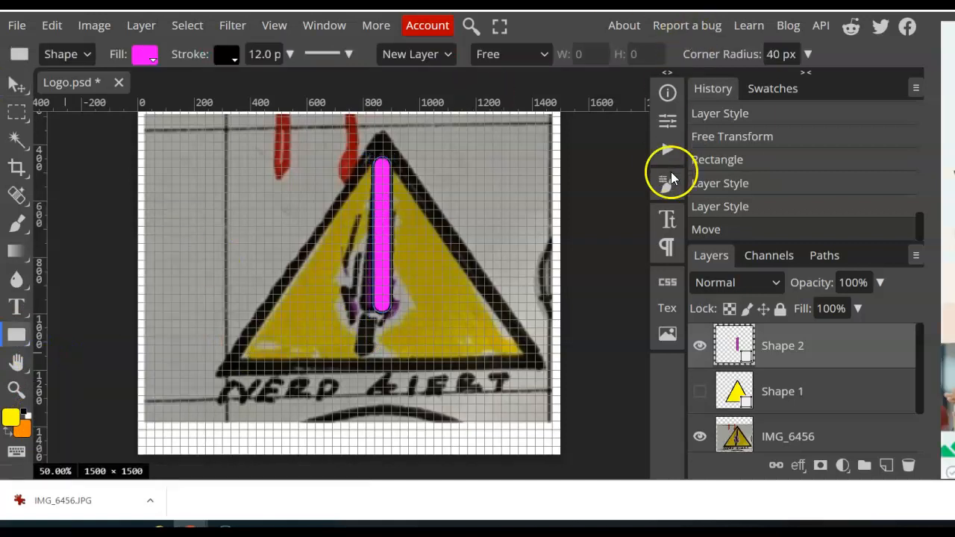
{"action": "left_click", "coordinate": [783, 49]}
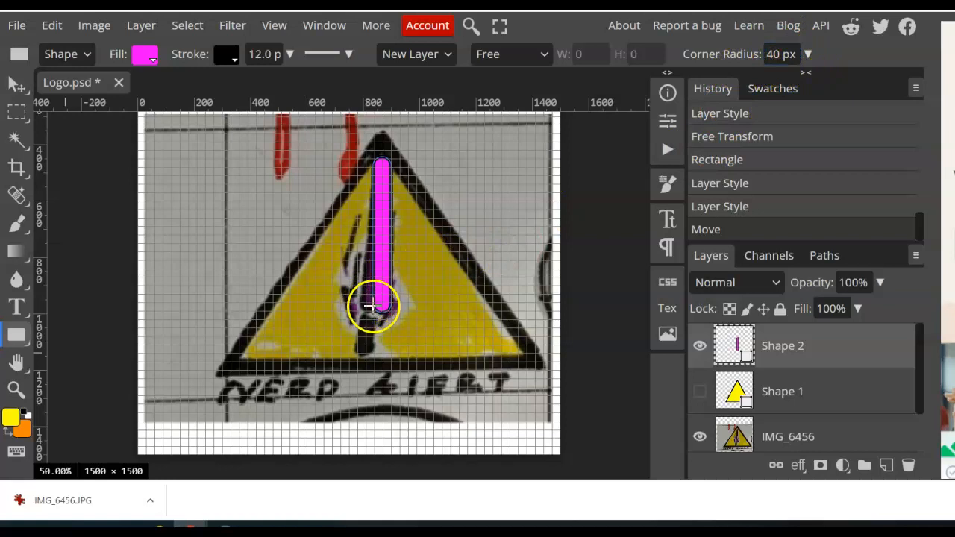
{"action": "left_click_drag", "start_coordinate": [371, 304], "coordinate": [389, 357]}
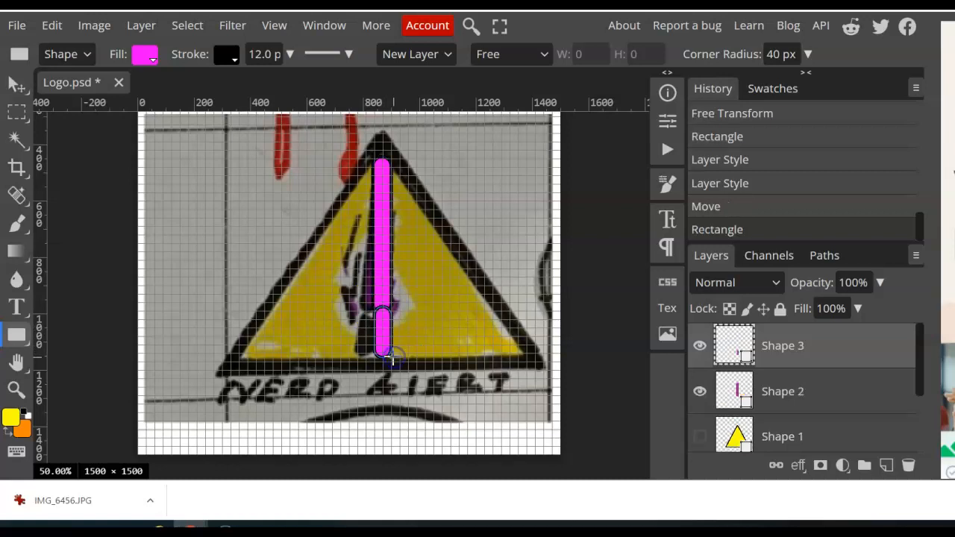
{"action": "left_click", "coordinate": [152, 58]}
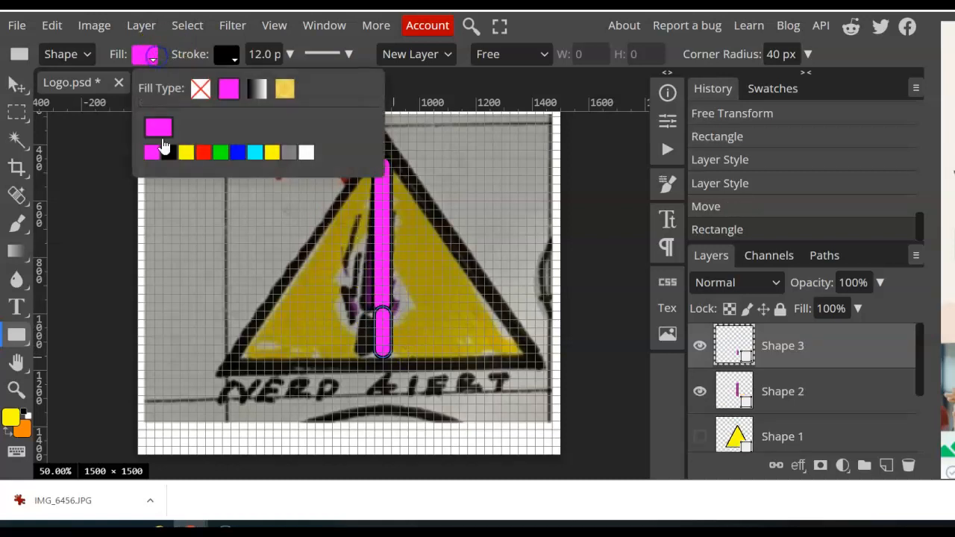
{"action": "left_click", "coordinate": [156, 152]}
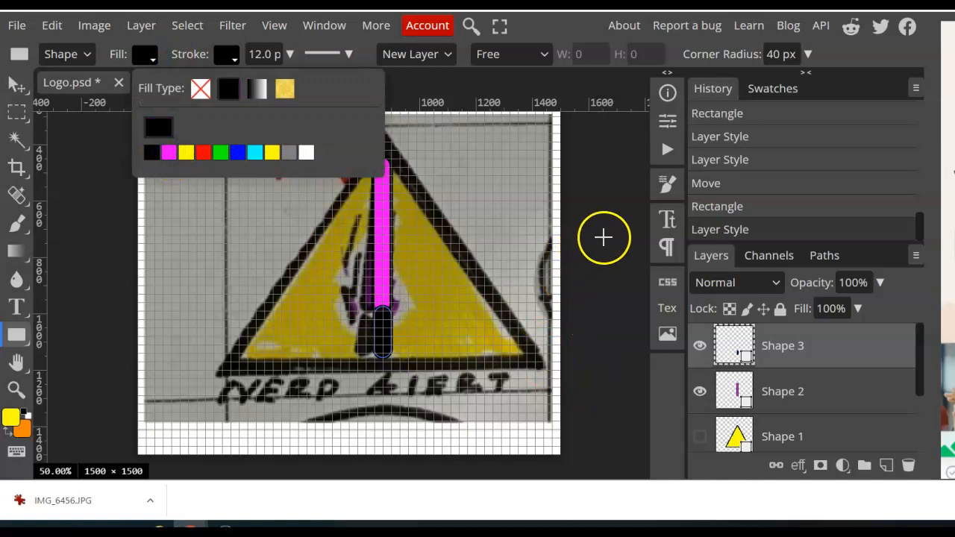
{"action": "left_click", "coordinate": [830, 57]}
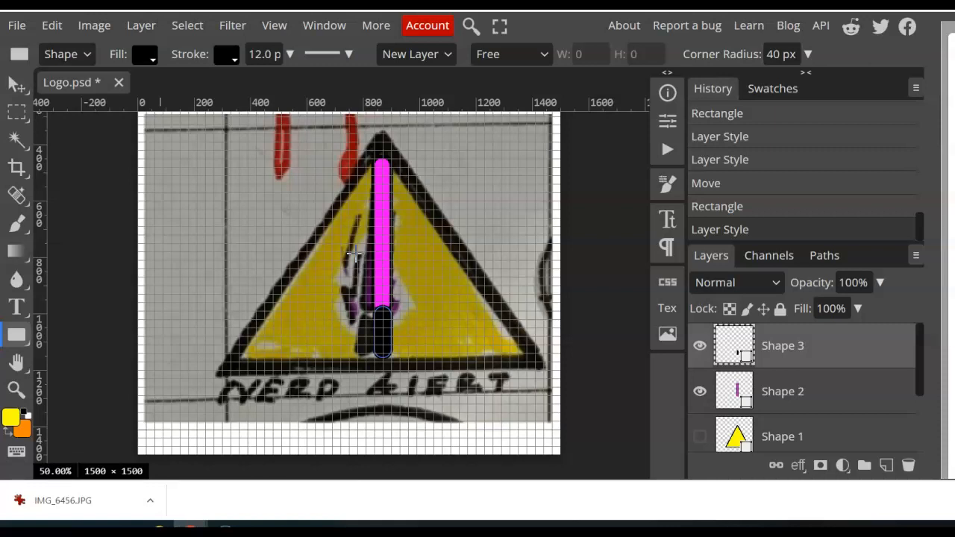
Add an Outer Glow effect to the magenta bar's Shape 2 layer, using the bar's magenta (ff00ff) as the glow colour
{"action": "left_click", "coordinate": [732, 391]}
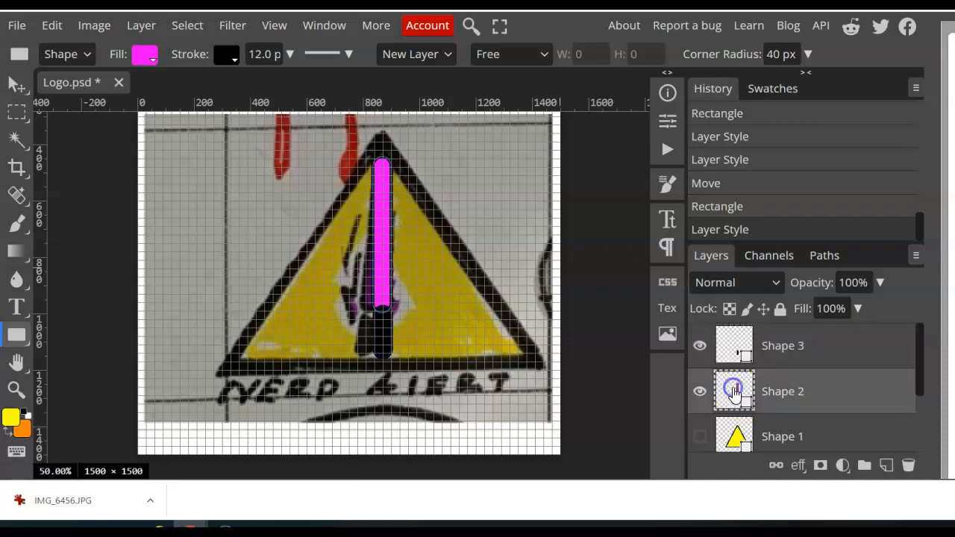
{"action": "right_click", "coordinate": [735, 394]}
{"action": "left_click", "coordinate": [828, 38]}
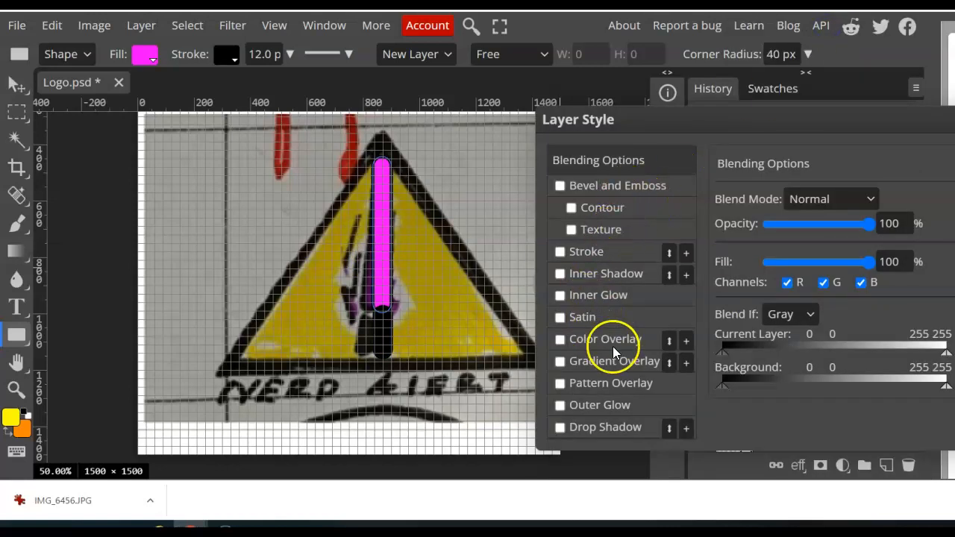
{"action": "left_click", "coordinate": [612, 403]}
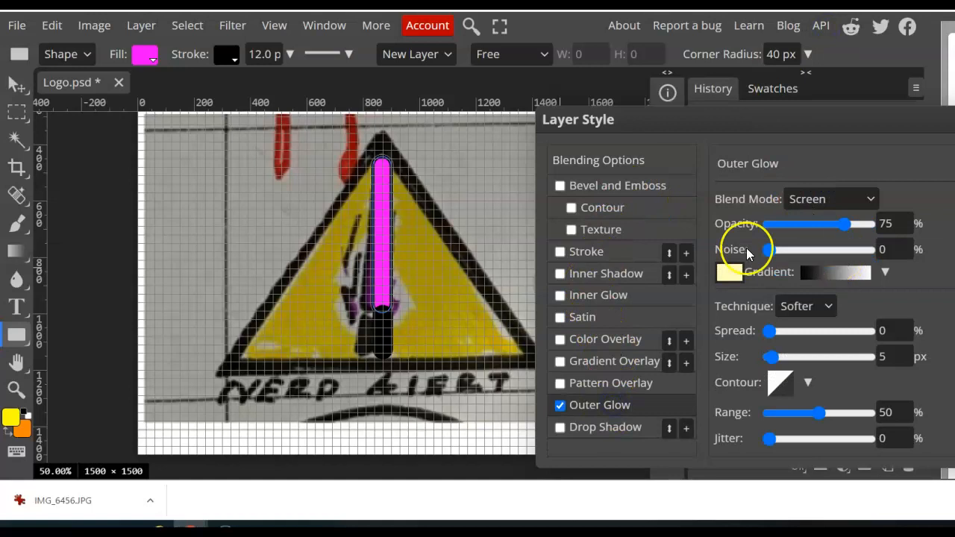
{"action": "left_click", "coordinate": [724, 272]}
{"action": "left_click_drag", "start_coordinate": [340, 127], "coordinate": [593, 179]}
{"action": "left_click", "coordinate": [377, 250]}
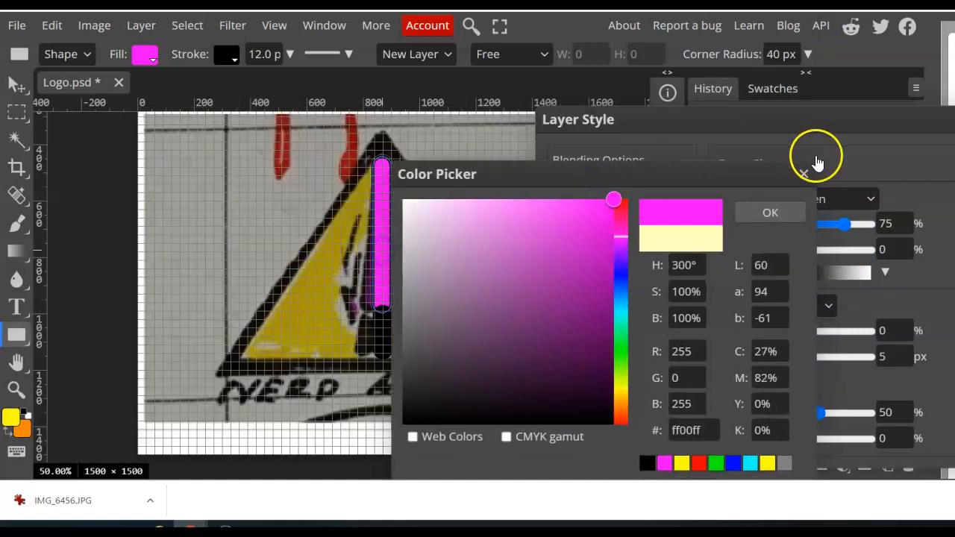
{"action": "left_click", "coordinate": [782, 211]}
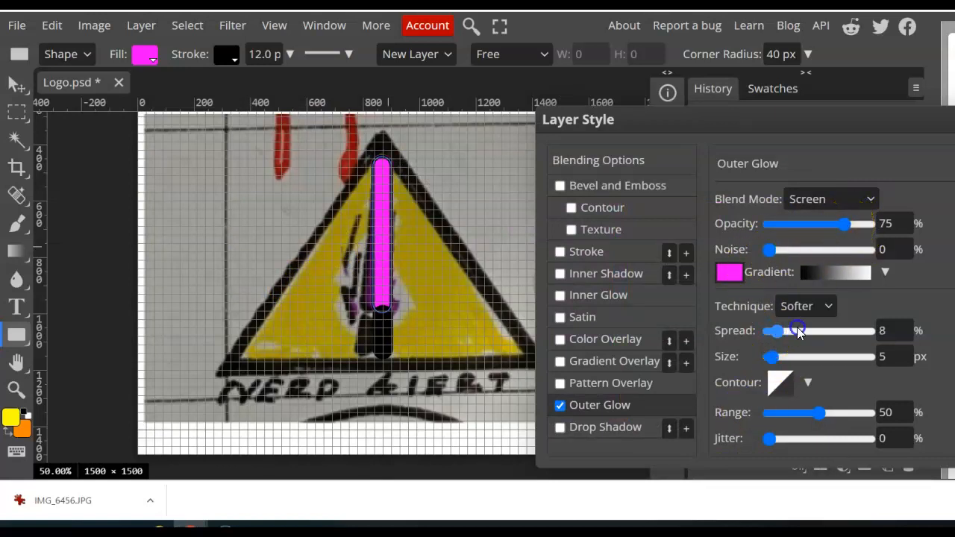
Set the outer glow's spread to 0%, size to 98 px and range to 18%, and apply the layer style
{"action": "left_click_drag", "start_coordinate": [824, 318], "coordinate": [830, 330]}
{"action": "left_click_drag", "start_coordinate": [770, 357], "coordinate": [790, 357]}
{"action": "left_click_drag", "start_coordinate": [840, 330], "coordinate": [735, 336]}
{"action": "left_click_drag", "start_coordinate": [790, 357], "coordinate": [820, 357]}
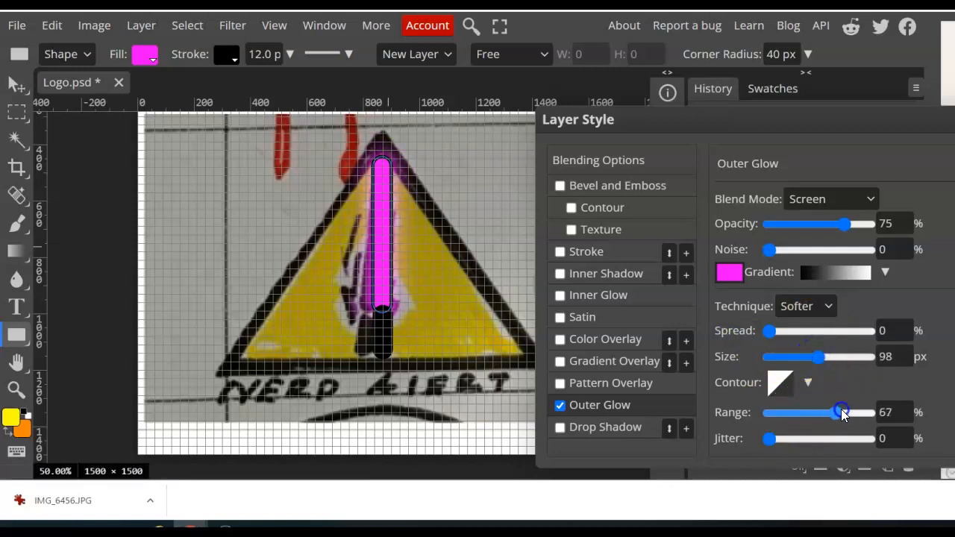
{"action": "left_click_drag", "start_coordinate": [811, 416], "coordinate": [792, 416]}
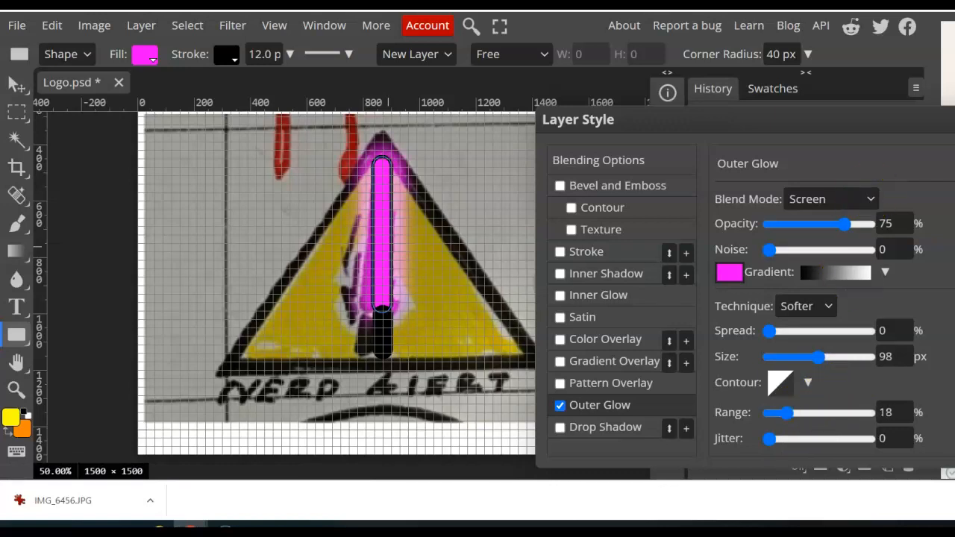
{"action": "key", "text": "Return"}
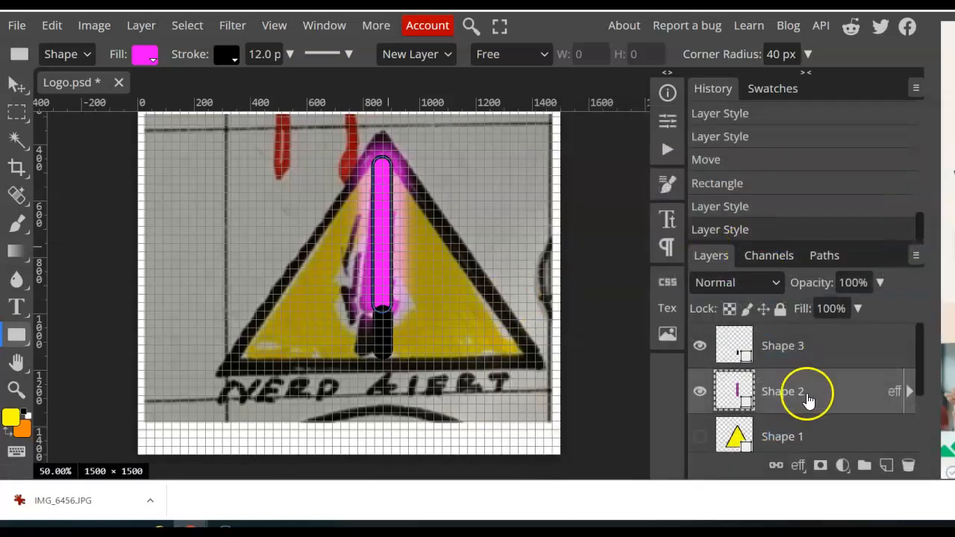
Check the glowing bar against the yellow triangle and hide the Shape 1, Shape 2 and Shape 3 layers
{"action": "left_click", "coordinate": [700, 437]}
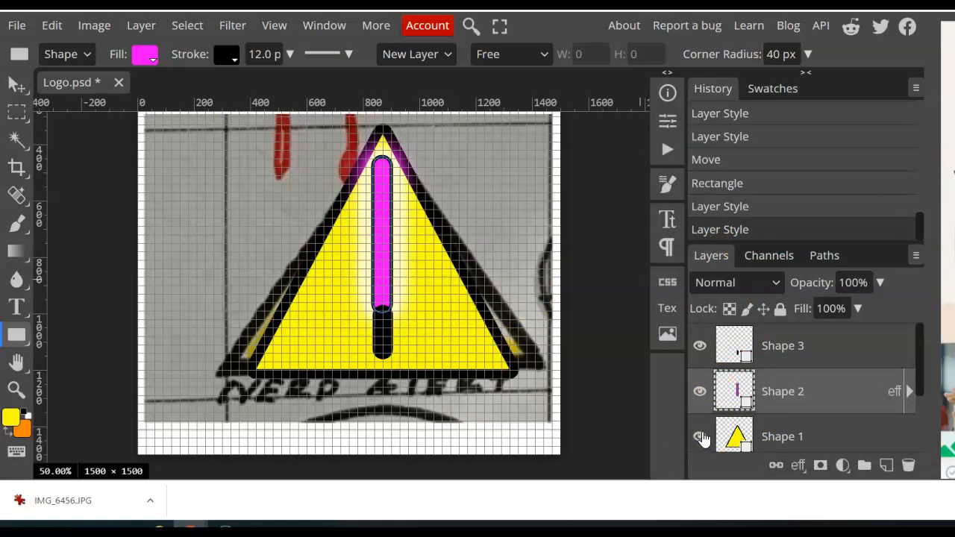
{"action": "left_click", "coordinate": [699, 438]}
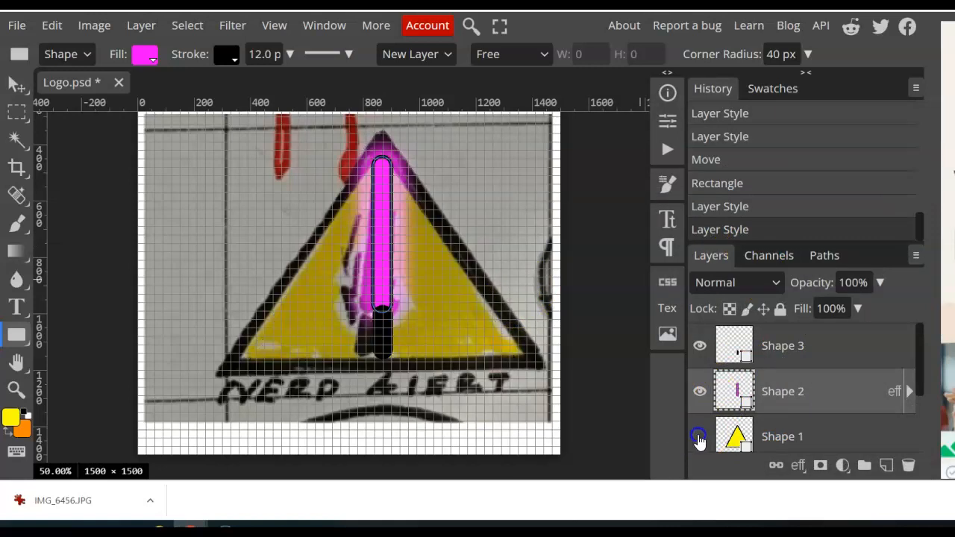
{"action": "left_click", "coordinate": [700, 439]}
{"action": "left_click", "coordinate": [700, 440]}
{"action": "left_click", "coordinate": [699, 391]}
{"action": "left_click", "coordinate": [693, 334]}
Look through the Type tool's font previews for a typeface suited to the sketch's NERD ALERT lettering
{"action": "scroll", "coordinate": [489, 257], "scroll_direction": "down", "scroll_amount": 2}
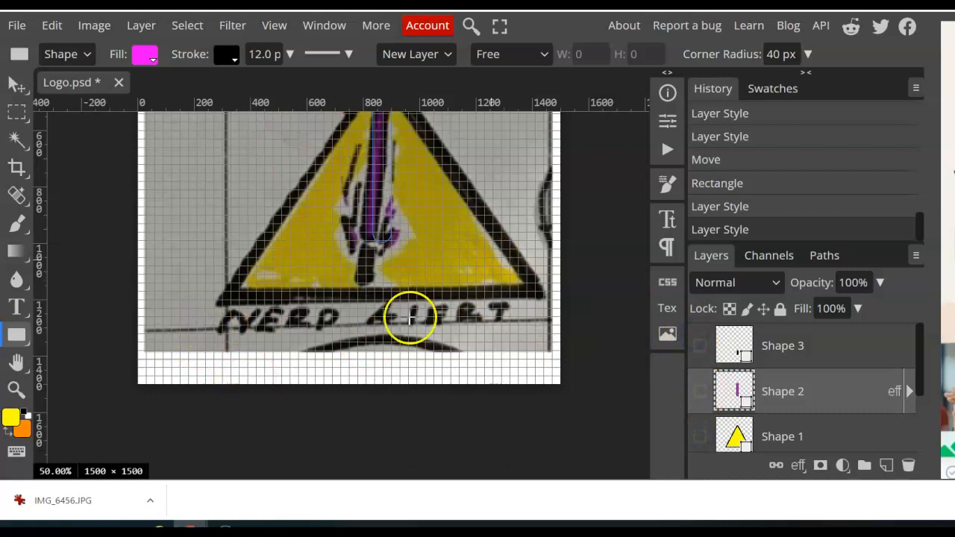
{"action": "right_click", "coordinate": [8, 304]}
{"action": "left_click", "coordinate": [106, 317]}
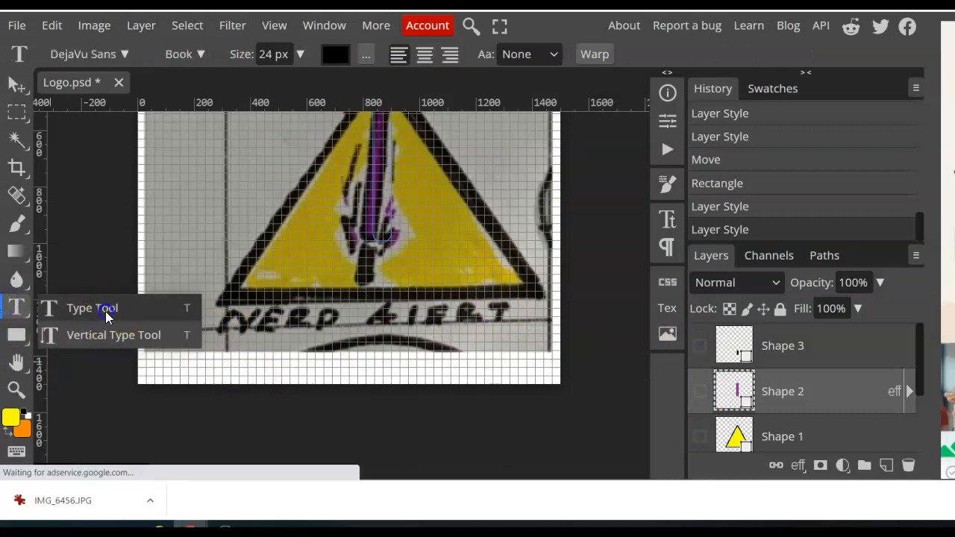
{"action": "left_click", "coordinate": [101, 49]}
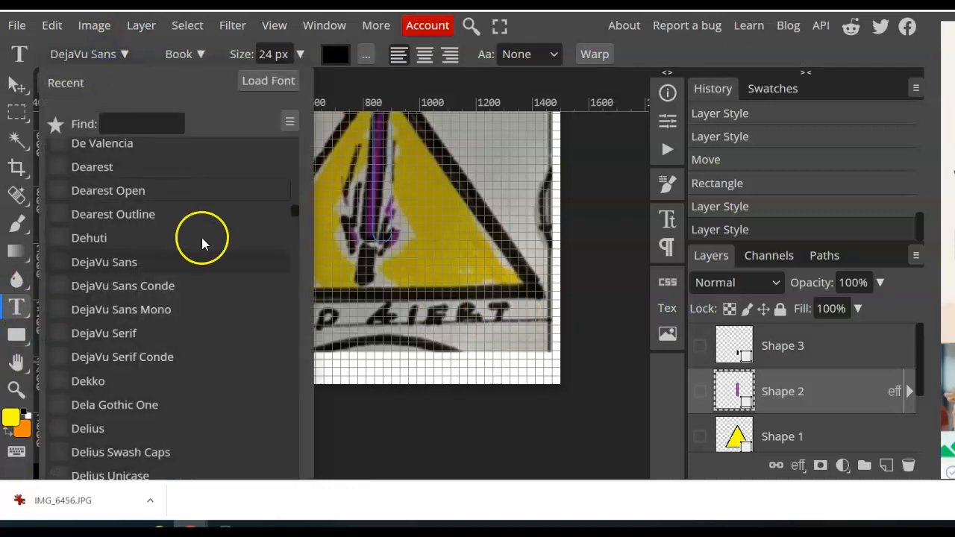
{"action": "scroll", "coordinate": [206, 236], "scroll_direction": "down", "scroll_amount": 5}
{"action": "scroll", "coordinate": [161, 317], "scroll_direction": "down", "scroll_amount": 5}
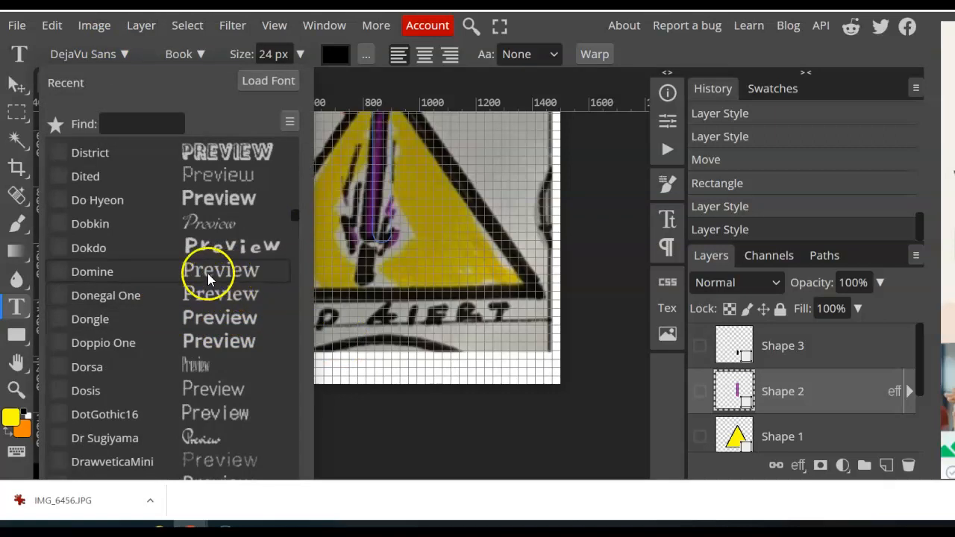
{"action": "scroll", "coordinate": [204, 276], "scroll_direction": "down", "scroll_amount": 5}
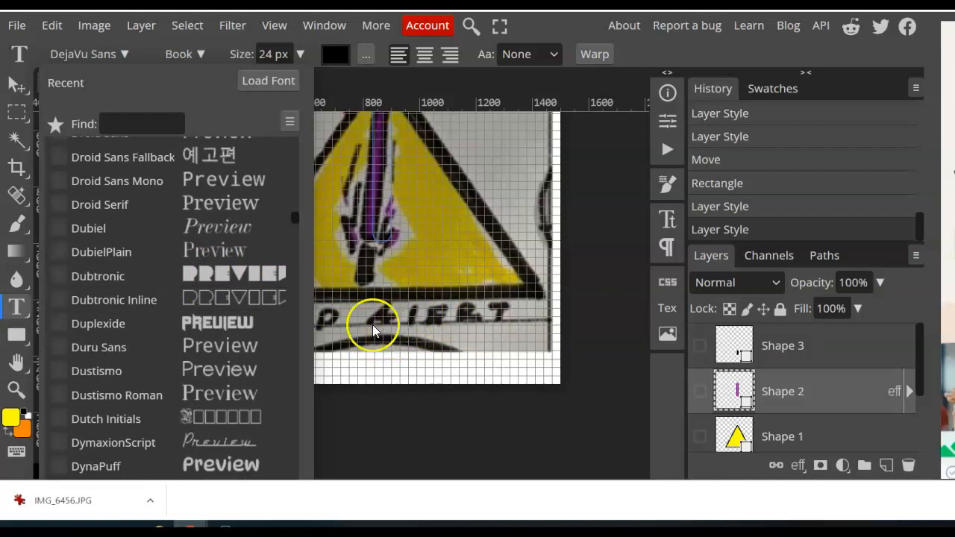
{"action": "scroll", "coordinate": [245, 313], "scroll_direction": "down", "scroll_amount": 3}
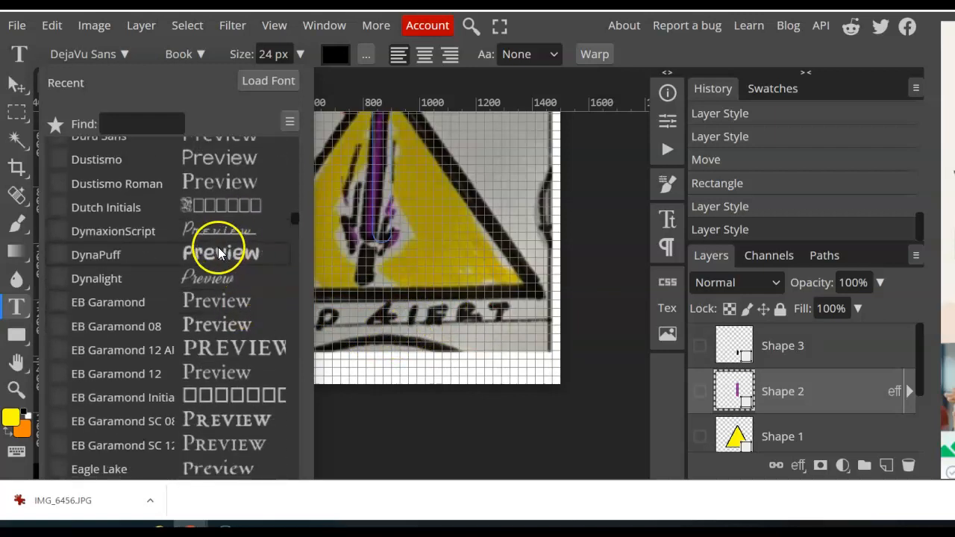
{"action": "scroll", "coordinate": [221, 254], "scroll_direction": "down", "scroll_amount": 4}
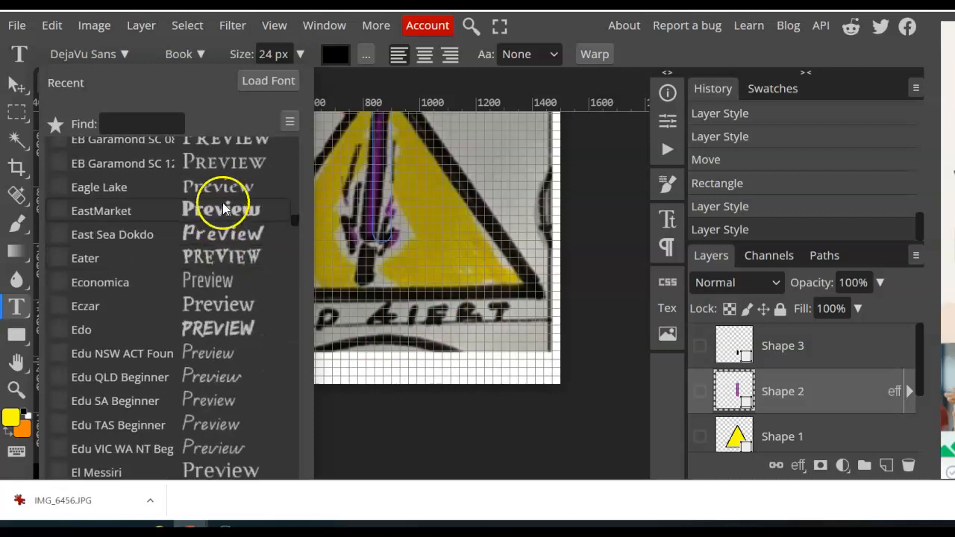
{"action": "scroll", "coordinate": [218, 328], "scroll_direction": "down", "scroll_amount": 5}
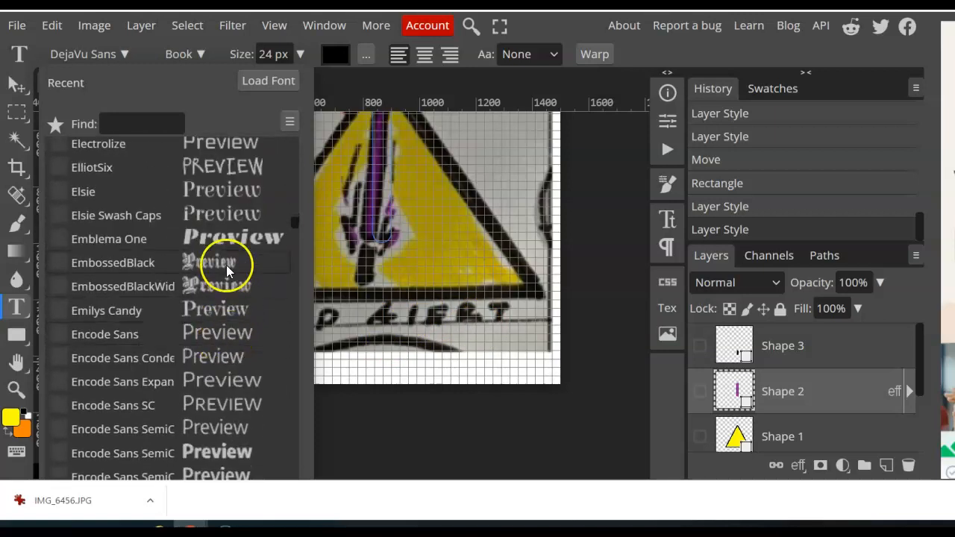
{"action": "scroll", "coordinate": [222, 257], "scroll_direction": "down", "scroll_amount": 6}
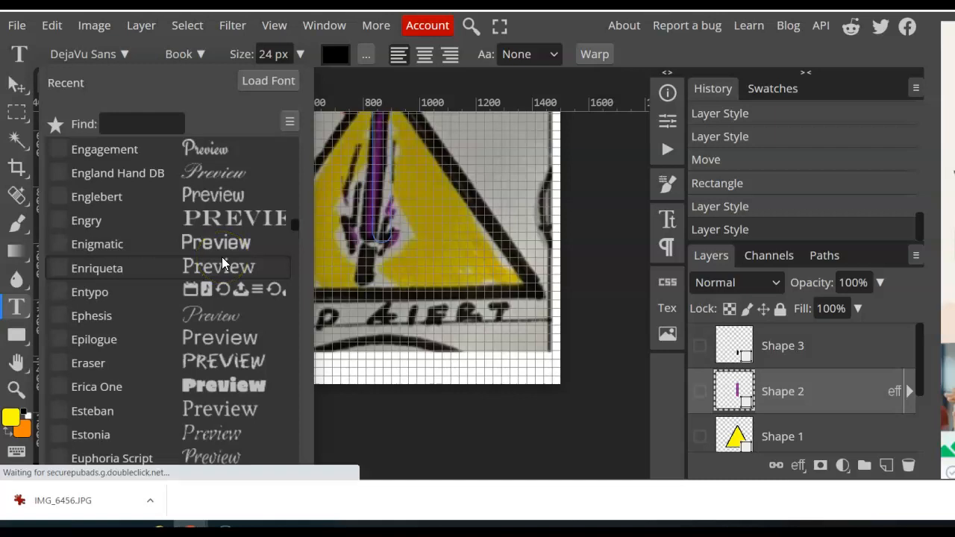
{"action": "scroll", "coordinate": [221, 257], "scroll_direction": "down", "scroll_amount": 5}
{"action": "scroll", "coordinate": [220, 258], "scroll_direction": "down", "scroll_amount": 8}
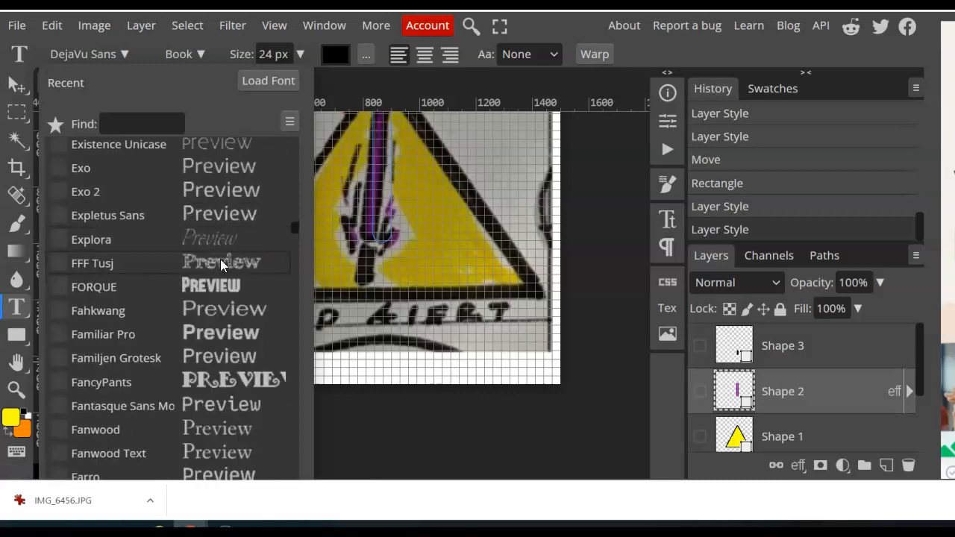
{"action": "scroll", "coordinate": [216, 254], "scroll_direction": "down", "scroll_amount": 6}
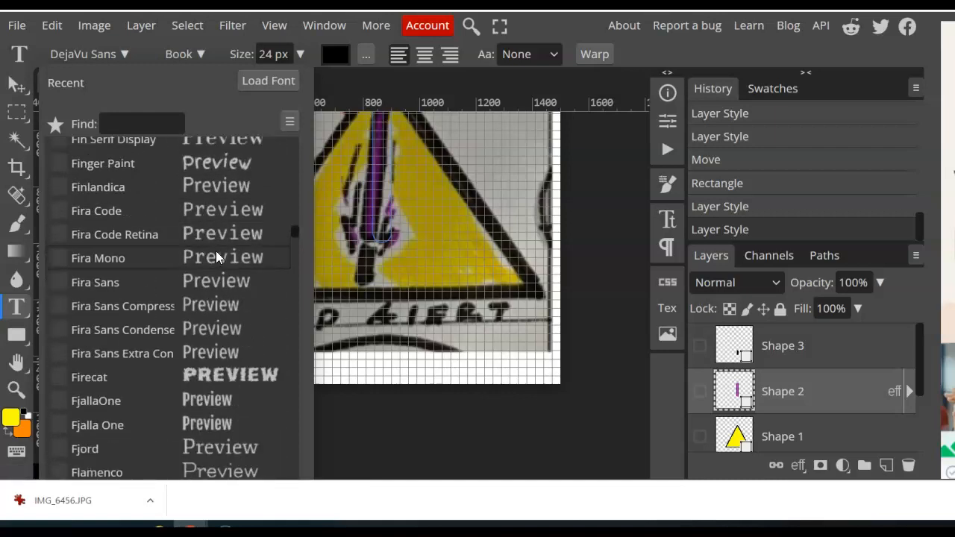
{"action": "left_click", "coordinate": [236, 226]}
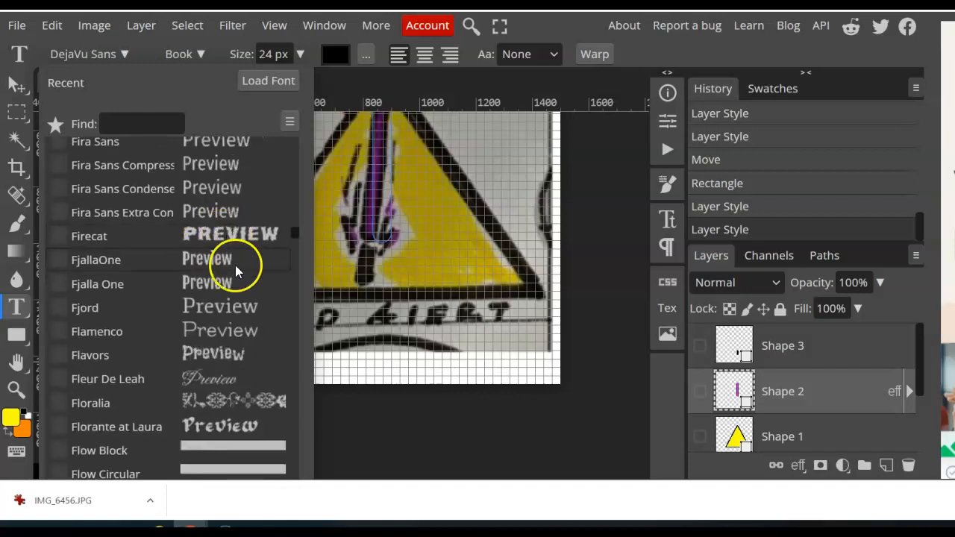
{"action": "scroll", "coordinate": [244, 279], "scroll_direction": "down", "scroll_amount": 5}
{"action": "scroll", "coordinate": [235, 293], "scroll_direction": "down", "scroll_amount": 6}
Search the text fonts for "hel" and choose the Helsinki typeface
{"action": "left_click", "coordinate": [123, 123]}
{"action": "type", "text": "hel"}
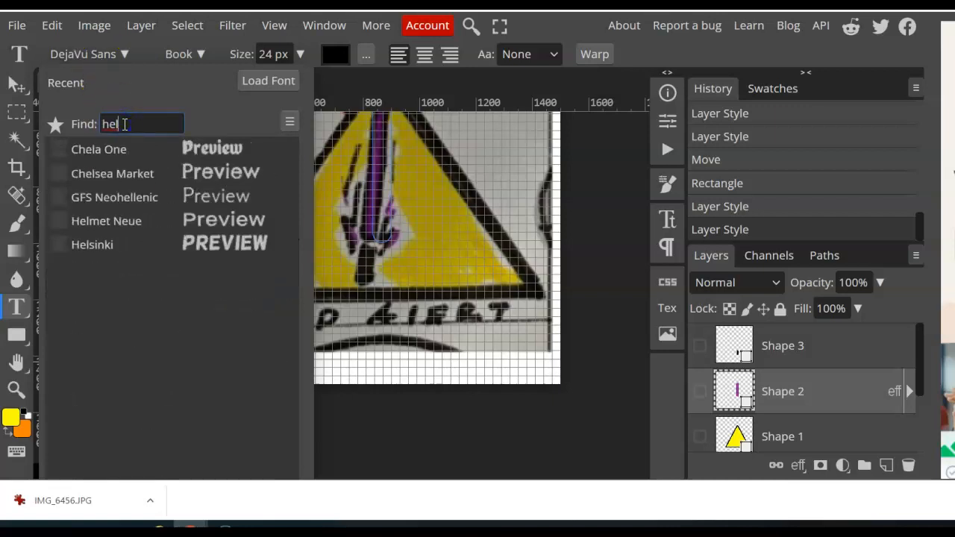
{"action": "left_click", "coordinate": [123, 244]}
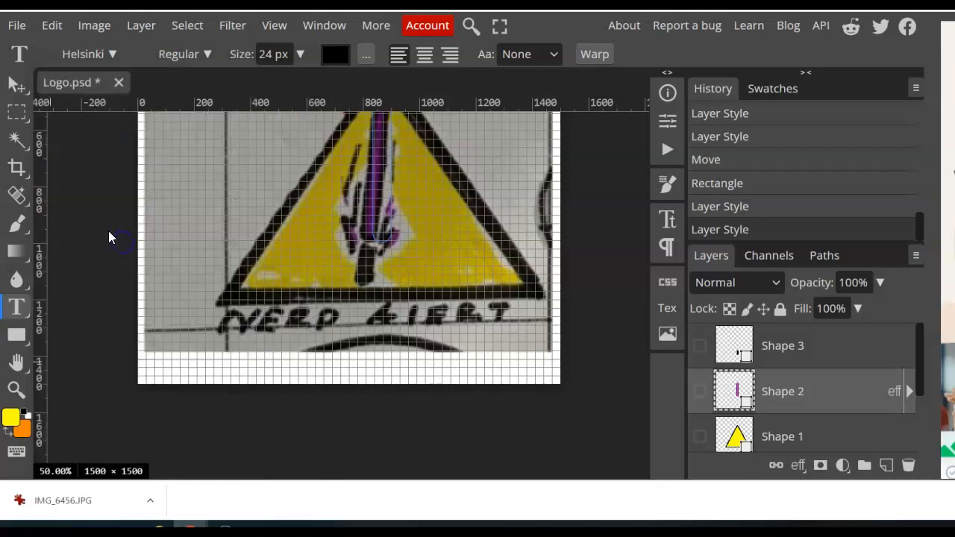
Add a NERD ALERT text layer over the sketch's lettering, set its size to 129 px and commit it
{"action": "left_click", "coordinate": [237, 326]}
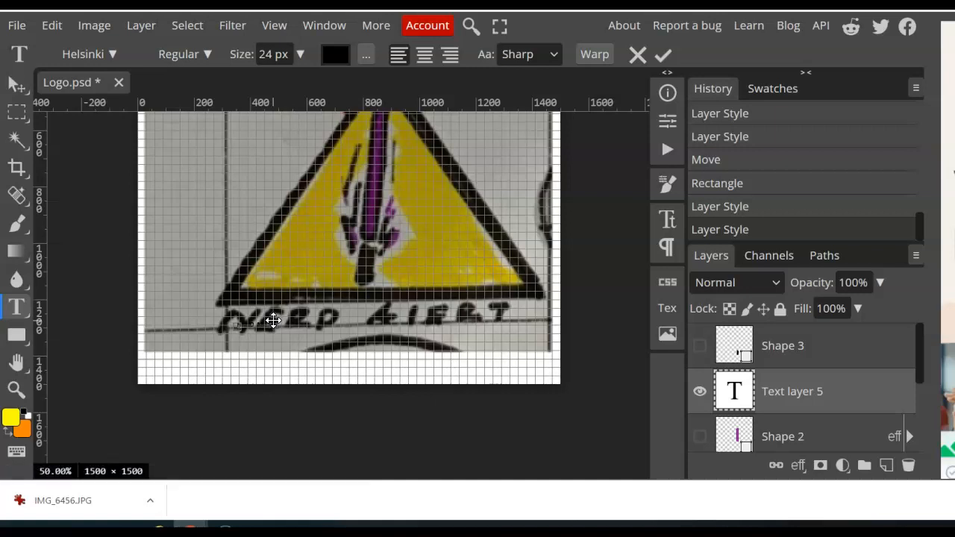
{"action": "key", "text": "ctrl+a"}
{"action": "left_click", "coordinate": [303, 54]}
{"action": "left_click_drag", "start_coordinate": [264, 98], "coordinate": [295, 85]}
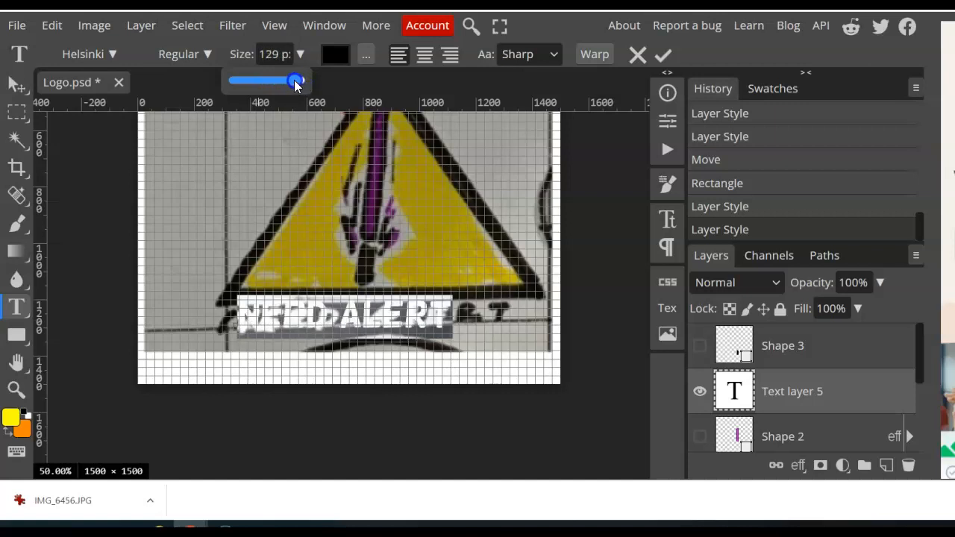
{"action": "left_click", "coordinate": [663, 55]}
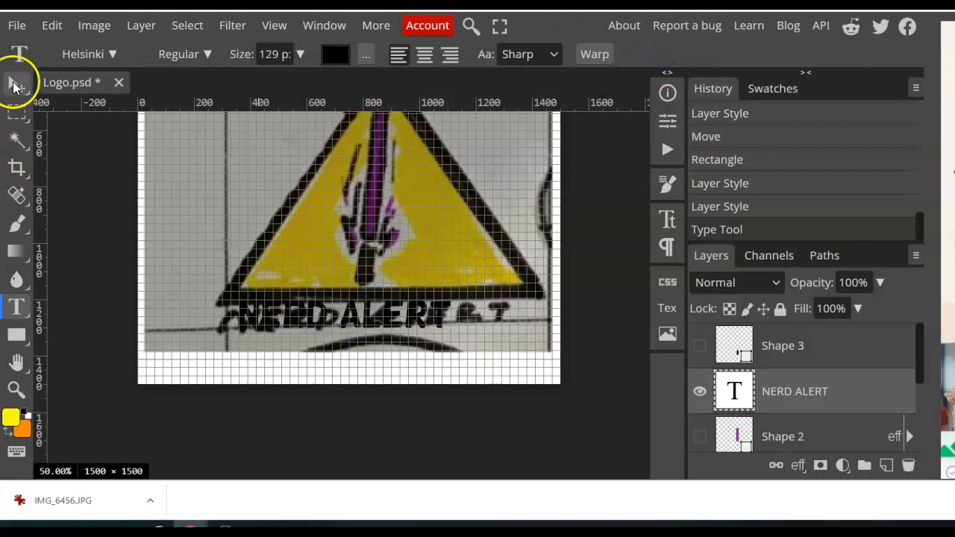
Hide the IMG_6456 sketch layer and reorder the NERD ALERT text layer beneath Shape 1
{"action": "left_click", "coordinate": [15, 84]}
{"action": "scroll", "coordinate": [806, 418], "scroll_direction": "down", "scroll_amount": 3}
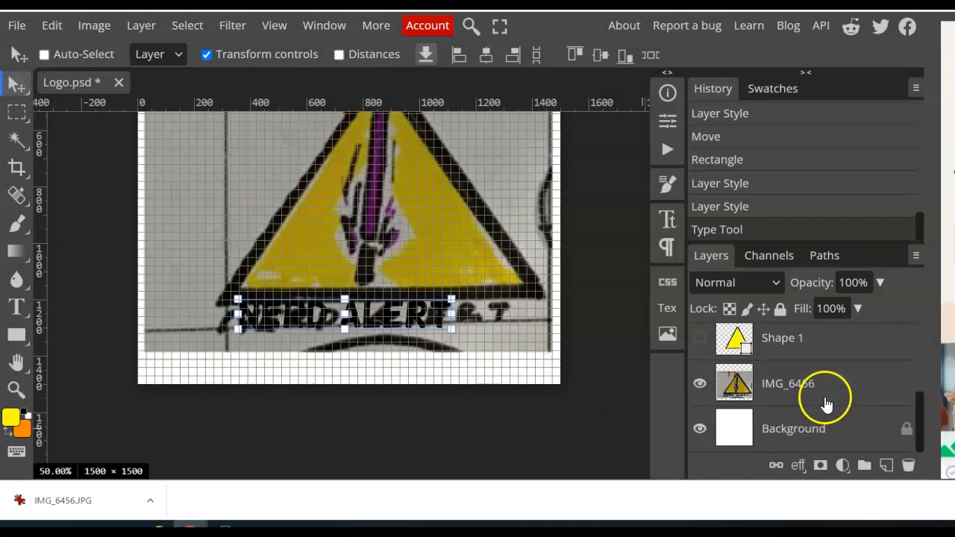
{"action": "left_click", "coordinate": [699, 384]}
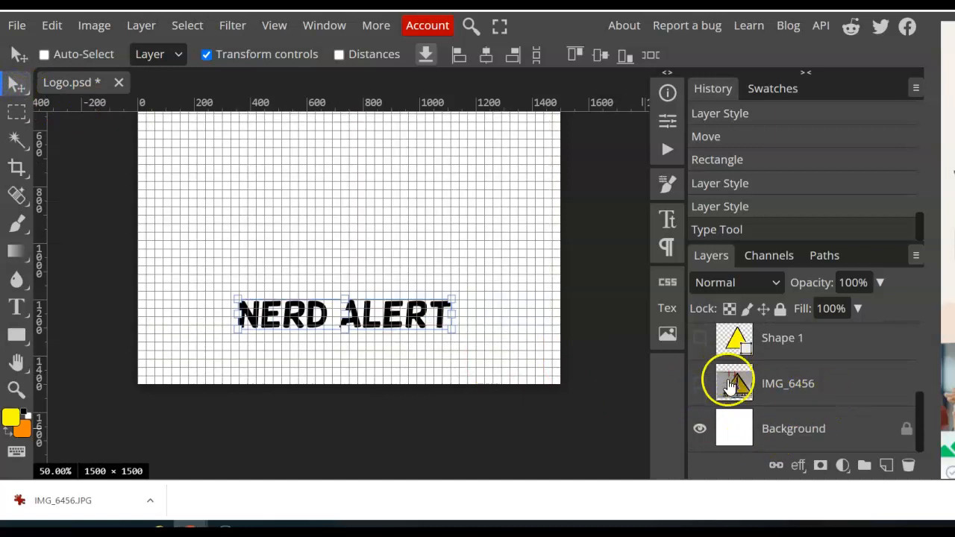
{"action": "scroll", "coordinate": [730, 384], "scroll_direction": "up", "scroll_amount": 3}
{"action": "left_click_drag", "start_coordinate": [738, 392], "coordinate": [742, 370]}
{"action": "scroll", "coordinate": [716, 373], "scroll_direction": "up", "scroll_amount": 3}
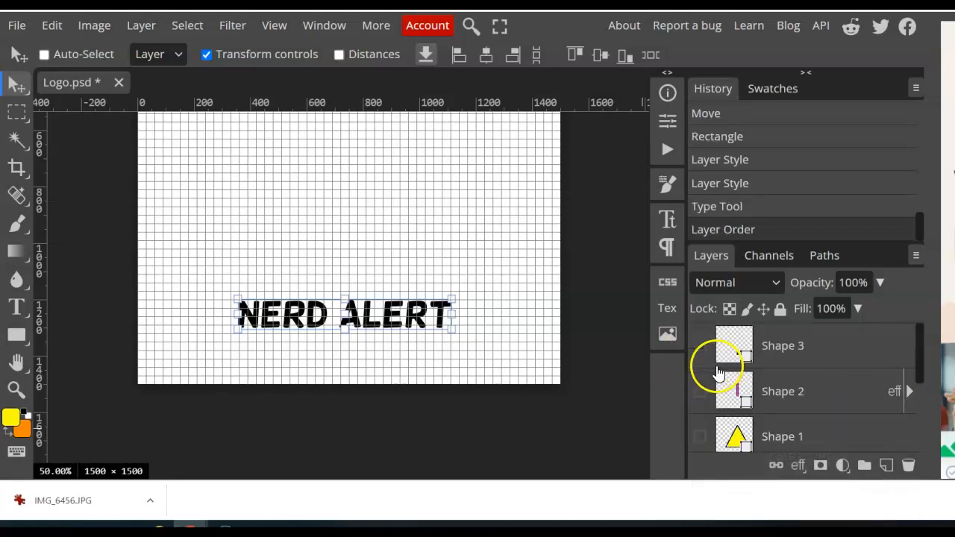
Show the Shape 1, Shape 2 and Shape 3 layers and move the NERD ALERT text just below the triangle's base
{"action": "left_click_drag", "start_coordinate": [699, 429], "coordinate": [678, 341]}
{"action": "scroll", "coordinate": [439, 255], "scroll_direction": "up", "scroll_amount": 3}
{"action": "scroll", "coordinate": [448, 254], "scroll_direction": "down", "scroll_amount": 2}
{"action": "left_click_drag", "start_coordinate": [376, 392], "coordinate": [403, 402]}
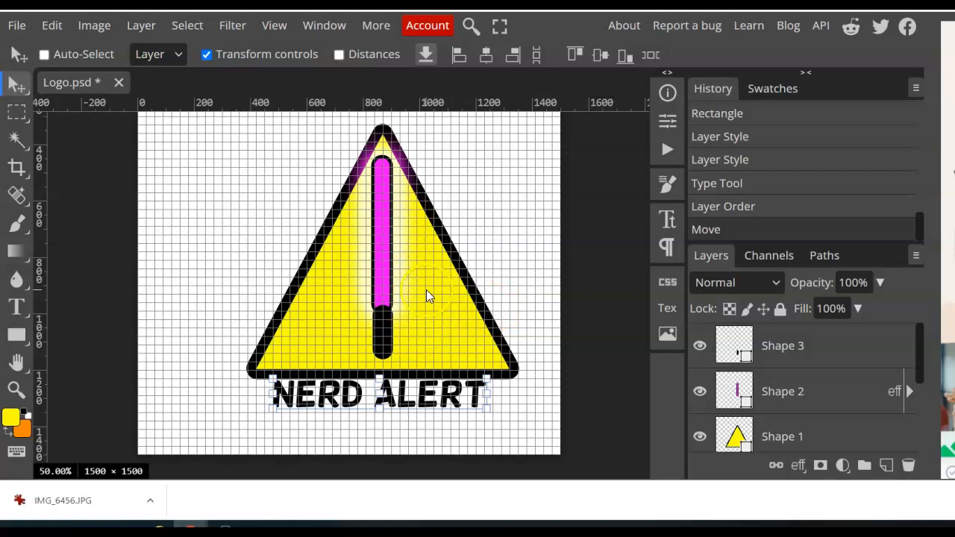
Shorten the bar and handle (Shape 2 and Shape 3) together from the top to 90.60% height and apply the transform
{"action": "left_click", "coordinate": [831, 390]}
{"action": "left_click", "coordinate": [826, 344], "text": "shift"}
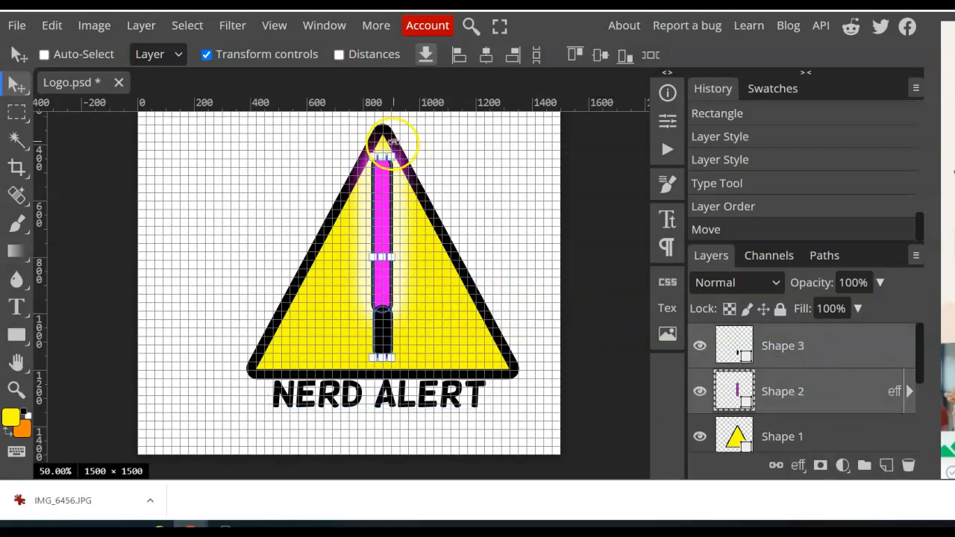
{"action": "left_click_drag", "start_coordinate": [381, 157], "coordinate": [380, 176]}
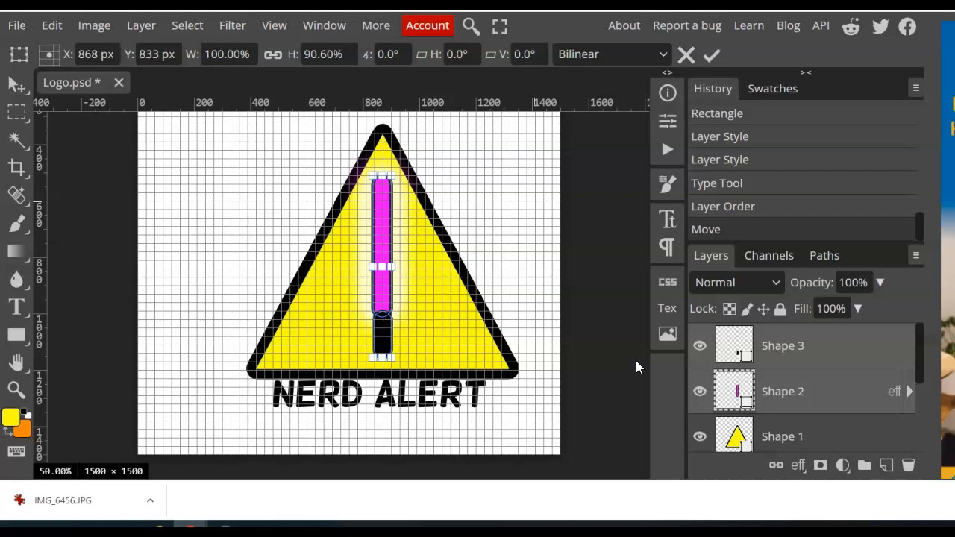
{"action": "left_click", "coordinate": [712, 58]}
Switch to the Pen tool, remove the fill of Shape 2 and Shape 3, and refill both with solid magenta
{"action": "right_click", "coordinate": [13, 316]}
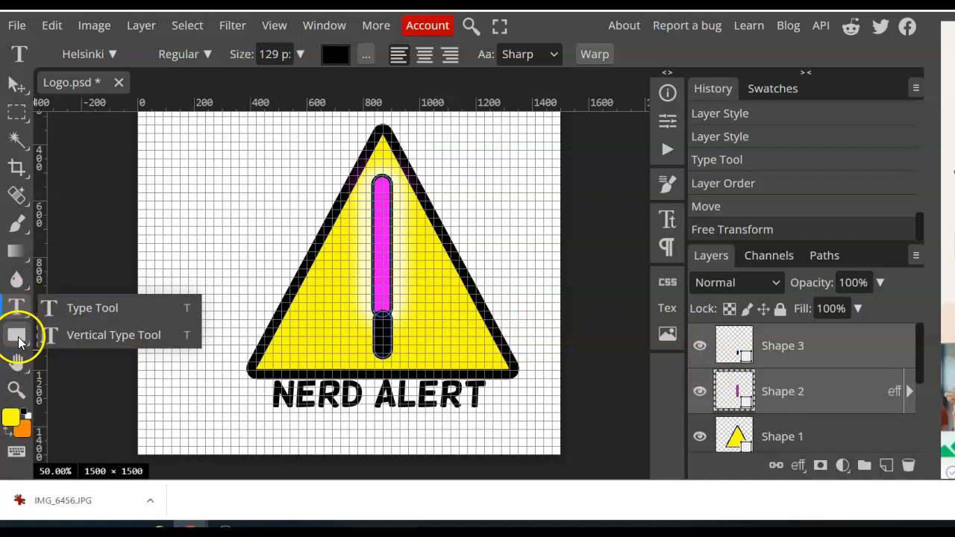
{"action": "right_click", "coordinate": [18, 338]}
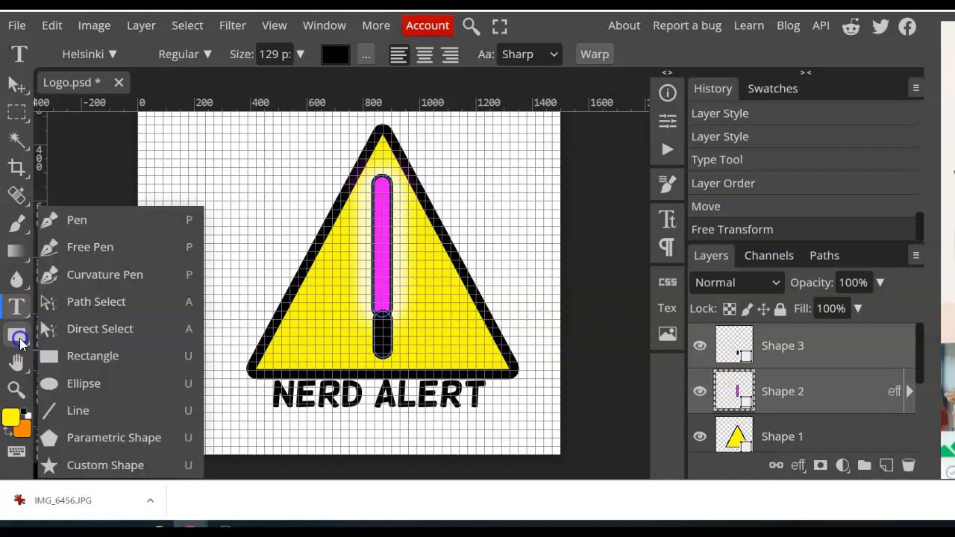
{"action": "left_click", "coordinate": [99, 226]}
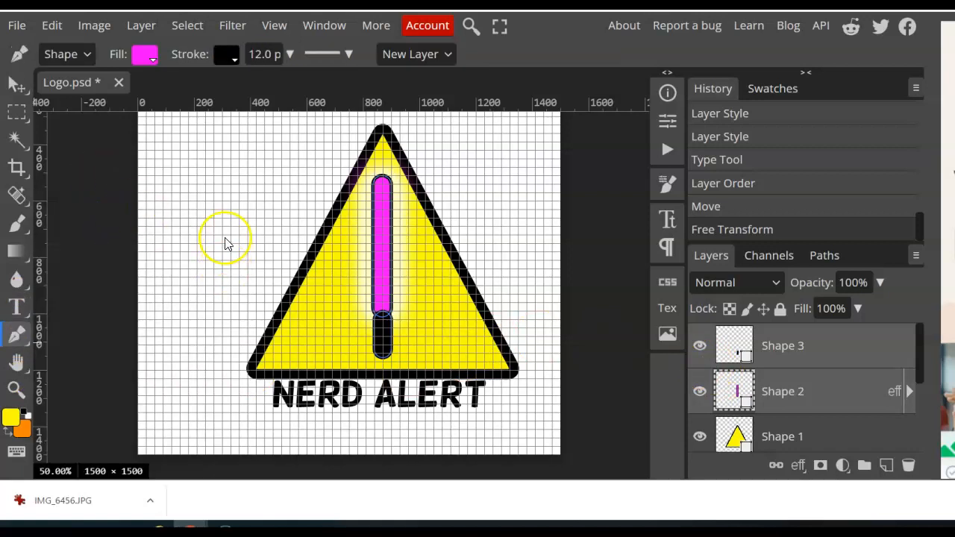
{"action": "left_click", "coordinate": [145, 59]}
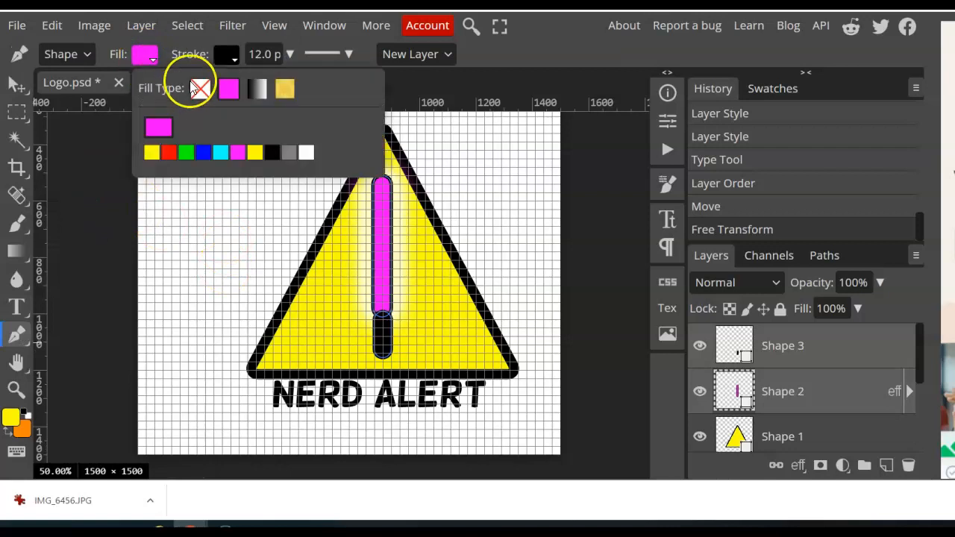
{"action": "left_click", "coordinate": [198, 90]}
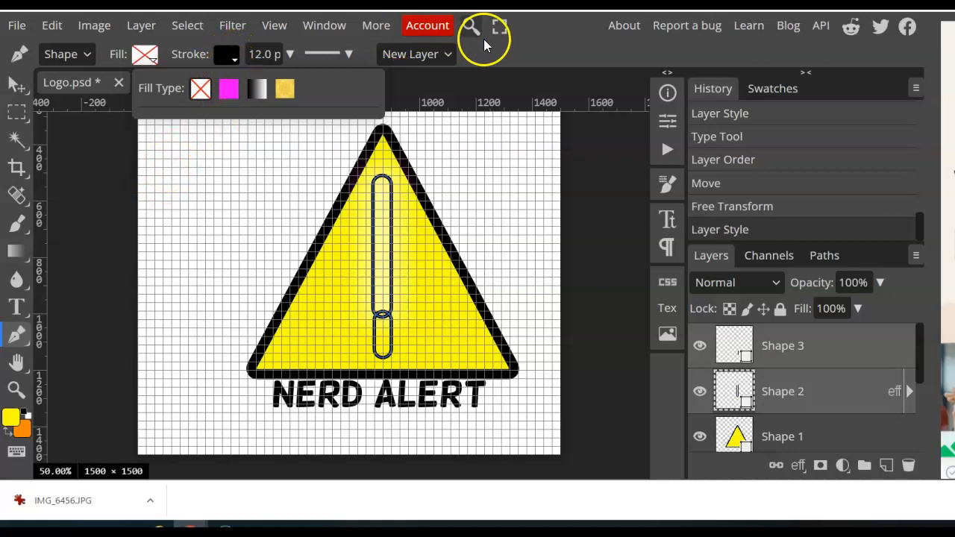
{"action": "left_click", "coordinate": [145, 55]}
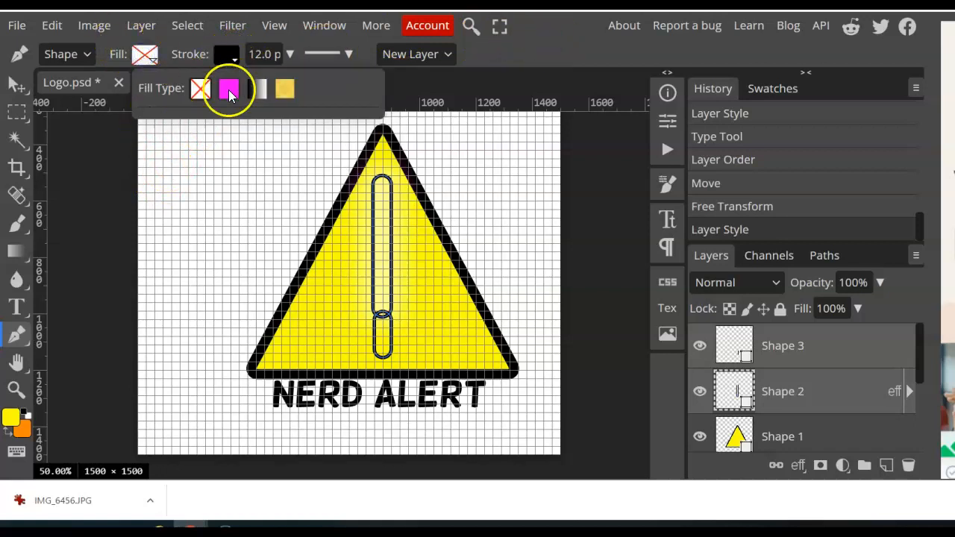
{"action": "left_click", "coordinate": [228, 89]}
With Shape 1 selected, draw a four-point zigzag lightning bolt with the Pen tool between the triangle's left edge and the bar
{"action": "left_click", "coordinate": [852, 437]}
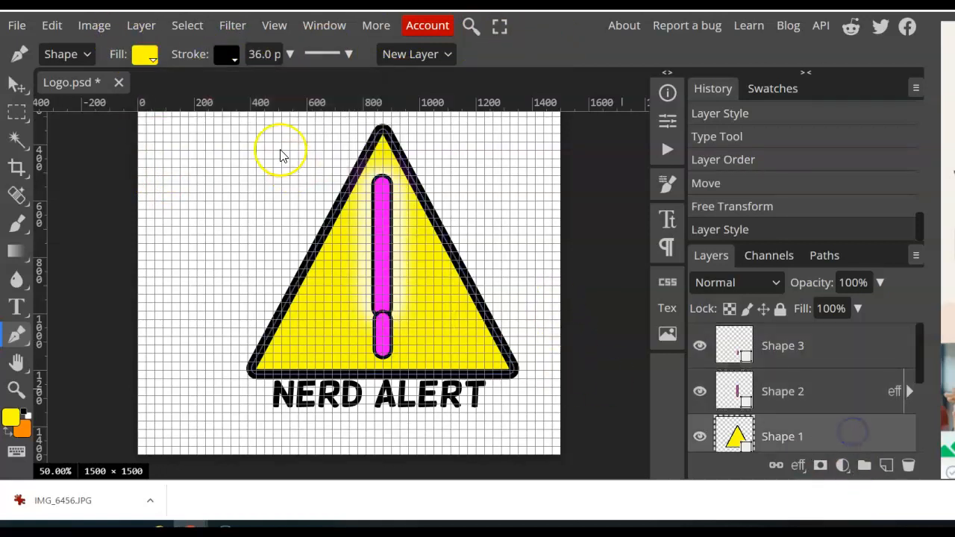
{"action": "left_click", "coordinate": [21, 342]}
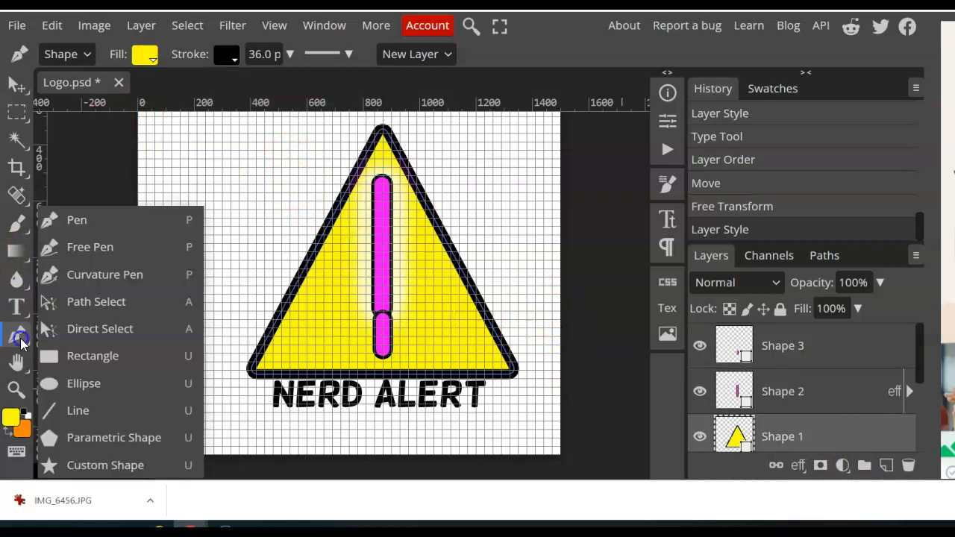
{"action": "left_click", "coordinate": [75, 220]}
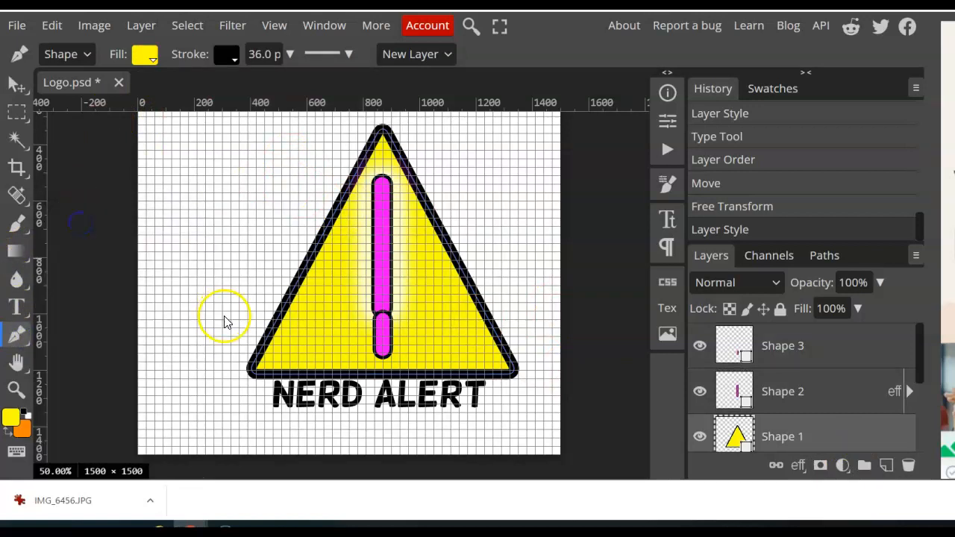
{"action": "left_click", "coordinate": [340, 320]}
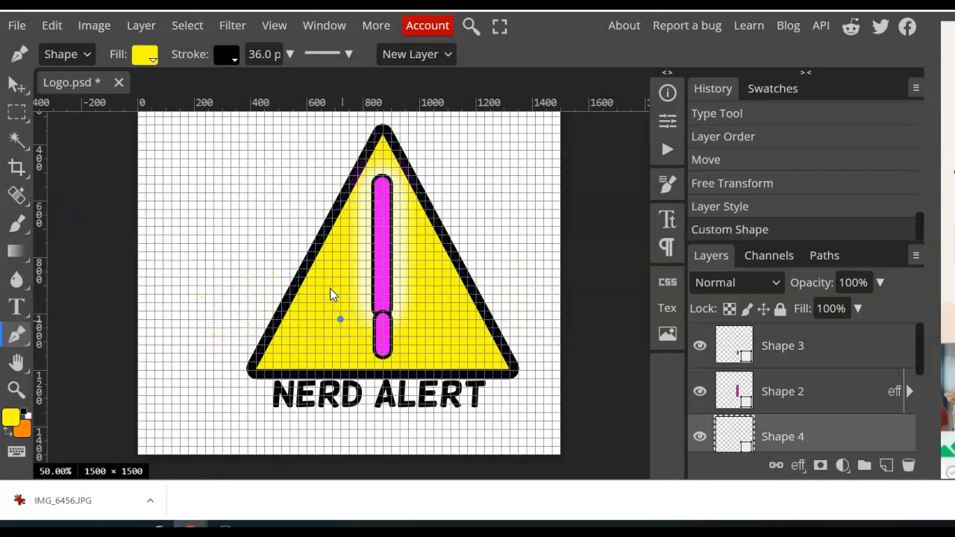
{"action": "left_click_drag", "start_coordinate": [331, 287], "coordinate": [349, 296]}
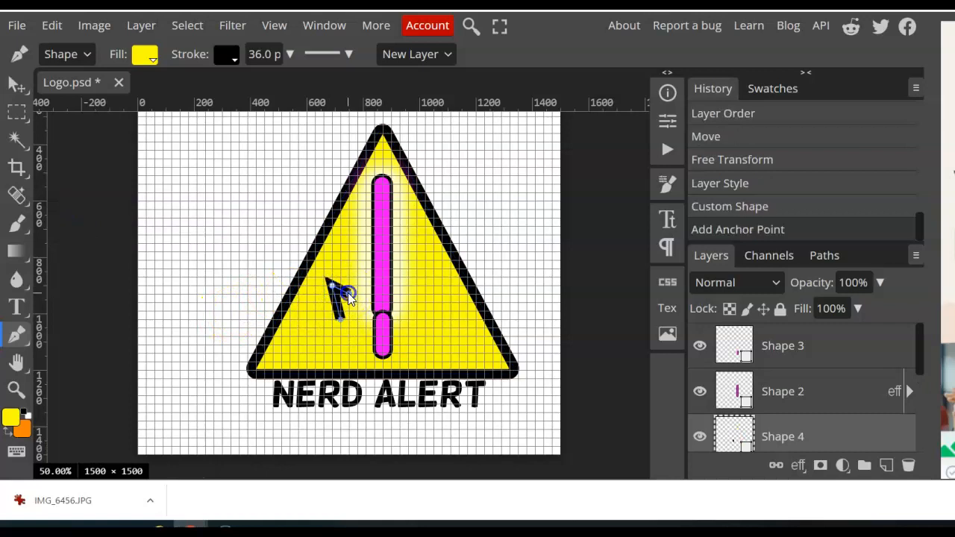
{"action": "left_click", "coordinate": [348, 294]}
{"action": "left_click", "coordinate": [345, 235]}
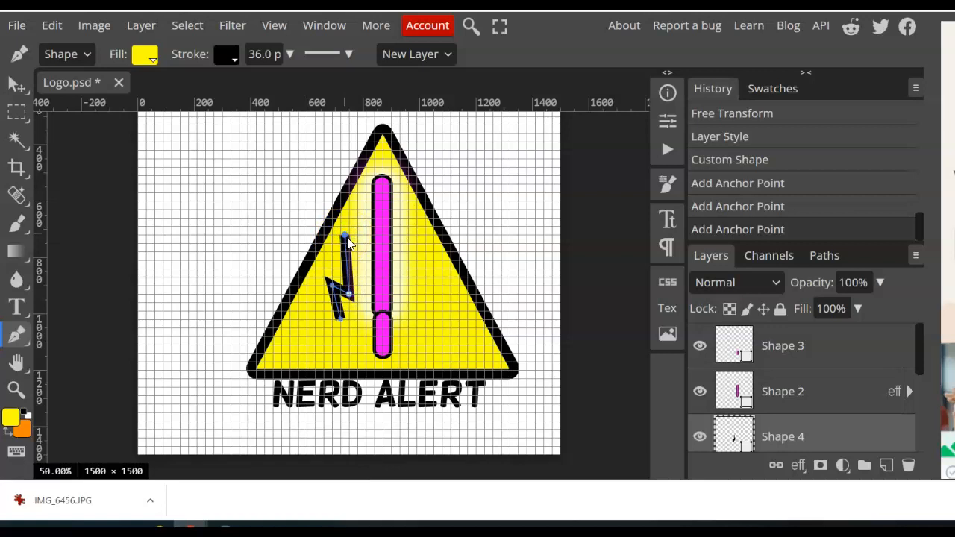
Give the zigzag bolt a 15 px magenta stroke and no fill
{"action": "left_click", "coordinate": [226, 55]}
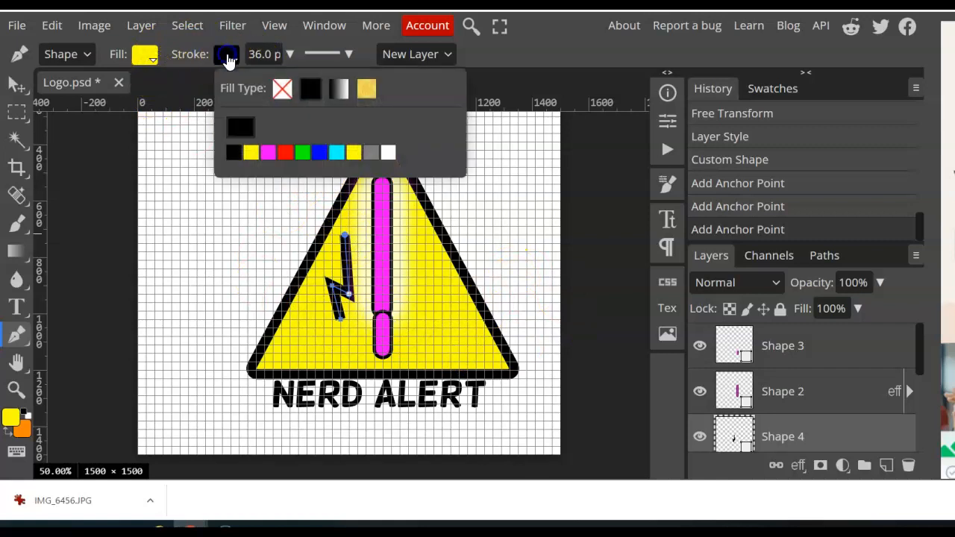
{"action": "left_click", "coordinate": [269, 153]}
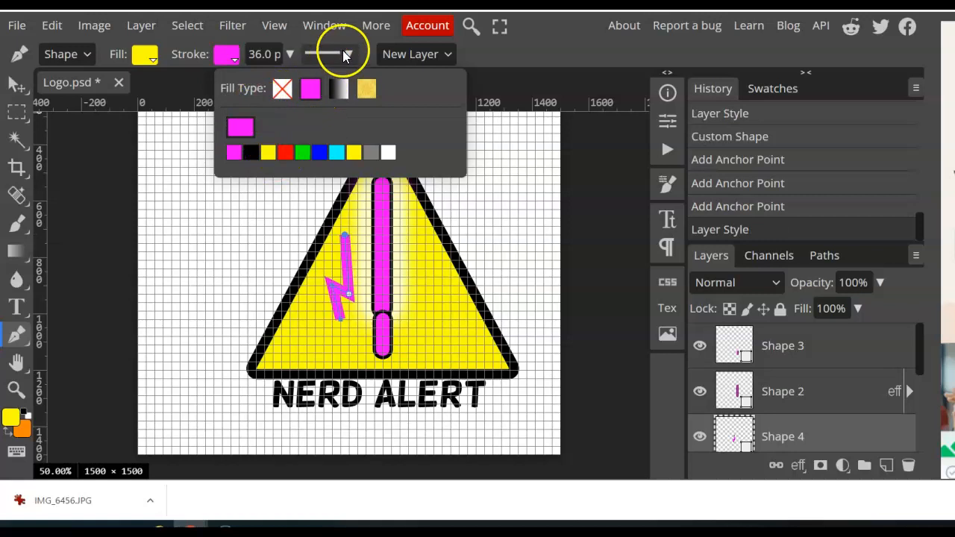
{"action": "left_click", "coordinate": [289, 54]}
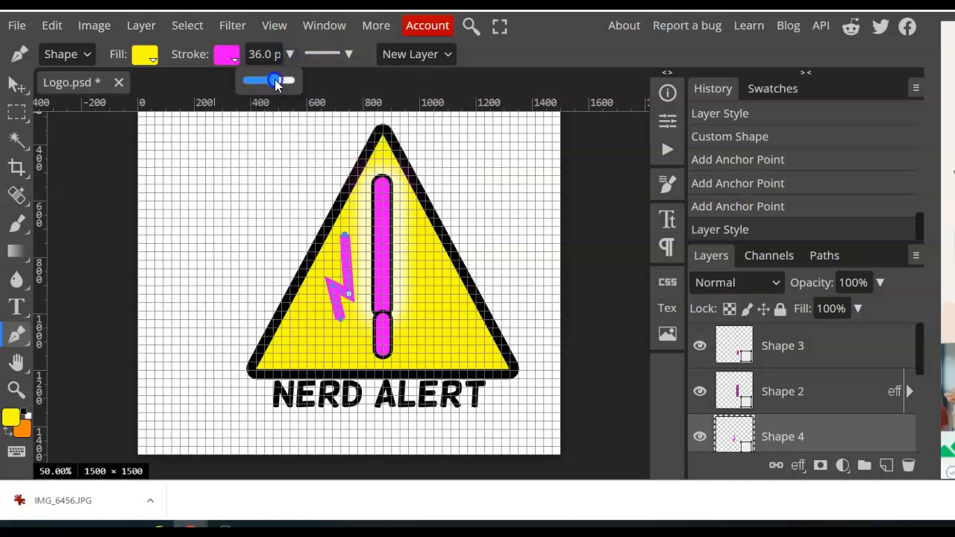
{"action": "left_click_drag", "start_coordinate": [275, 79], "coordinate": [266, 79]}
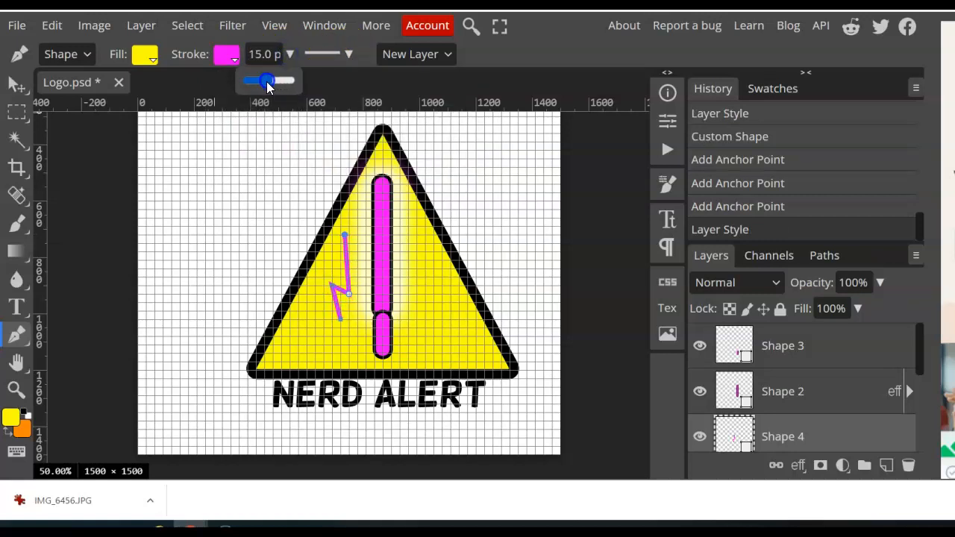
{"action": "left_click", "coordinate": [146, 57]}
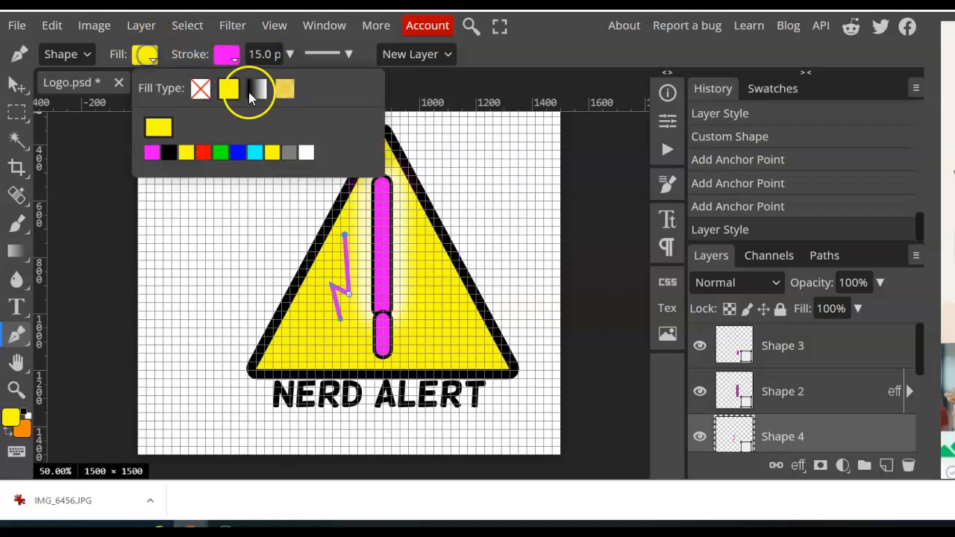
{"action": "left_click", "coordinate": [201, 89]}
Rotate the zigzag bolt by -11°, apply the transform and move the bolt slightly up and closer to the bar
{"action": "left_click", "coordinate": [13, 82]}
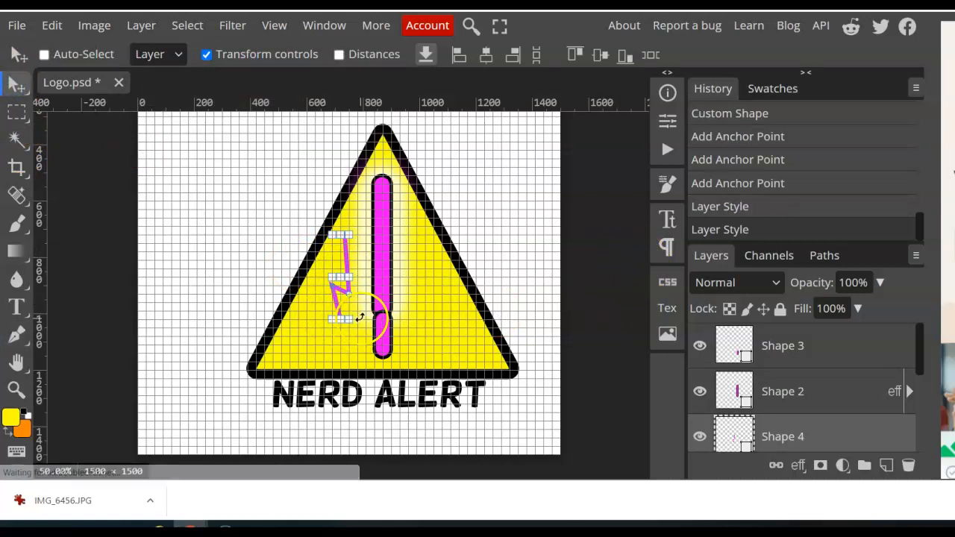
{"action": "left_click_drag", "start_coordinate": [353, 324], "coordinate": [362, 325]}
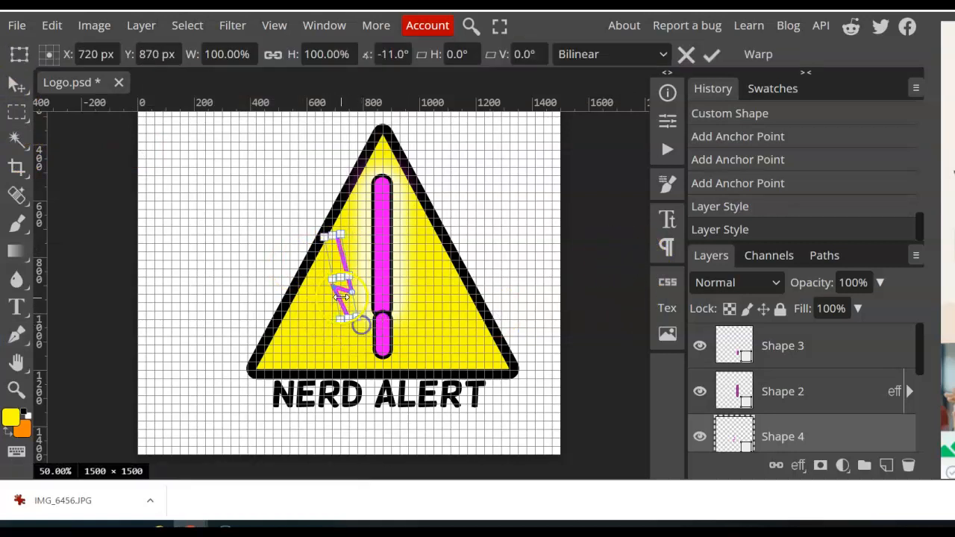
{"action": "left_click", "coordinate": [711, 56]}
{"action": "key", "text": "ctrl+plus"}
{"action": "key", "text": "ctrl+plus"}
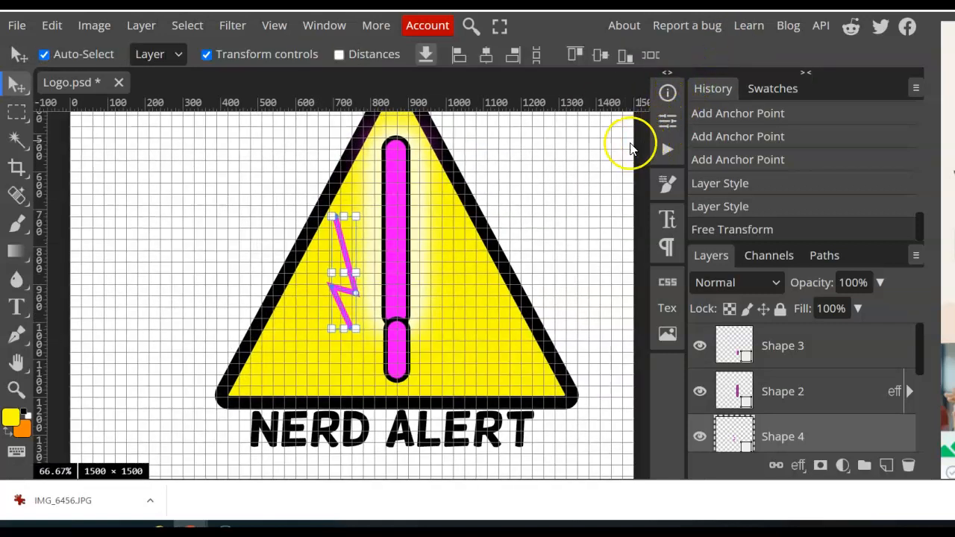
{"action": "left_click_drag", "start_coordinate": [346, 219], "coordinate": [360, 198]}
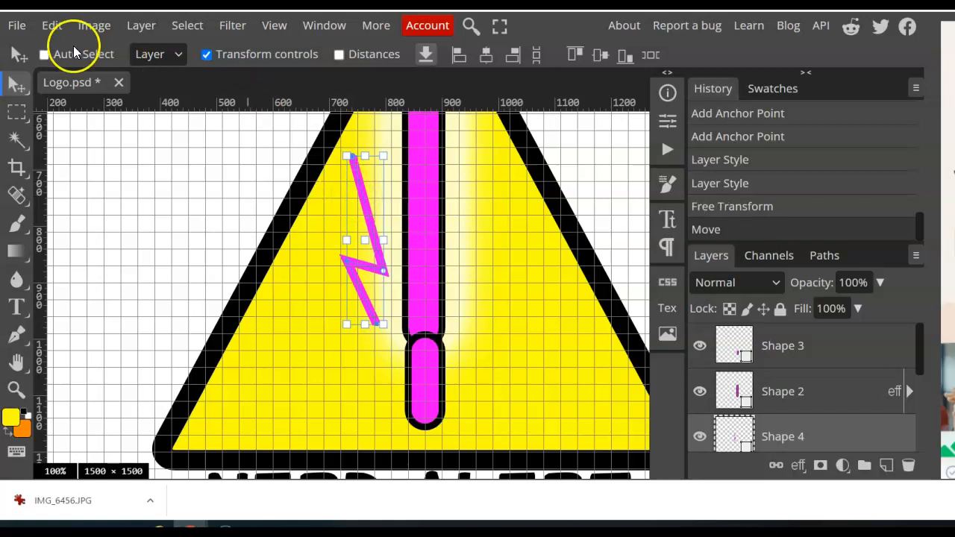
Duplicate the Shape 4 bolt layer and move the copy to the right of the magenta bar, level with the original
{"action": "left_click", "coordinate": [51, 27]}
{"action": "mouse_move", "coordinate": [141, 34]}
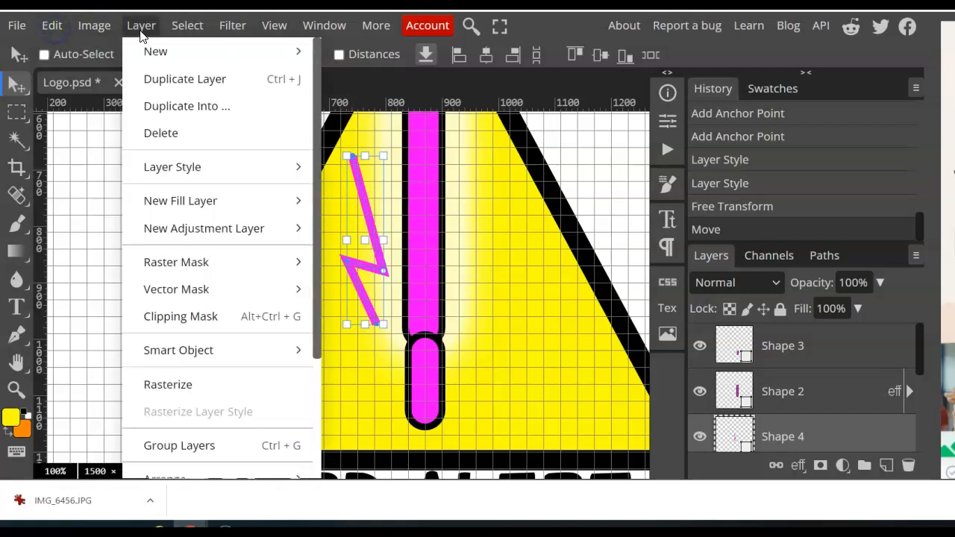
{"action": "left_click", "coordinate": [173, 76]}
{"action": "left_click_drag", "start_coordinate": [377, 229], "coordinate": [488, 223]}
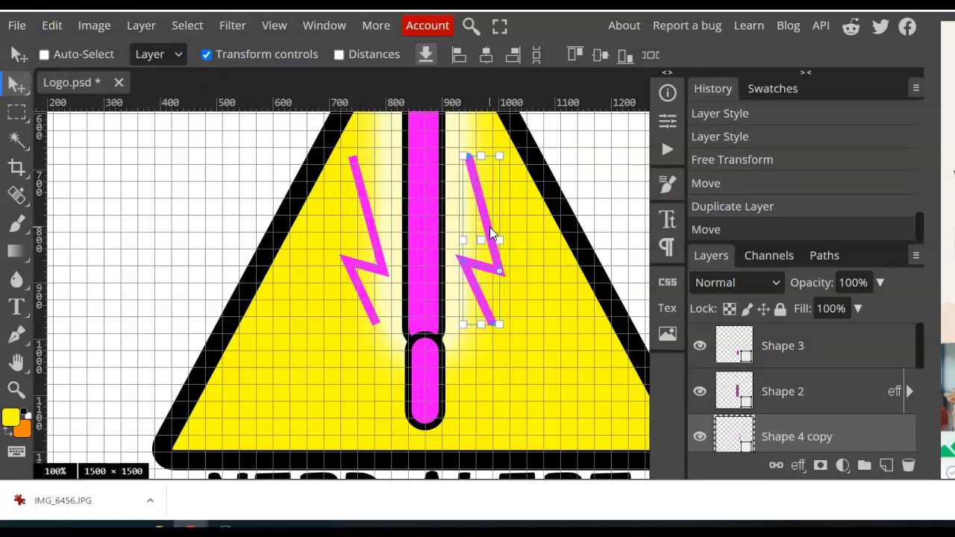
Flip the copied zigzag bolt on the right of the bar horizontally so it mirrors the original
{"action": "left_click", "coordinate": [52, 30]}
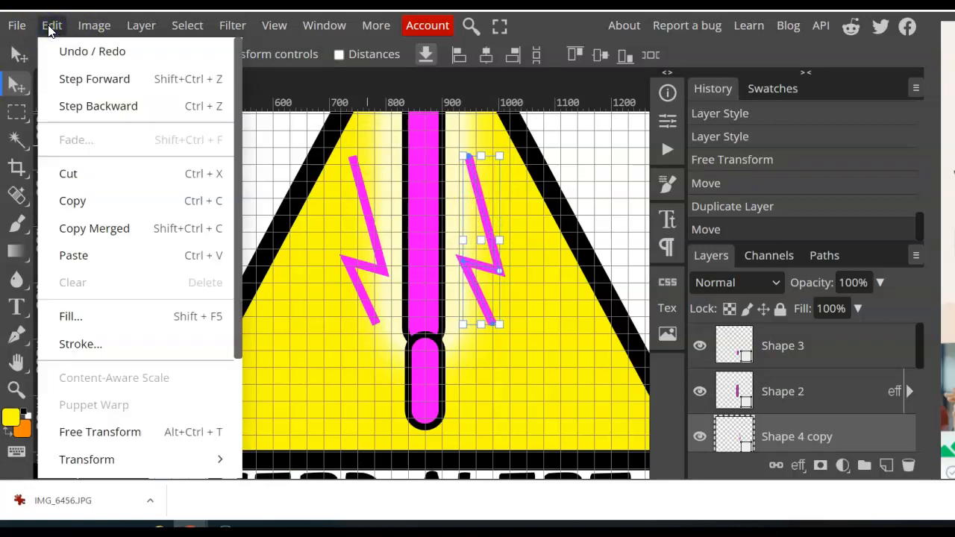
{"action": "left_click", "coordinate": [167, 464]}
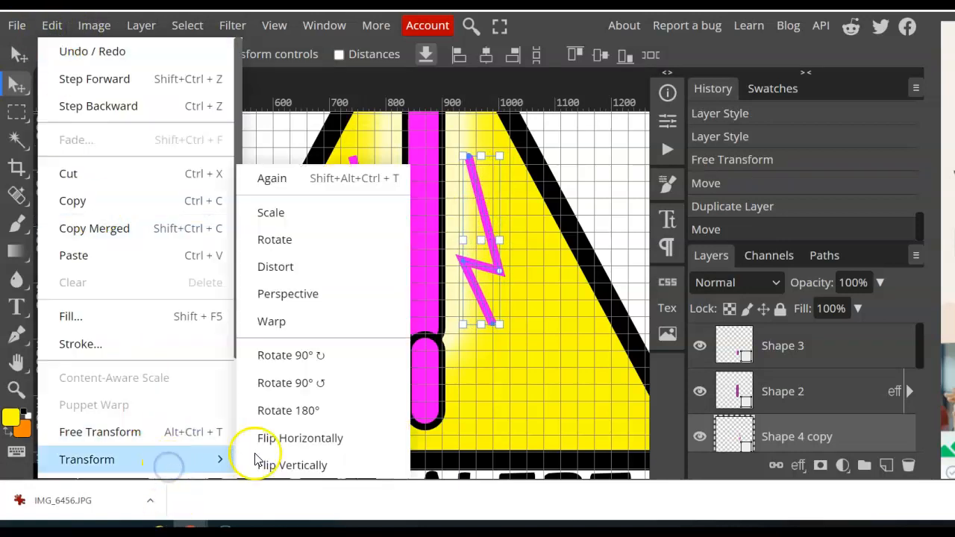
{"action": "left_click", "coordinate": [306, 440]}
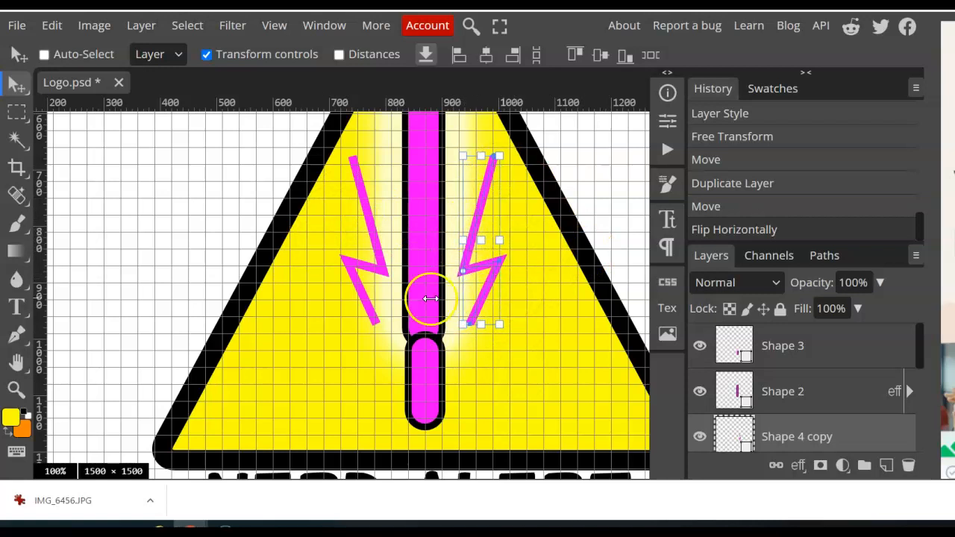
Draw a small four-point zigzag bolt with the Pen tool below and left of the large left bolt, and rotate it by -29.9°
{"action": "left_click", "coordinate": [16, 335]}
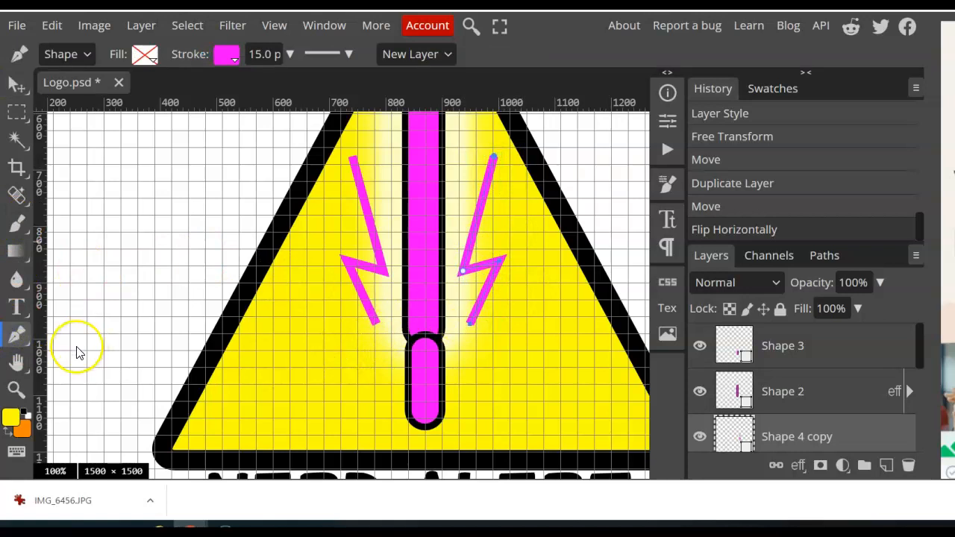
{"action": "left_click", "coordinate": [337, 336]}
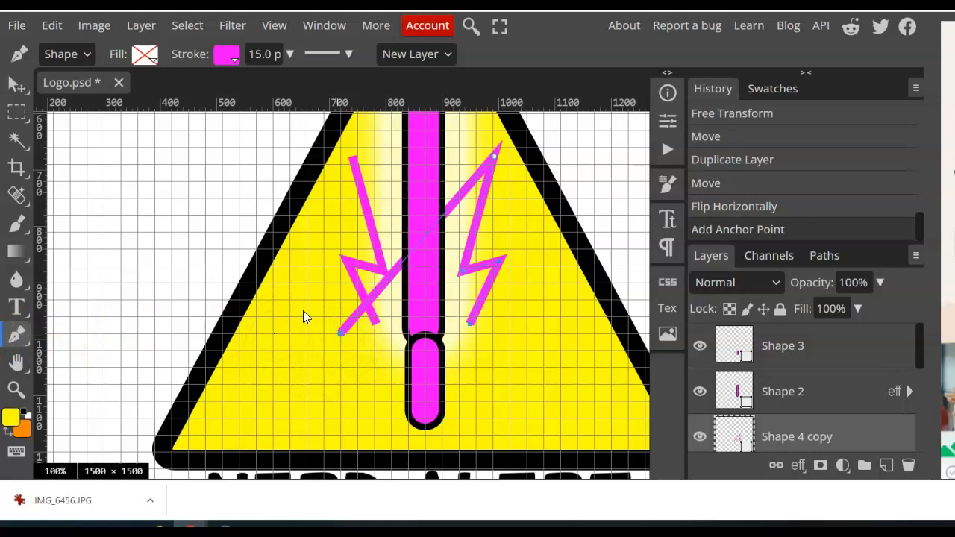
{"action": "key", "text": "ctrl+z"}
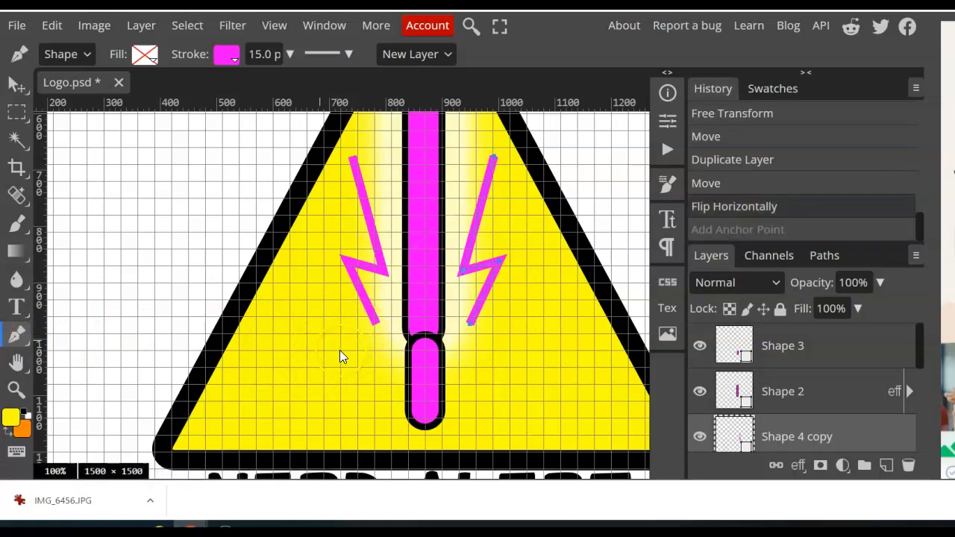
{"action": "left_click", "coordinate": [341, 358]}
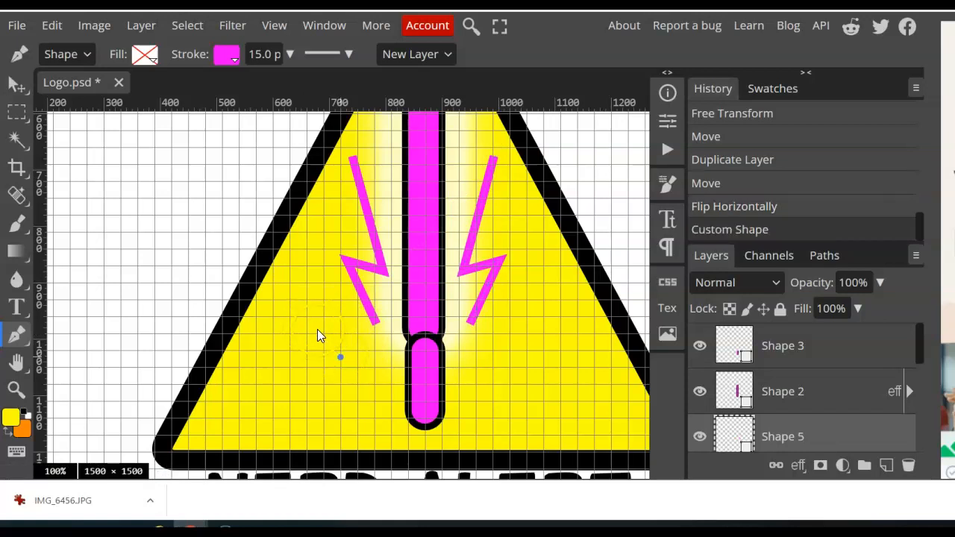
{"action": "left_click", "coordinate": [319, 330]}
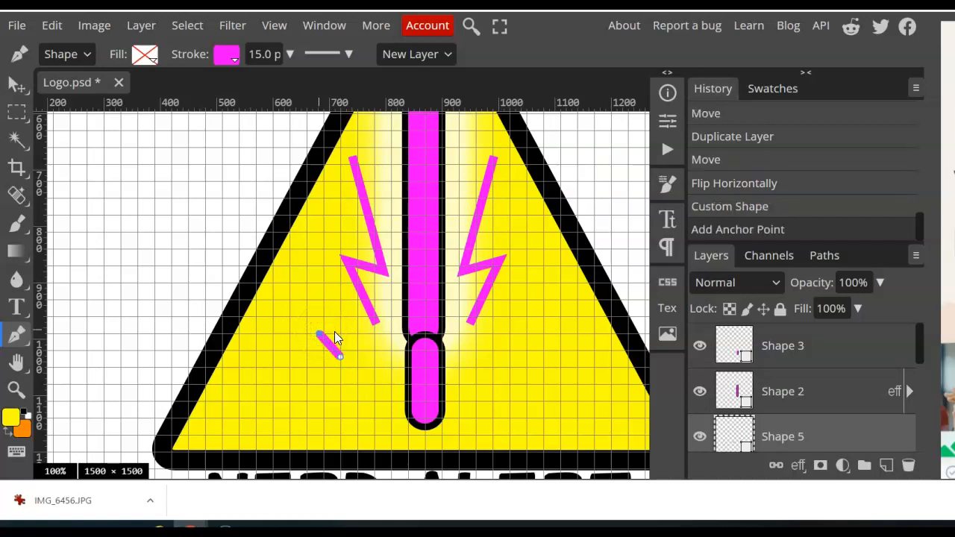
{"action": "left_click", "coordinate": [336, 329]}
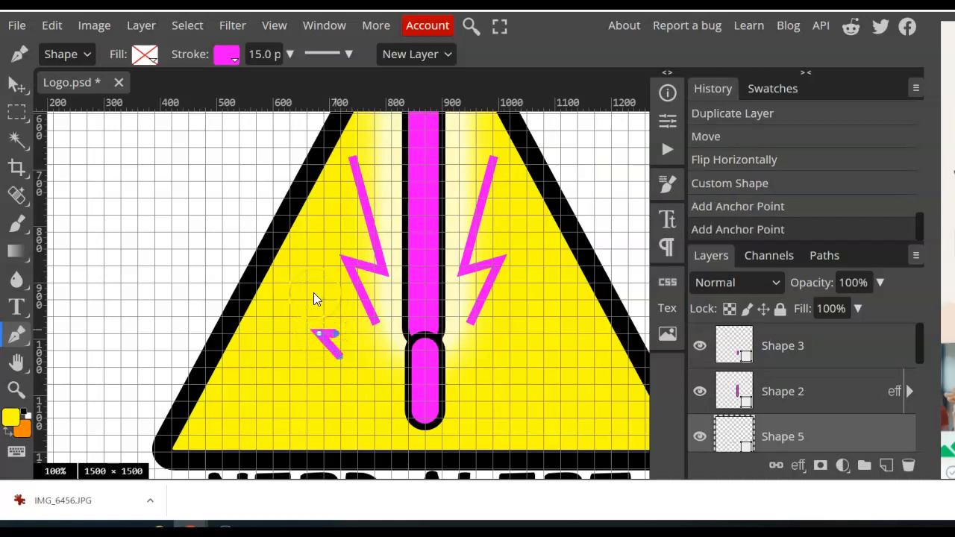
{"action": "left_click", "coordinate": [314, 293]}
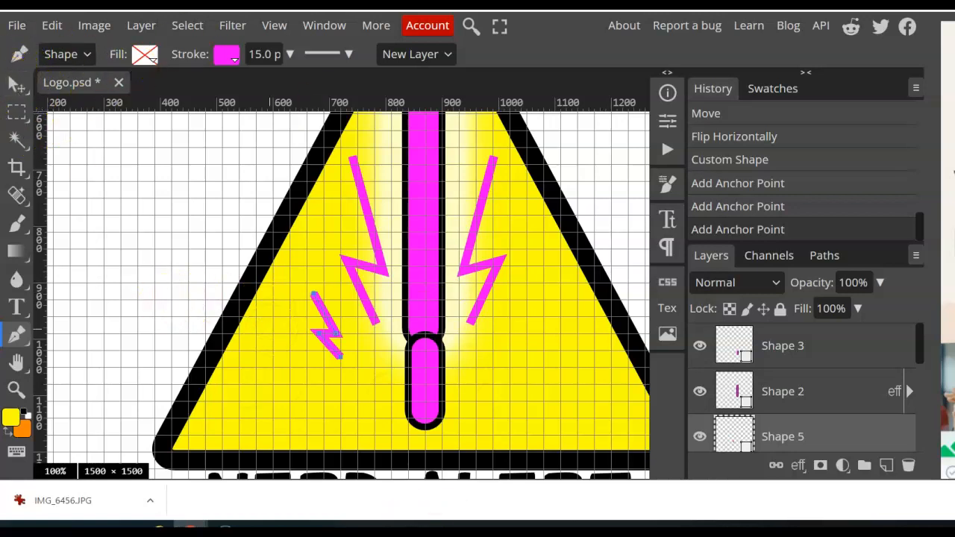
{"action": "left_click", "coordinate": [17, 83]}
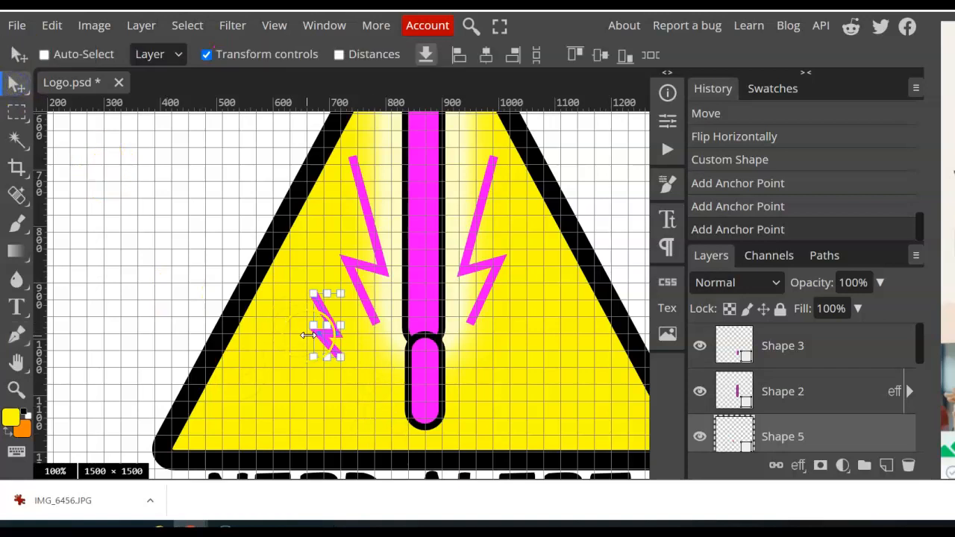
{"action": "left_click_drag", "start_coordinate": [350, 367], "coordinate": [369, 349]}
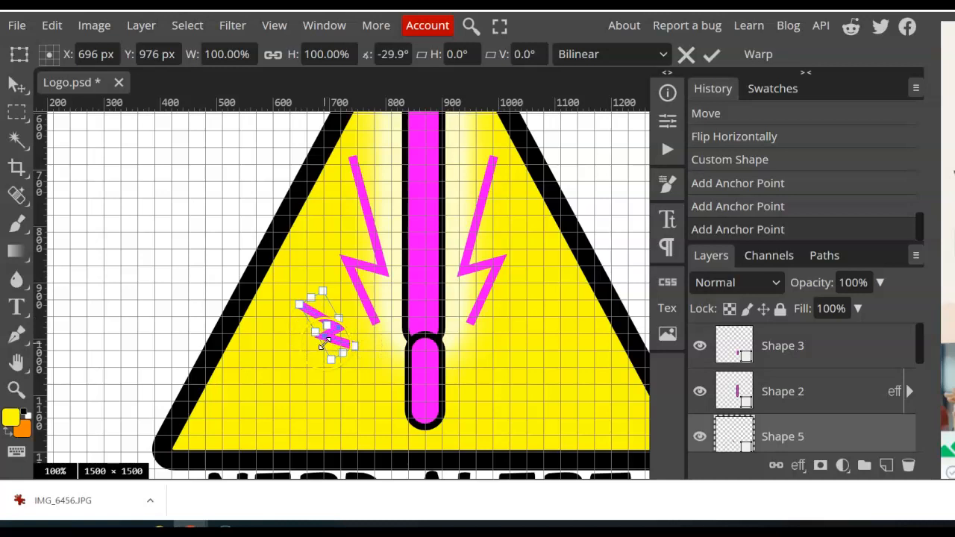
Place a horizontally flipped duplicate of the small bolt below and right of the large right bolt, mirroring the original across the bar
{"action": "left_click", "coordinate": [141, 26]}
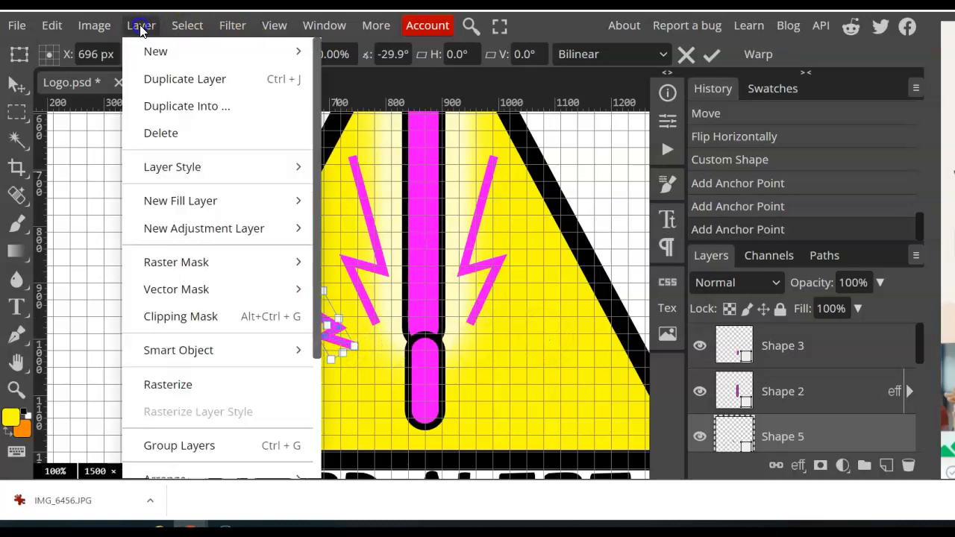
{"action": "left_click", "coordinate": [187, 81]}
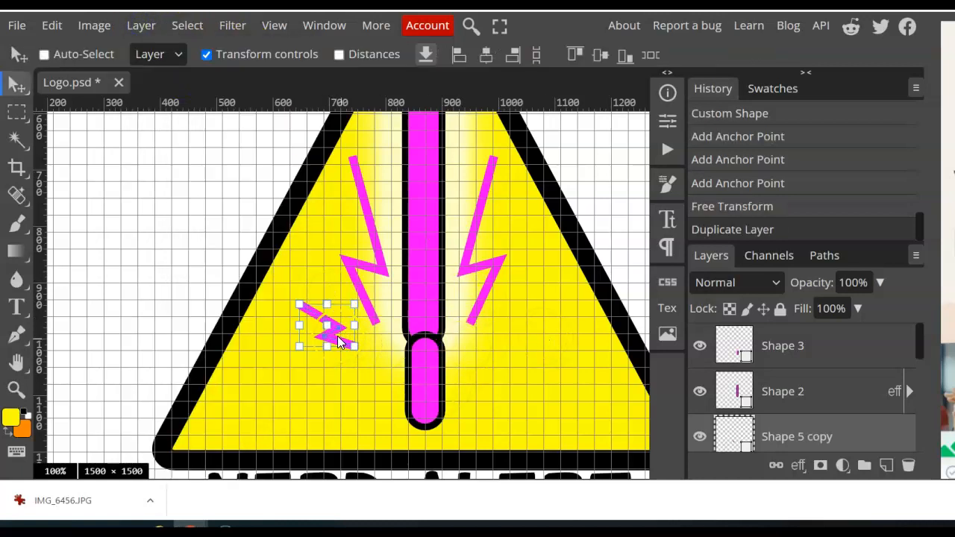
{"action": "left_click_drag", "start_coordinate": [333, 320], "coordinate": [530, 317]}
{"action": "left_click", "coordinate": [60, 27]}
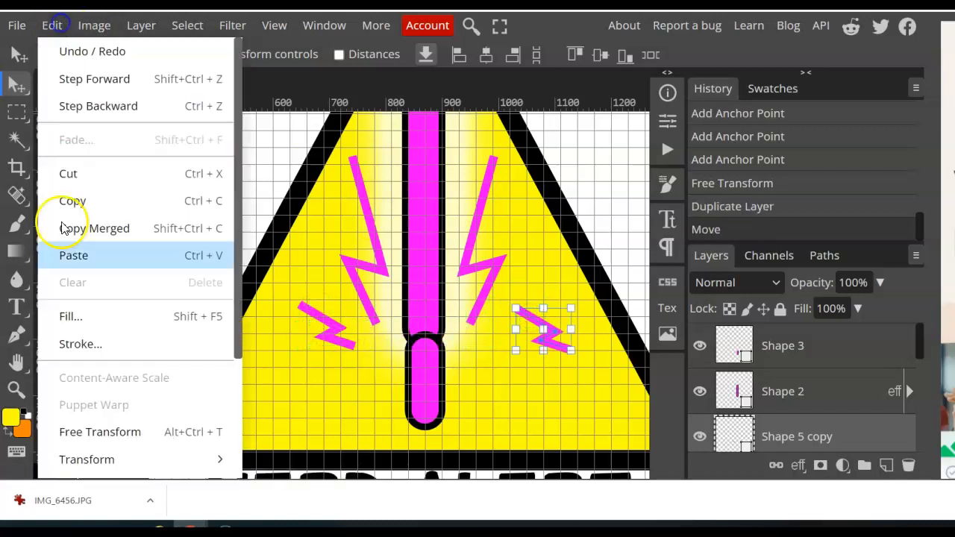
{"action": "left_click", "coordinate": [149, 453]}
{"action": "left_click", "coordinate": [313, 438]}
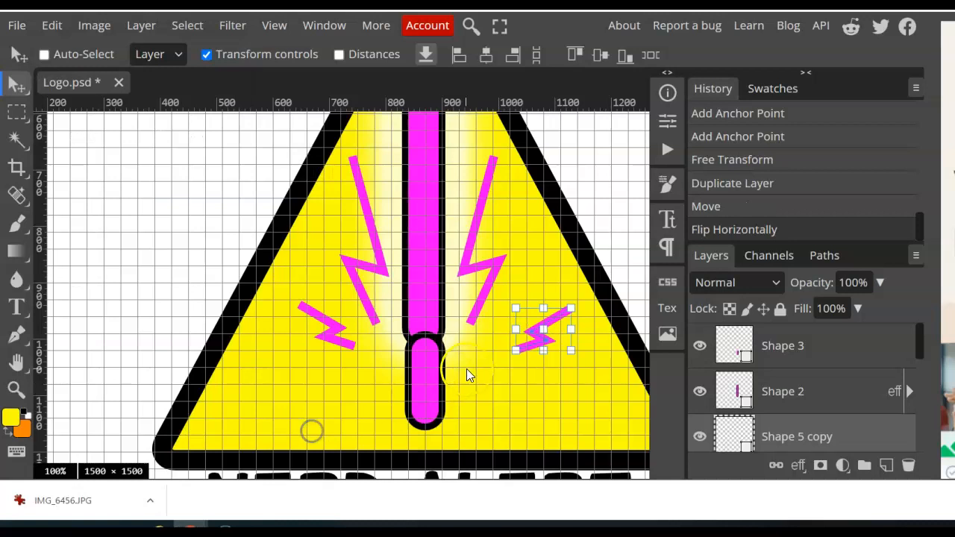
{"action": "left_click_drag", "start_coordinate": [558, 322], "coordinate": [530, 323]}
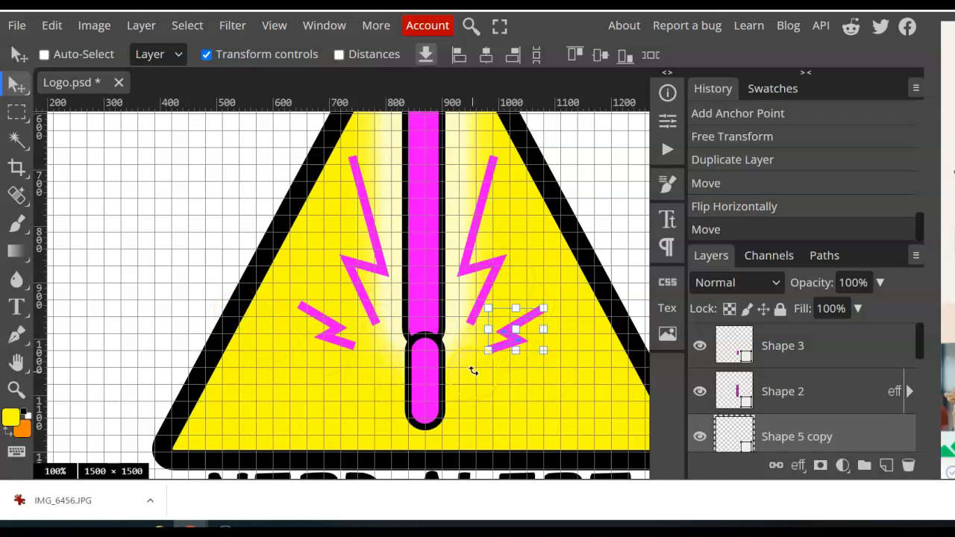
Show the IMG_6456 reference photo layer and move the photo left so its drawing sits beside the logo for comparison
{"action": "key", "text": "ctrl+minus"}
{"action": "key", "text": "ctrl+minus"}
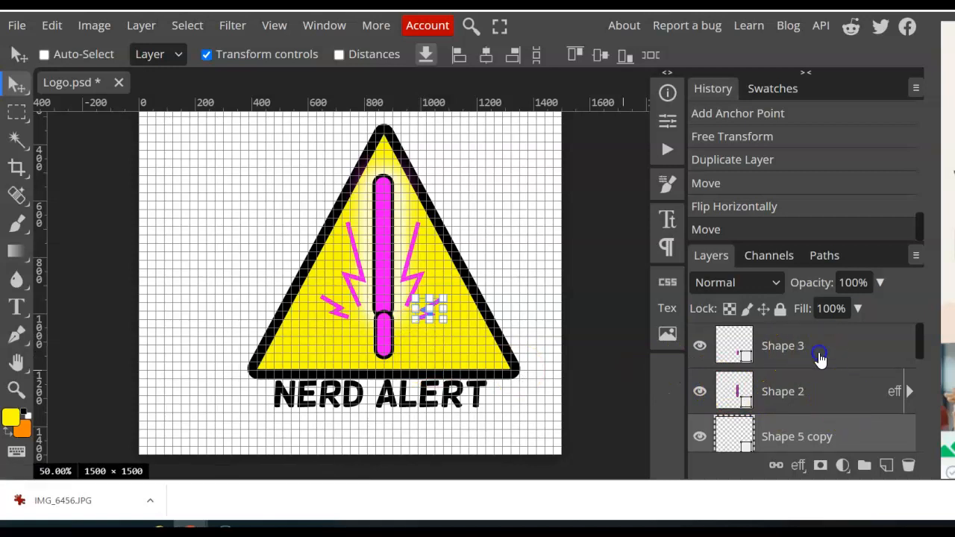
{"action": "left_click", "coordinate": [820, 356]}
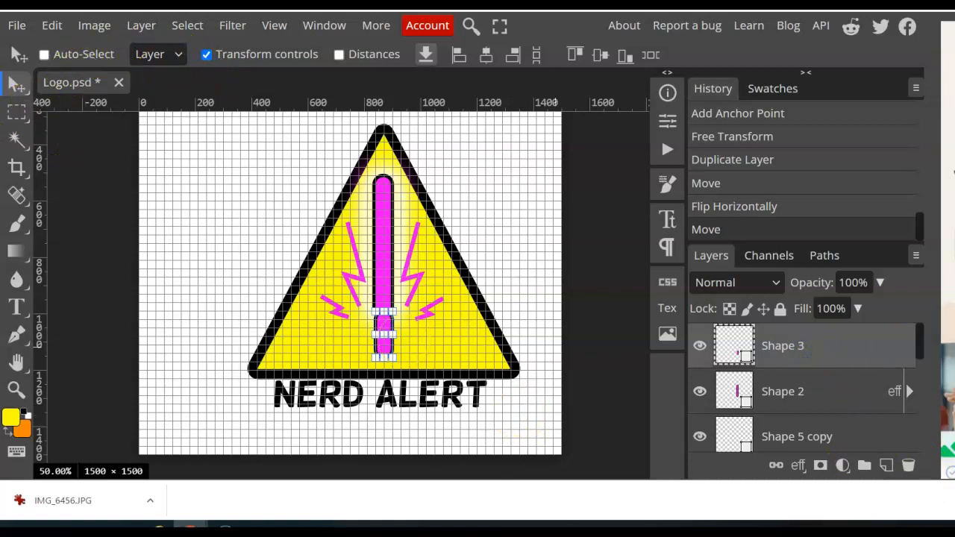
{"action": "scroll", "coordinate": [843, 367], "scroll_direction": "down", "scroll_amount": 5}
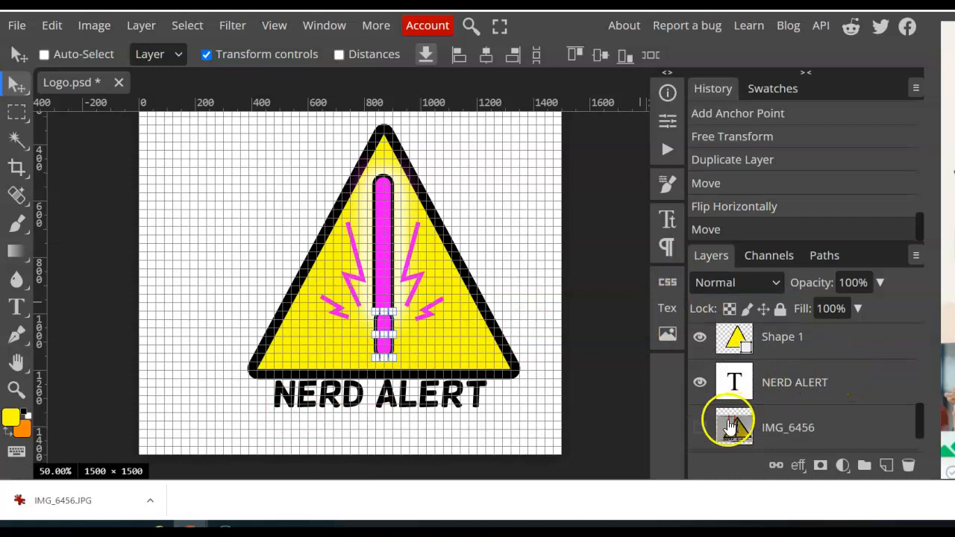
{"action": "left_click", "coordinate": [699, 427]}
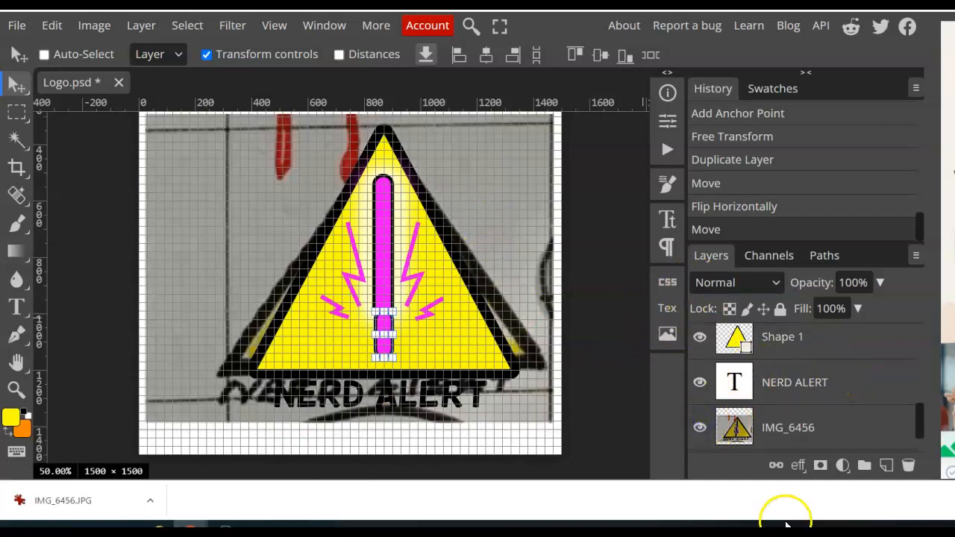
{"action": "left_click", "coordinate": [802, 429]}
{"action": "left_click_drag", "start_coordinate": [512, 206], "coordinate": [379, 197]}
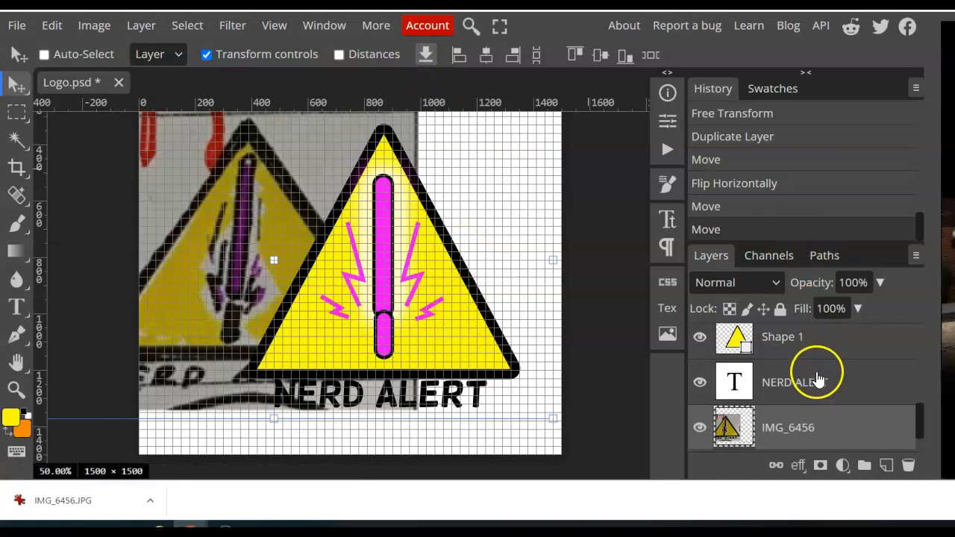
Change the fill of the handle below the bar (Shape 3) to black
{"action": "scroll", "coordinate": [819, 379], "scroll_direction": "up", "scroll_amount": 5}
{"action": "scroll", "coordinate": [819, 379], "scroll_direction": "up", "scroll_amount": 2}
{"action": "left_click", "coordinate": [824, 348]}
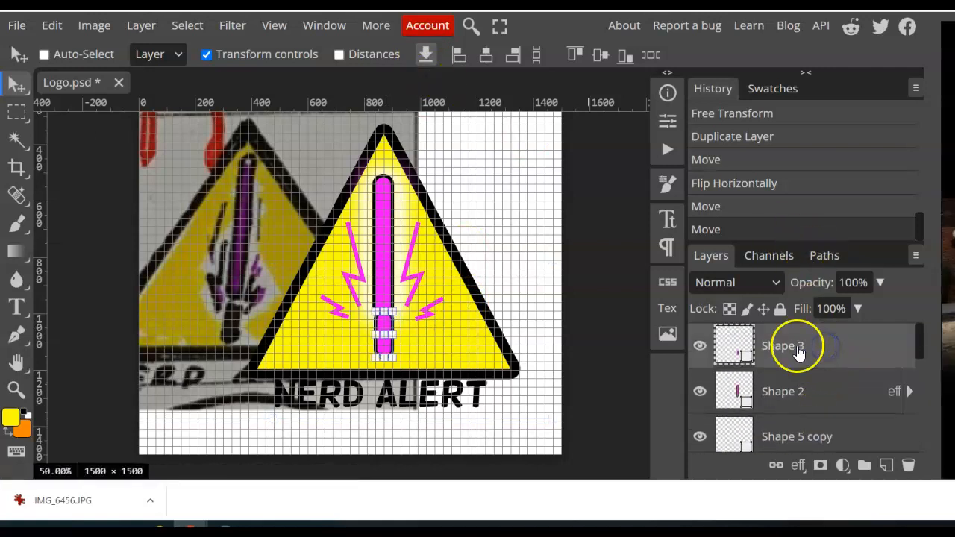
{"action": "left_click", "coordinate": [21, 335]}
{"action": "left_click", "coordinate": [144, 54]}
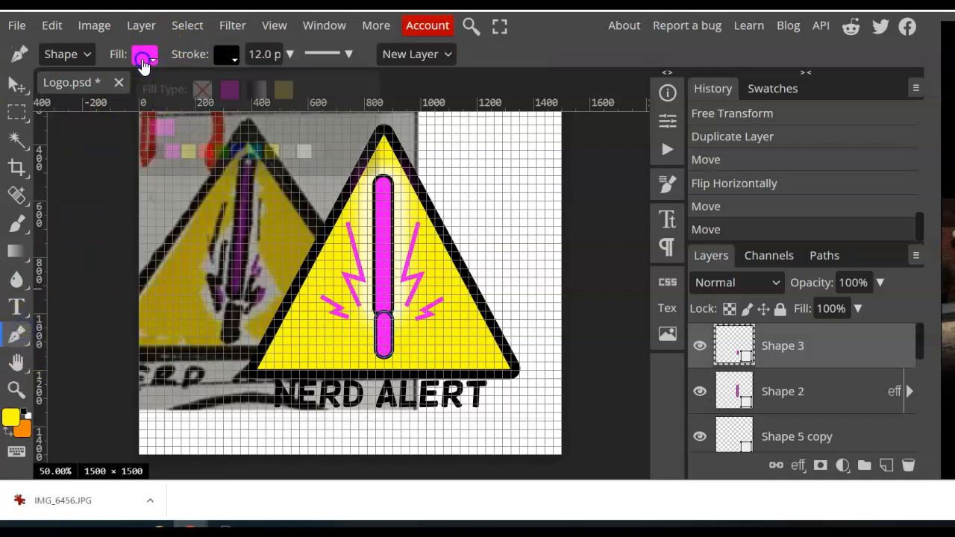
{"action": "left_click", "coordinate": [152, 156]}
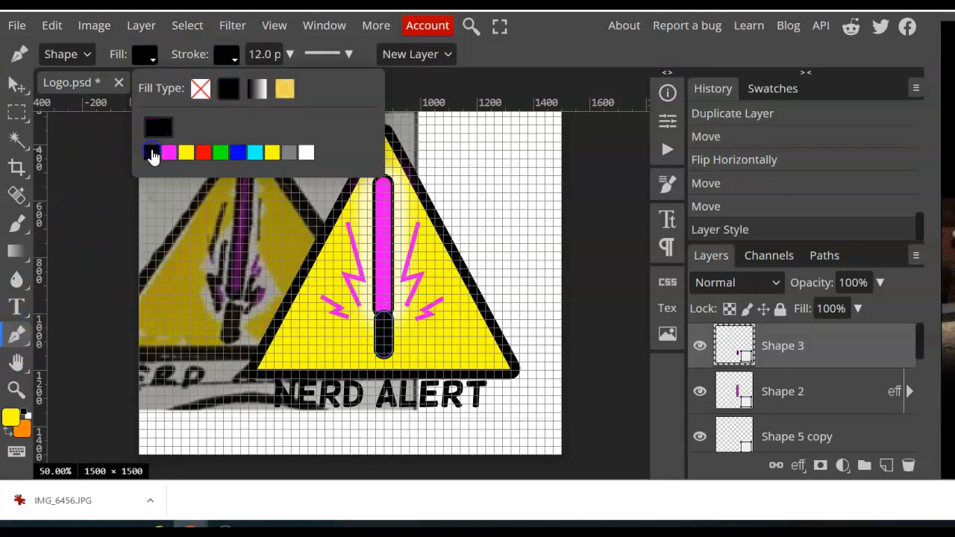
{"action": "left_click", "coordinate": [596, 200]}
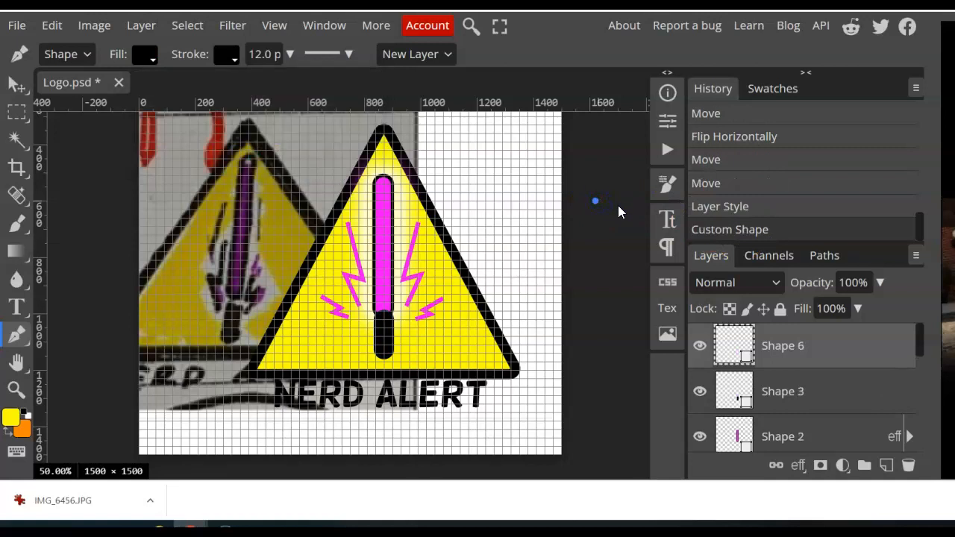
Group all logo layers from Shape 6 down to the NERD ALERT text into one folder and hide that folder
{"action": "left_click", "coordinate": [735, 437]}
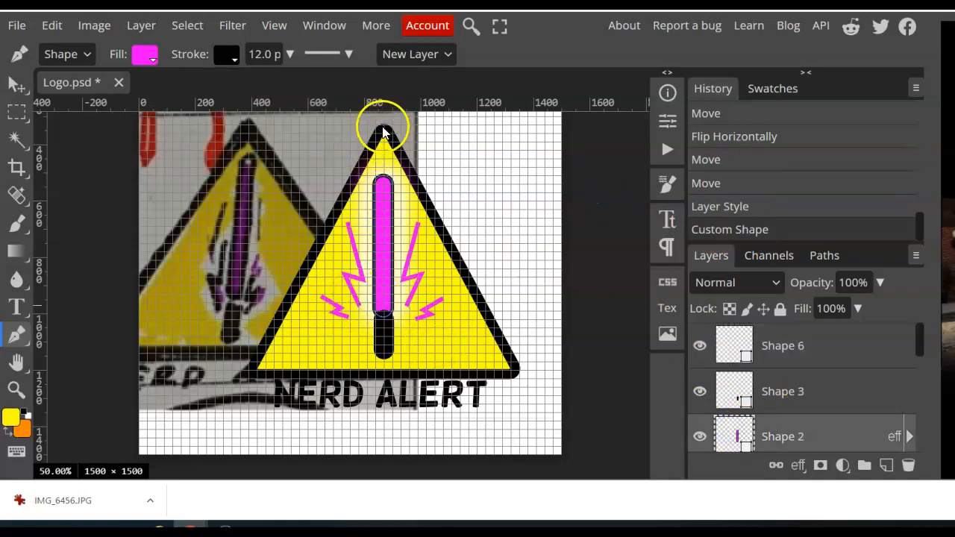
{"action": "scroll", "coordinate": [809, 388], "scroll_direction": "down", "scroll_amount": 1}
{"action": "scroll", "coordinate": [809, 388], "scroll_direction": "up", "scroll_amount": 1}
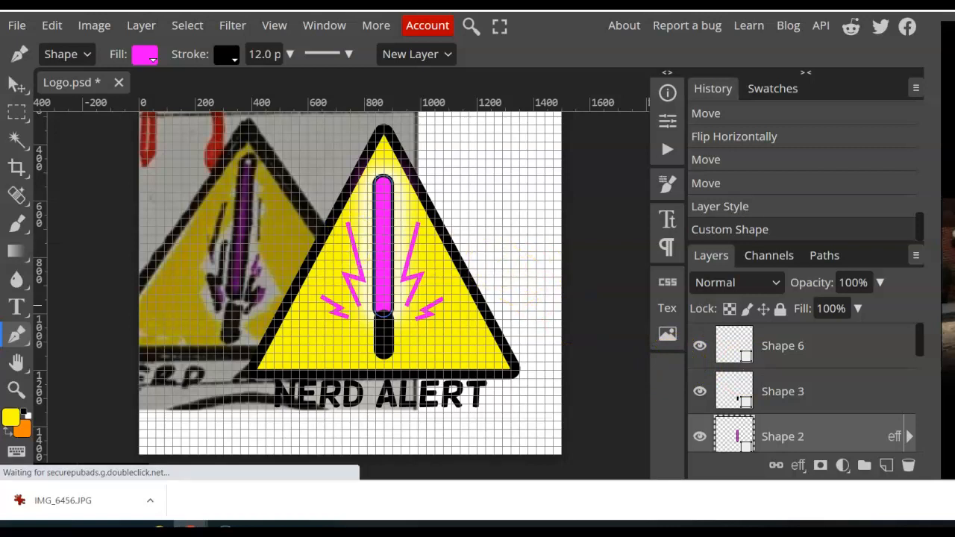
{"action": "scroll", "coordinate": [831, 382], "scroll_direction": "down", "scroll_amount": 3}
{"action": "scroll", "coordinate": [831, 382], "scroll_direction": "down", "scroll_amount": 3}
{"action": "scroll", "coordinate": [831, 382], "scroll_direction": "up", "scroll_amount": 3}
{"action": "scroll", "coordinate": [829, 382], "scroll_direction": "down", "scroll_amount": 2}
{"action": "scroll", "coordinate": [824, 392], "scroll_direction": "down", "scroll_amount": 3}
{"action": "left_click", "coordinate": [859, 357]}
{"action": "scroll", "coordinate": [868, 380], "scroll_direction": "up", "scroll_amount": 10}
{"action": "left_click", "coordinate": [857, 358]}
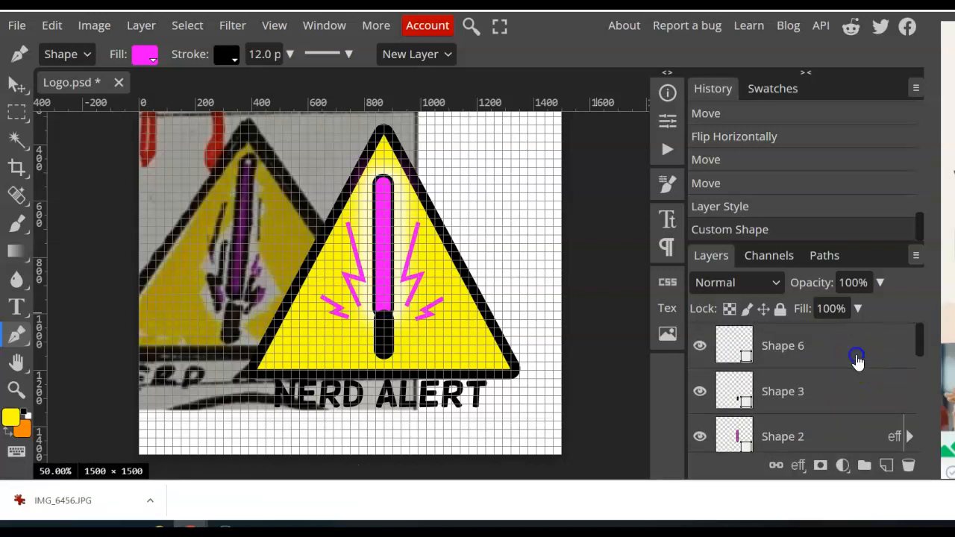
{"action": "scroll", "coordinate": [847, 373], "scroll_direction": "down", "scroll_amount": 10}
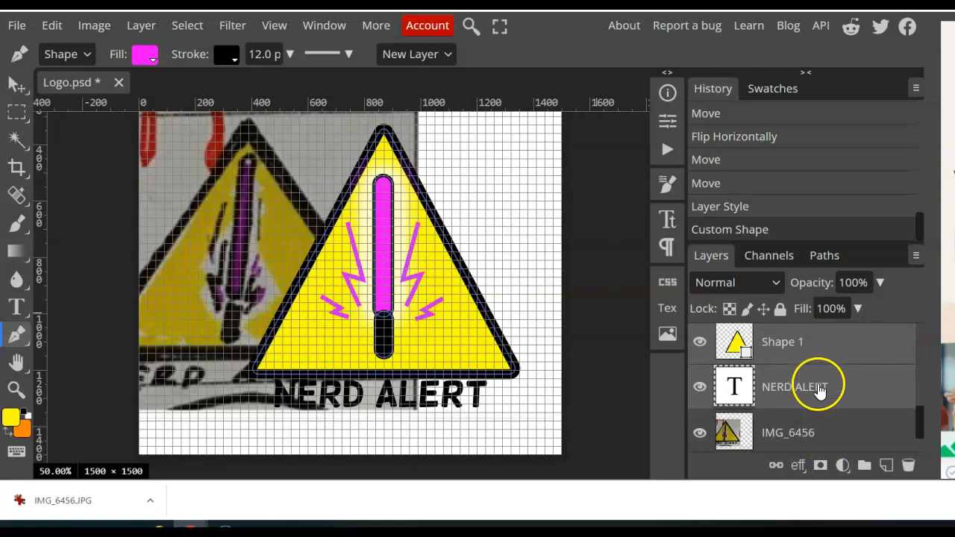
{"action": "left_click", "coordinate": [828, 359]}
{"action": "left_click_drag", "start_coordinate": [827, 359], "coordinate": [865, 467]}
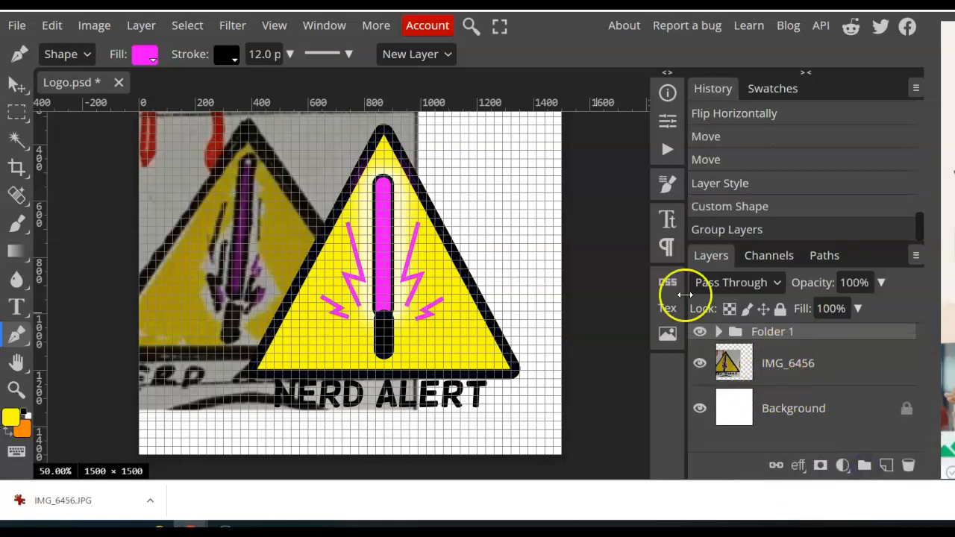
{"action": "left_click", "coordinate": [705, 338]}
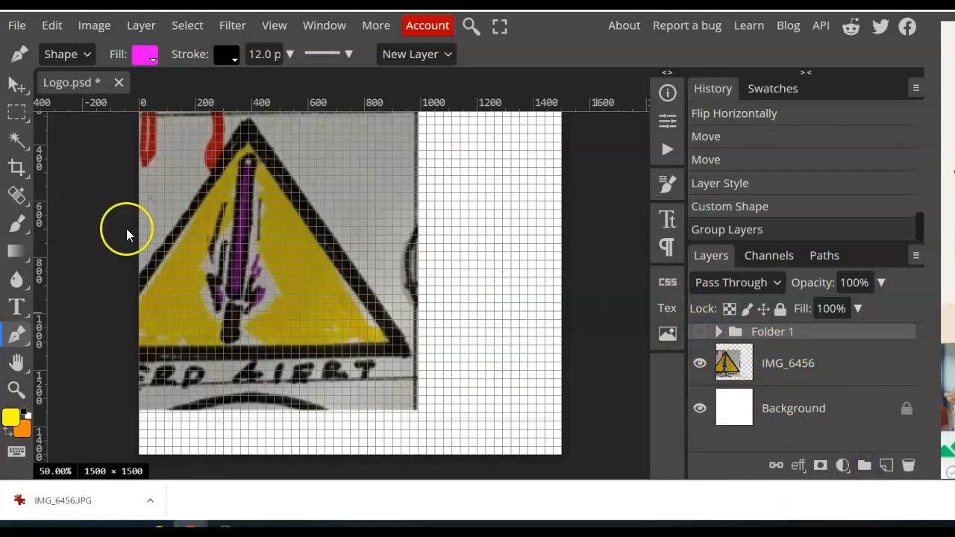
{"action": "left_click", "coordinate": [19, 341]}
{"action": "left_click", "coordinate": [26, 343]}
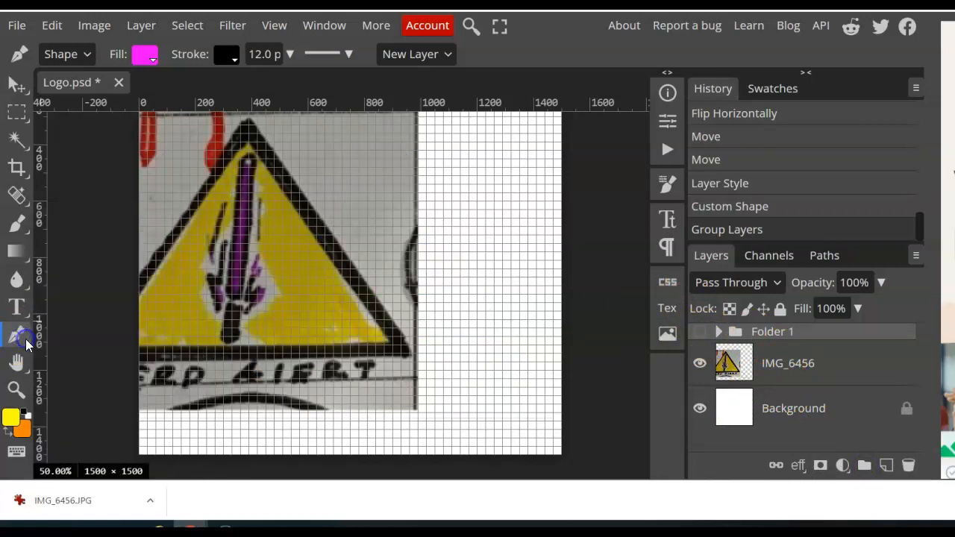
{"action": "left_click", "coordinate": [326, 288]}
{"action": "left_click", "coordinate": [844, 407]}
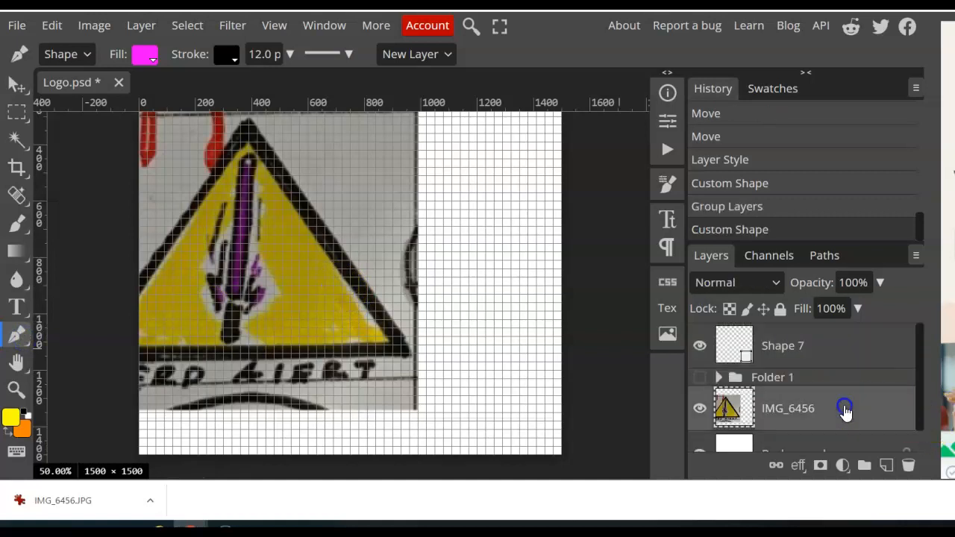
{"action": "left_click_drag", "start_coordinate": [274, 251], "coordinate": [358, 267]}
{"action": "key", "text": "ctrl+z"}
{"action": "left_click", "coordinate": [845, 356]}
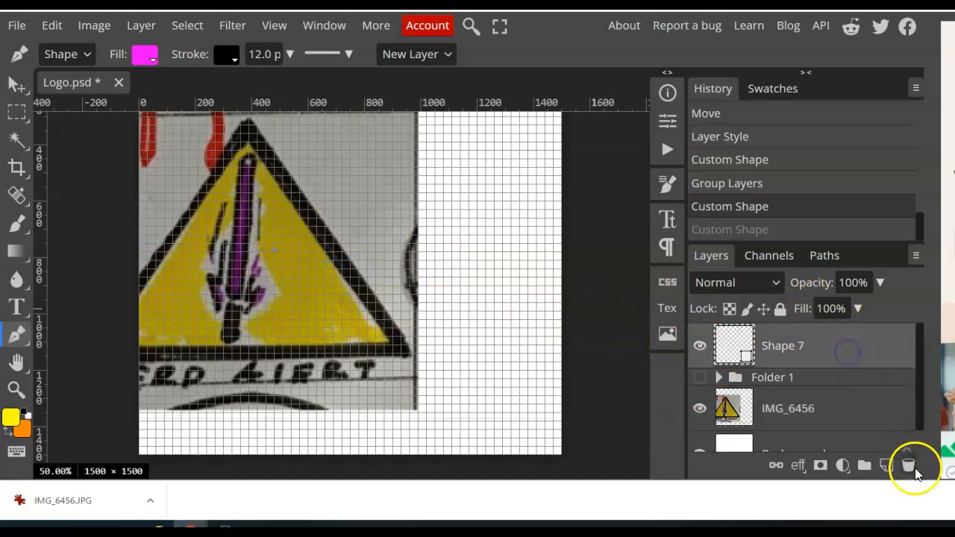
{"action": "left_click", "coordinate": [909, 465]}
Move the IMG_6456 reference photo about 420 px right so its whole triangle and lettering lie on the canvas
{"action": "left_click", "coordinate": [859, 376]}
{"action": "left_click_drag", "start_coordinate": [344, 276], "coordinate": [436, 280]}
{"action": "key", "text": "ctrl+z"}
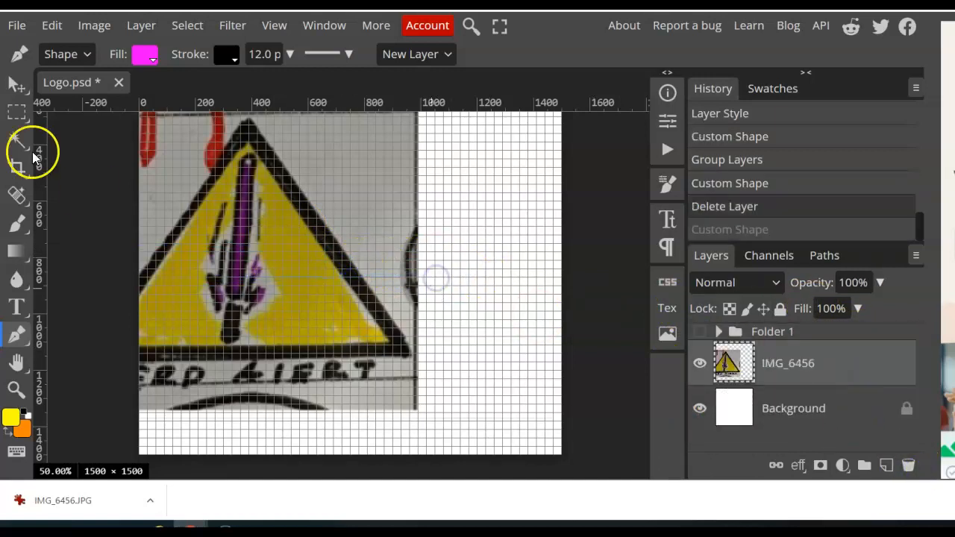
{"action": "left_click", "coordinate": [17, 84]}
{"action": "left_click_drag", "start_coordinate": [296, 300], "coordinate": [416, 313]}
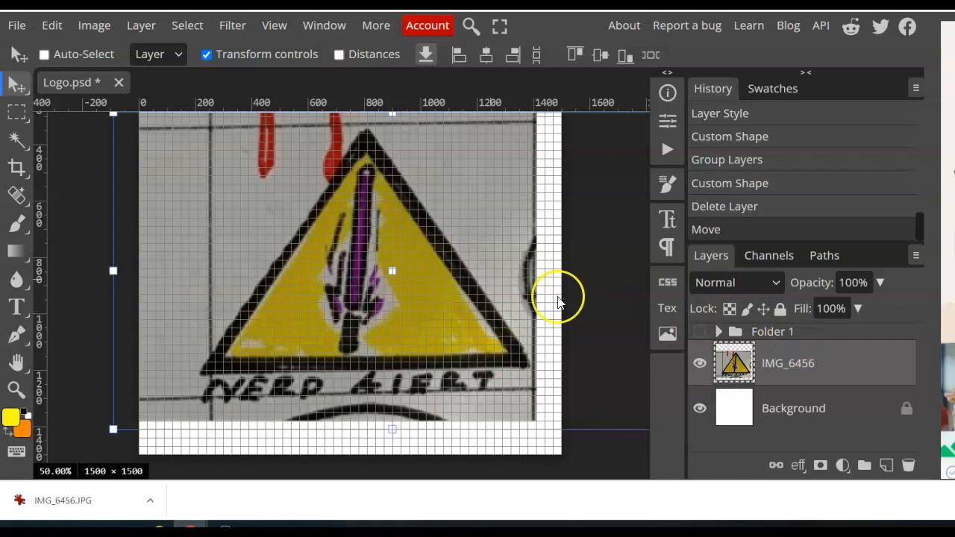
Show Folder 1 in place of the IMG_6456 photo and move the grouped logo about 150 px left, roughly centring it on the canvas
{"action": "left_click", "coordinate": [700, 333]}
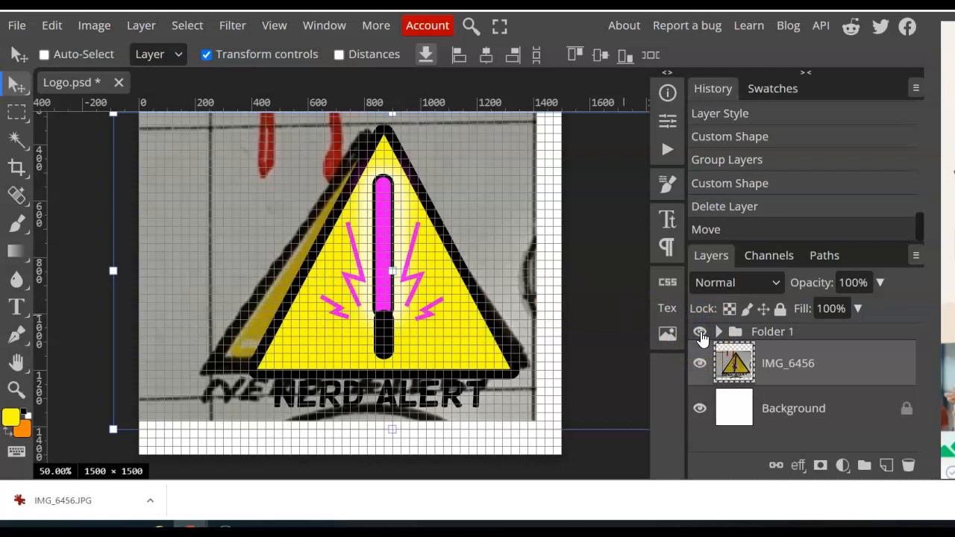
{"action": "left_click", "coordinate": [700, 364]}
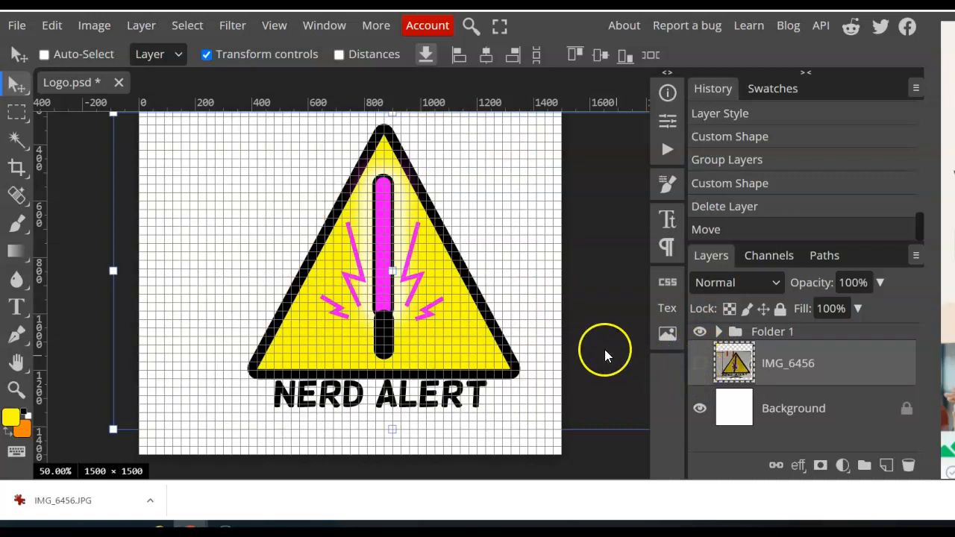
{"action": "left_click", "coordinate": [832, 333]}
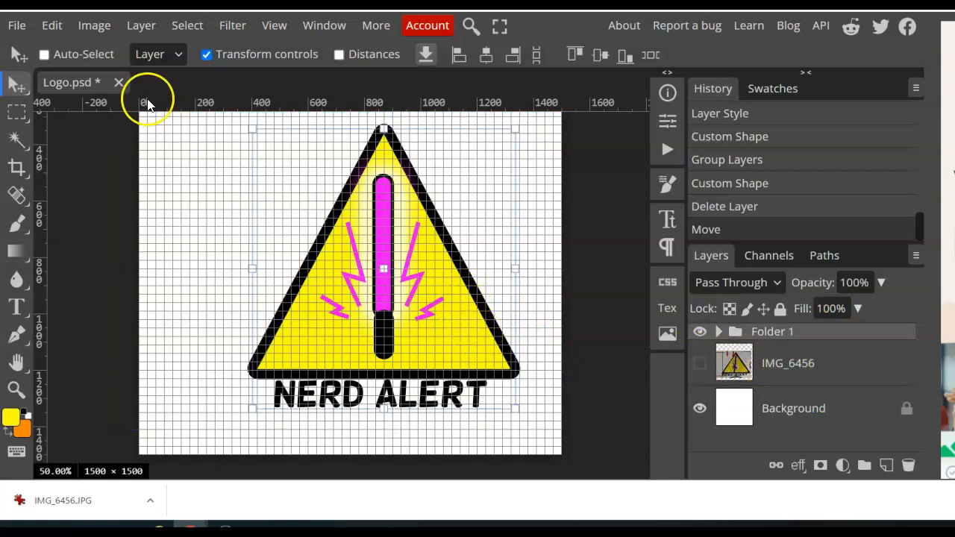
{"action": "left_click_drag", "start_coordinate": [484, 355], "coordinate": [442, 352]}
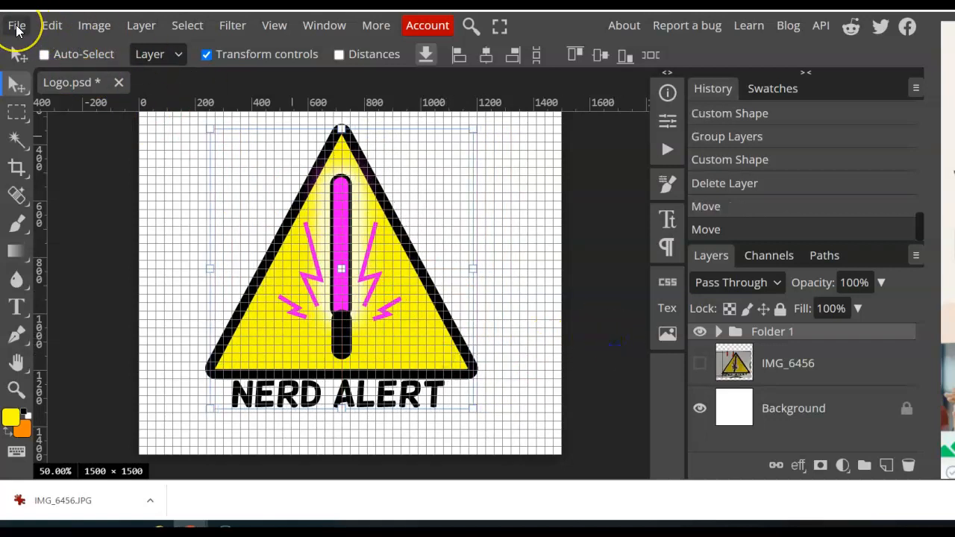